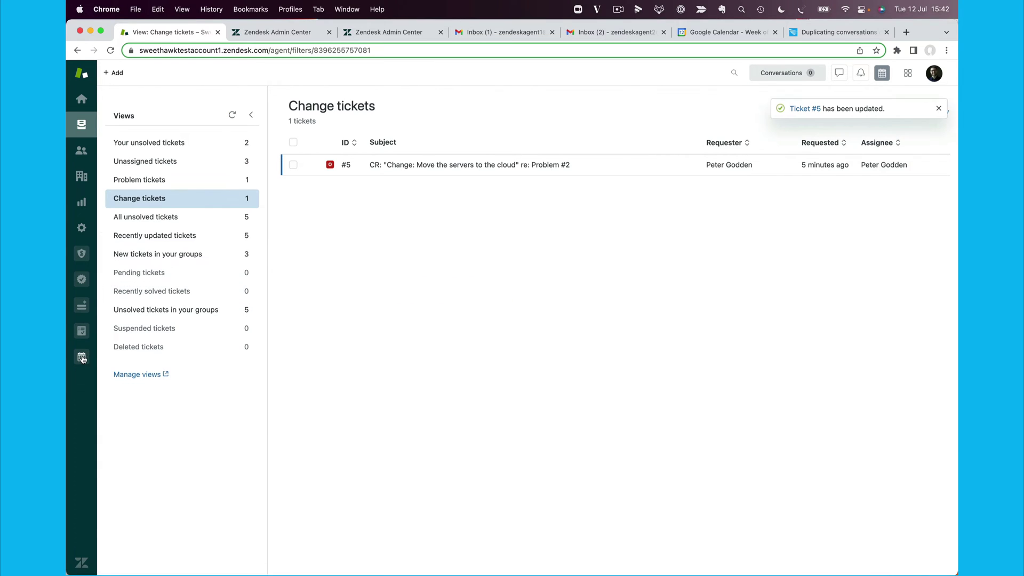
Step: In the Calendar app, start a new orange calendar named Change proposals
left_click(81, 357)
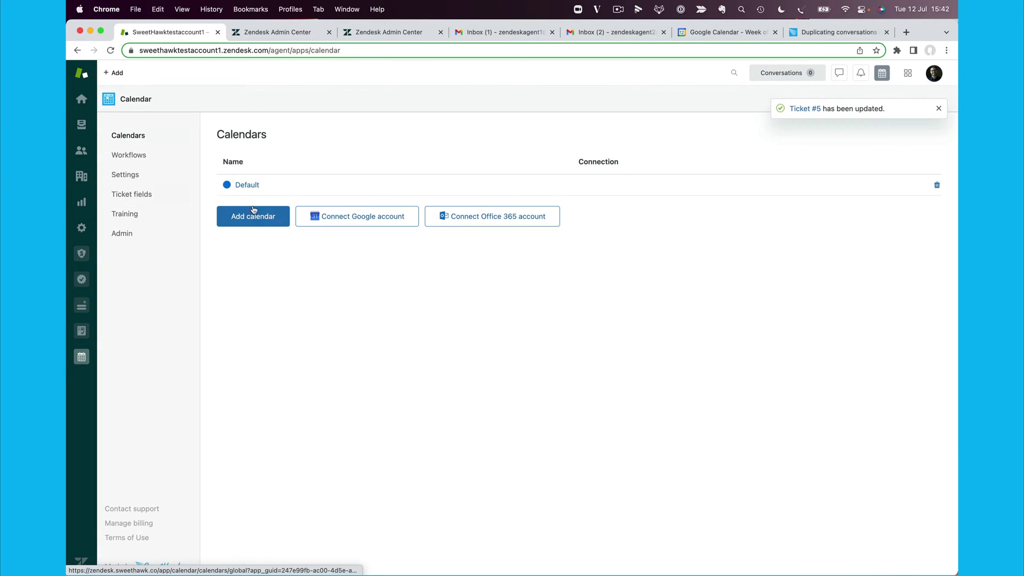
left_click(253, 215)
left_click(422, 326)
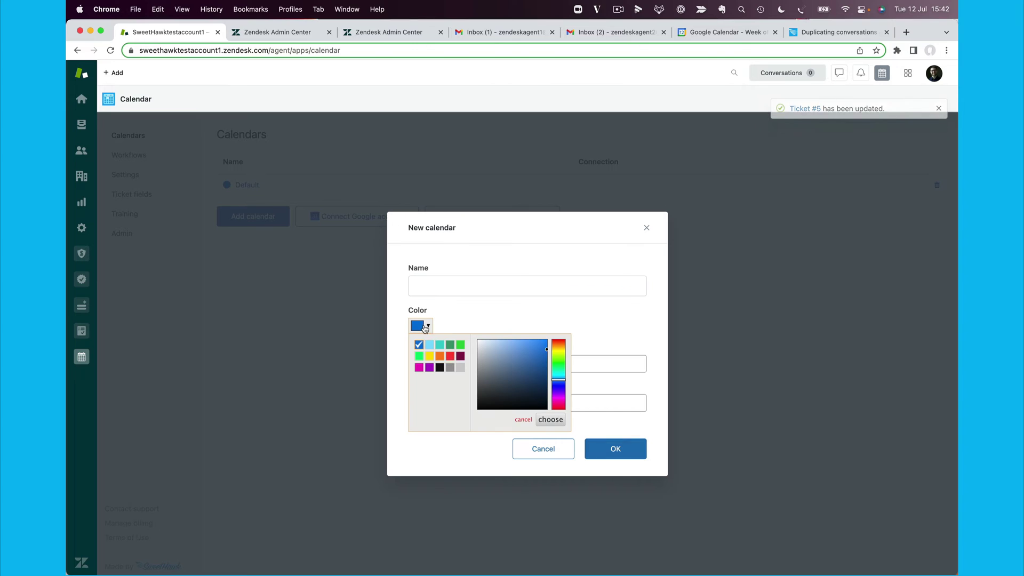
left_click(438, 362)
left_click(430, 294)
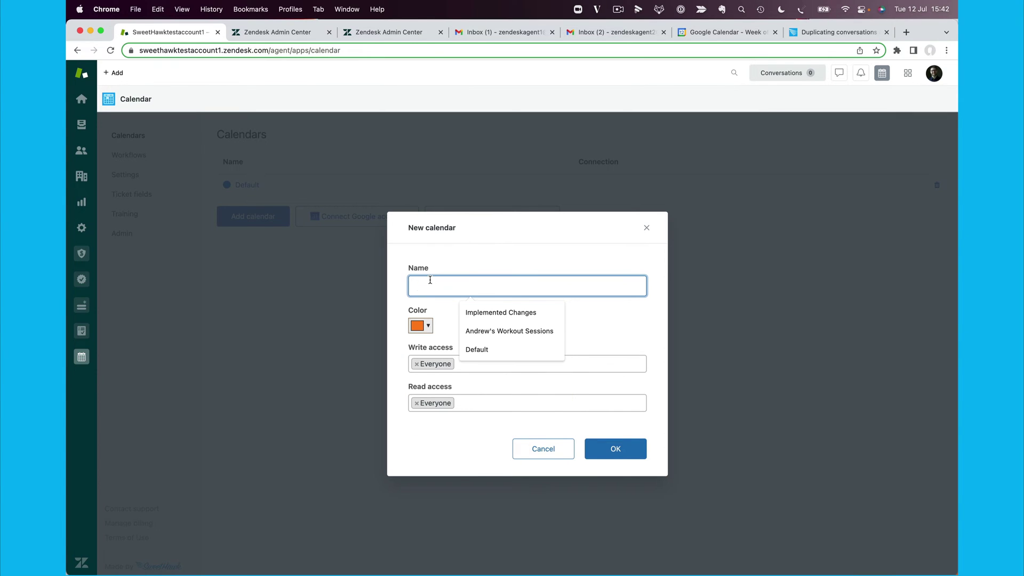
type("Change proposals")
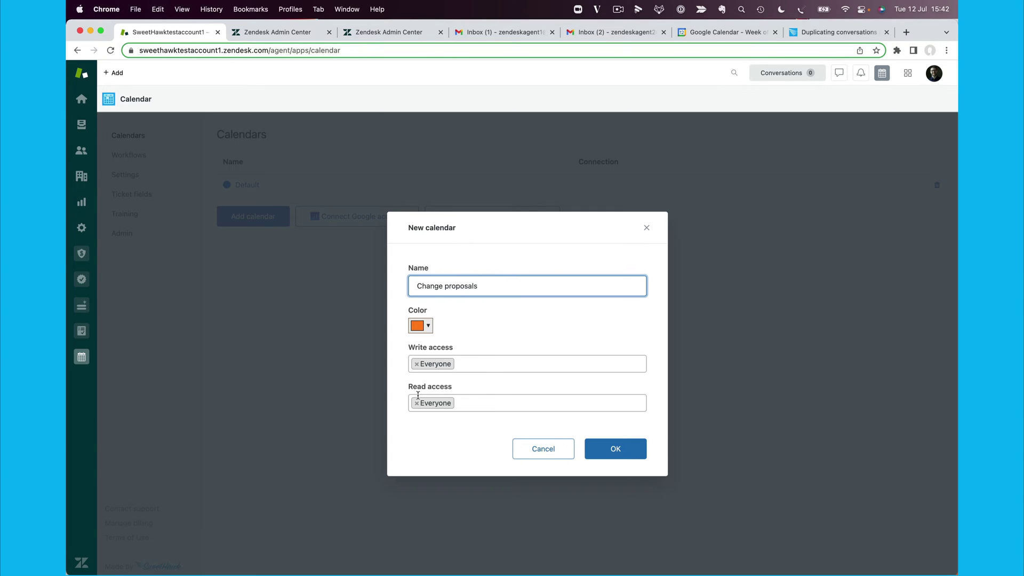
Step: Replace Everyone with Group: Support as write access and save the calendar
left_click(417, 365)
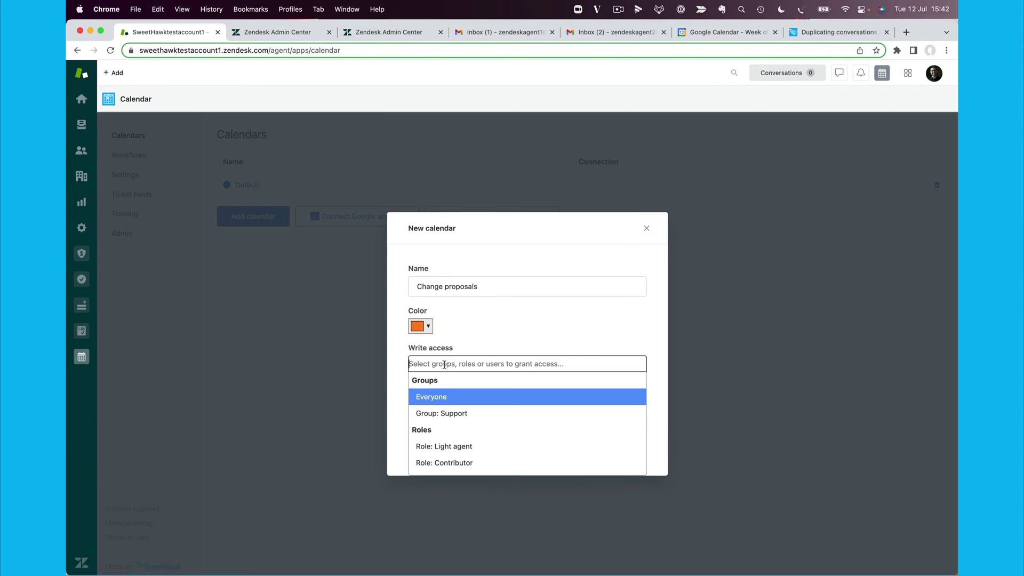
type("change")
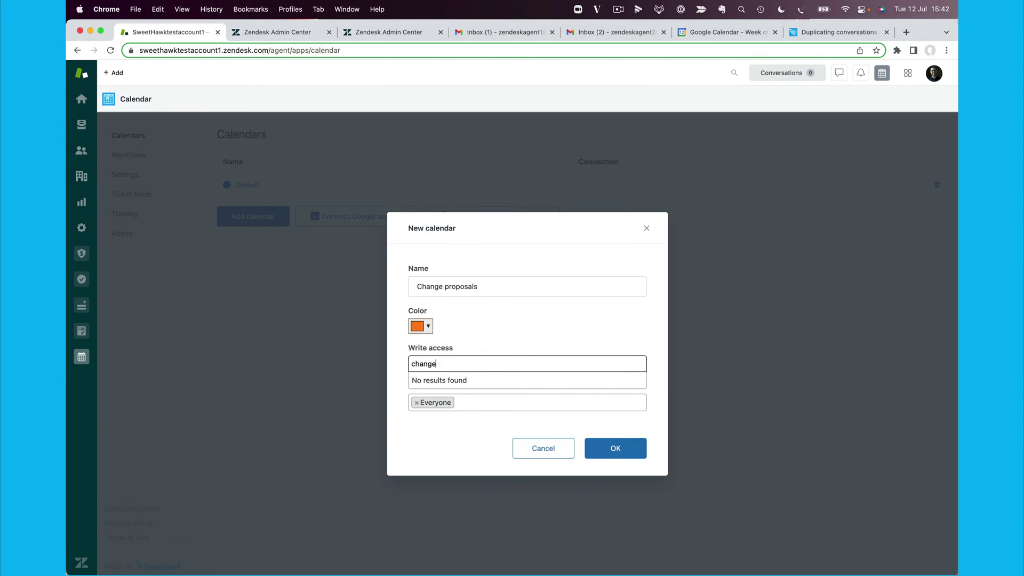
left_click(526, 354)
left_click(528, 364)
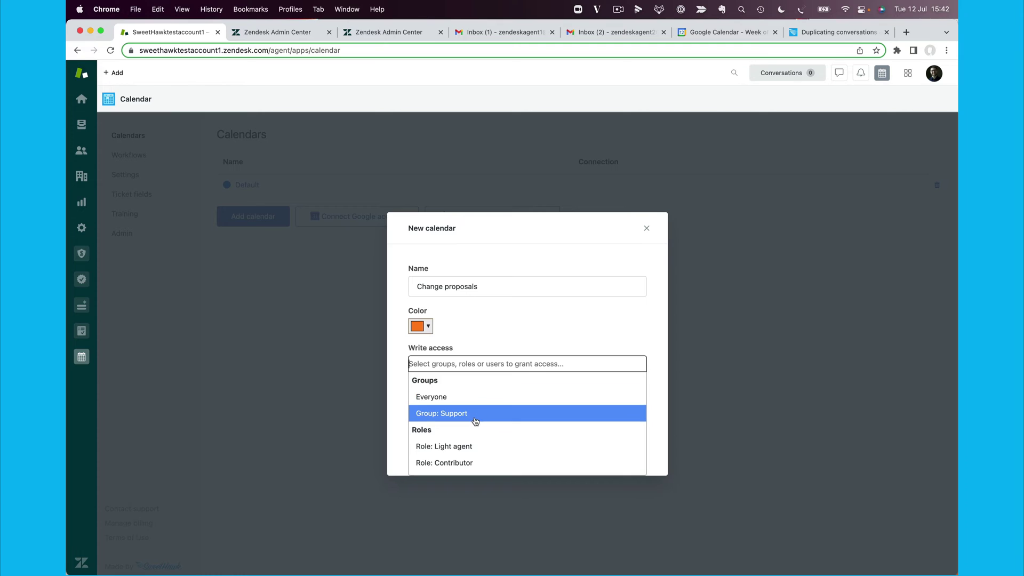
scroll(474, 421, "down", 2)
scroll(474, 421, "up", 2)
left_click(513, 332)
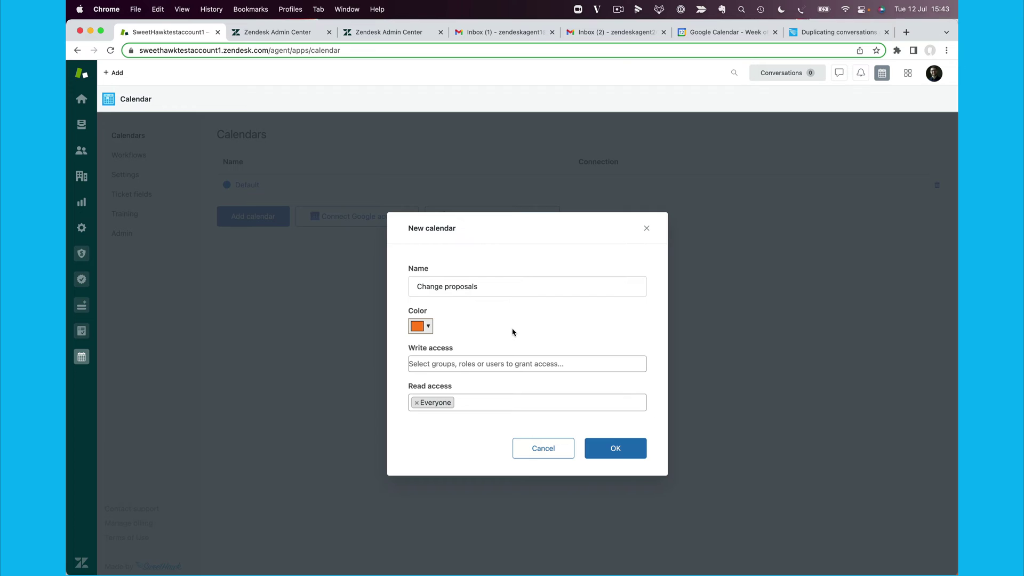
left_click(449, 368)
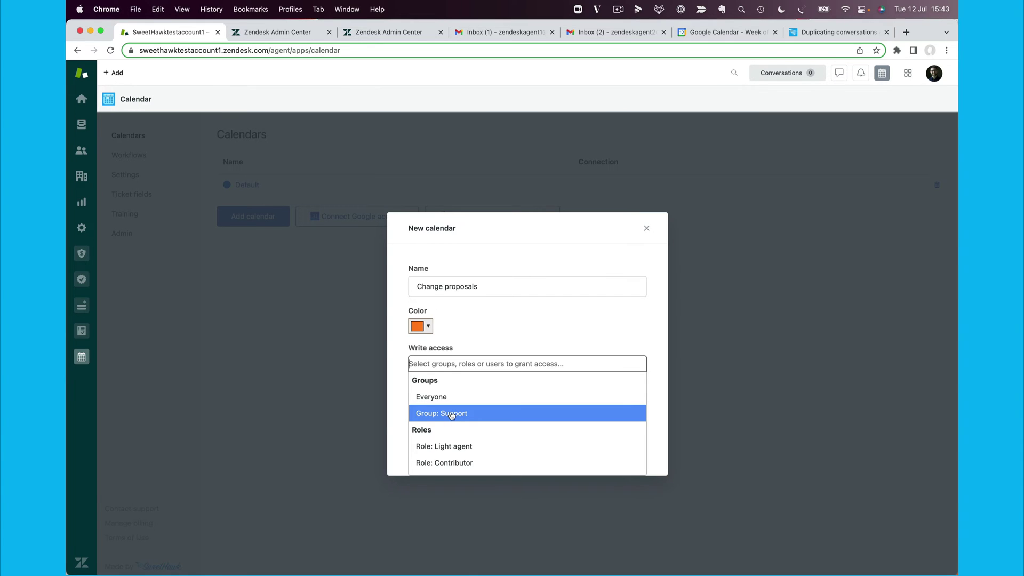
left_click(452, 415)
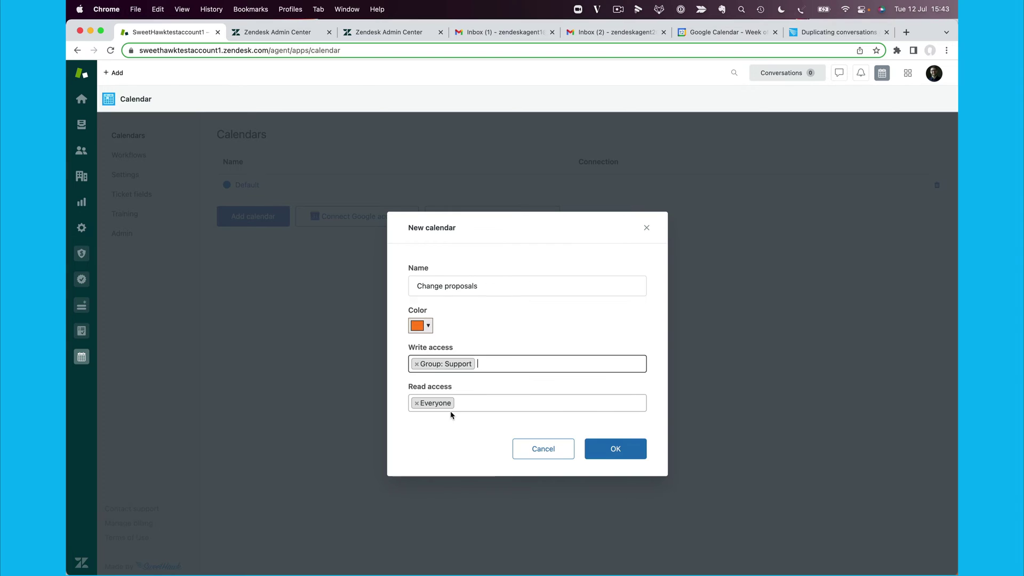
left_click(614, 450)
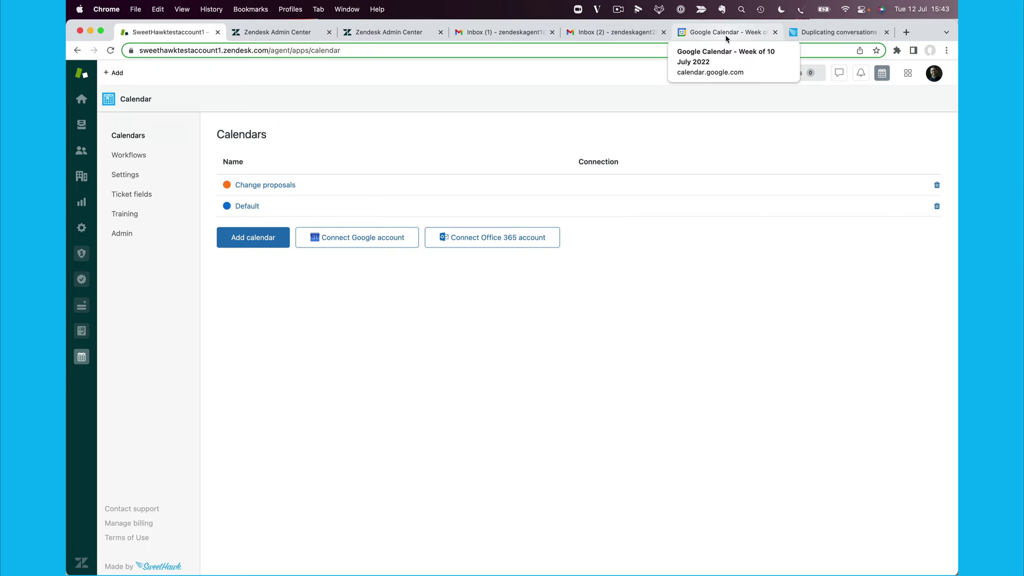
Step: Authorize a Google account and link Change proposals to the Google calendar Change Proposals
left_click(361, 239)
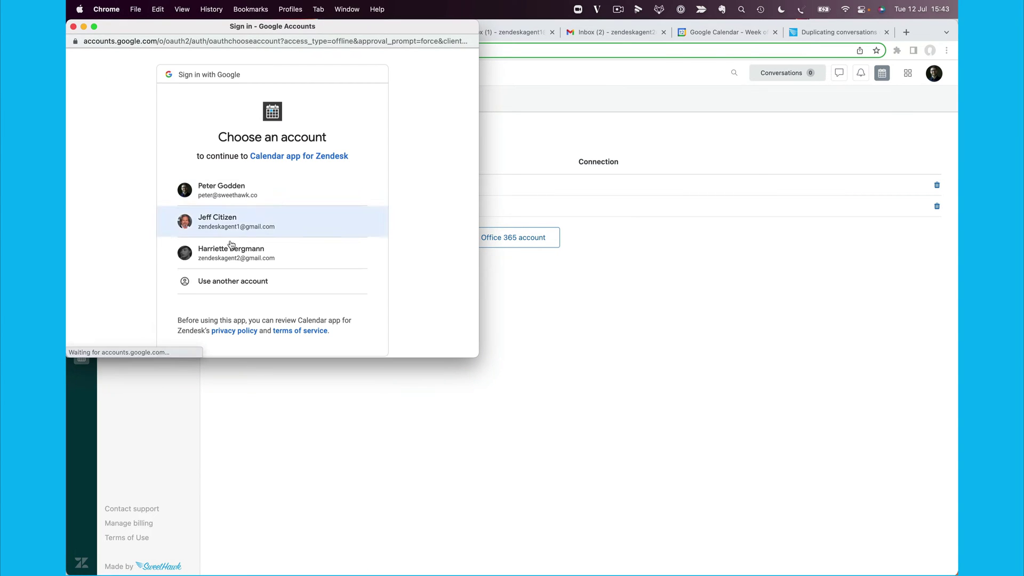
left_click(232, 249)
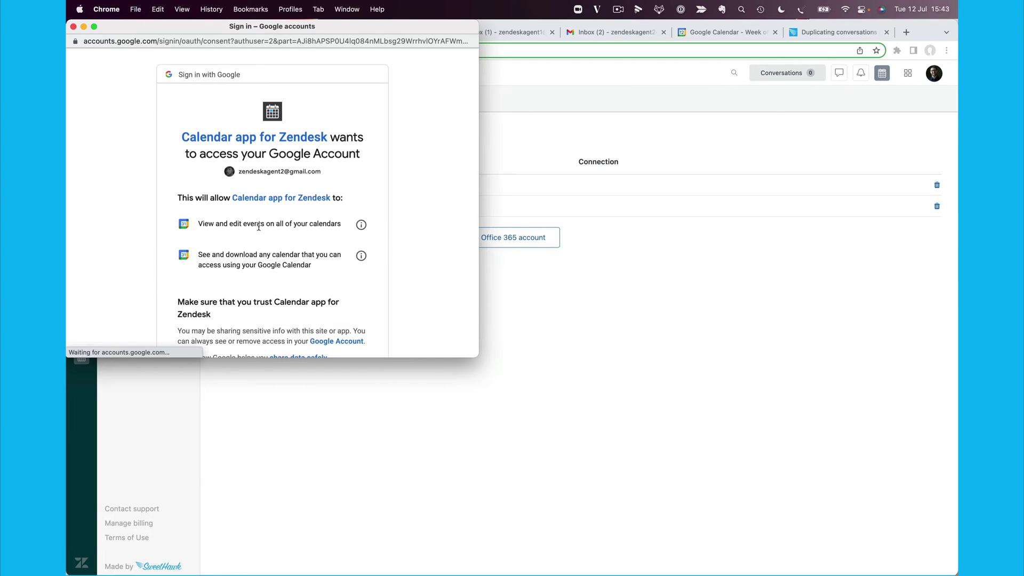
scroll(270, 247, "down", 5)
left_click(333, 286)
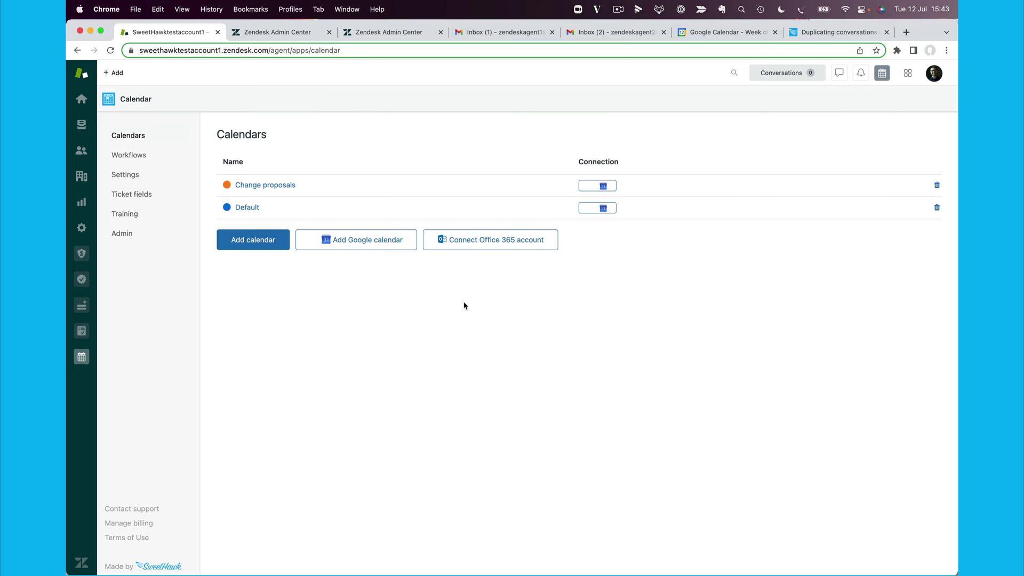
left_click(595, 189)
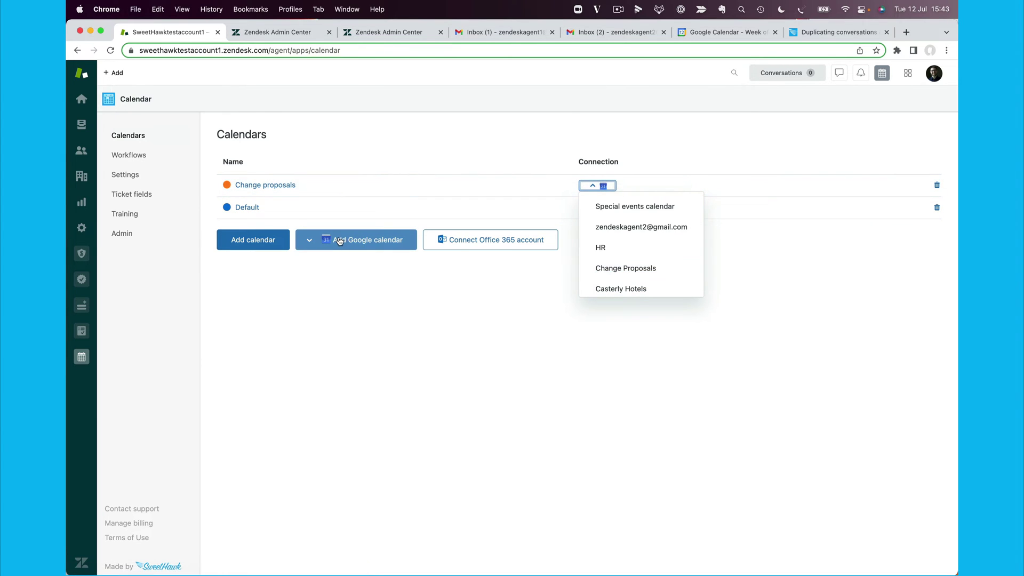
left_click(640, 270)
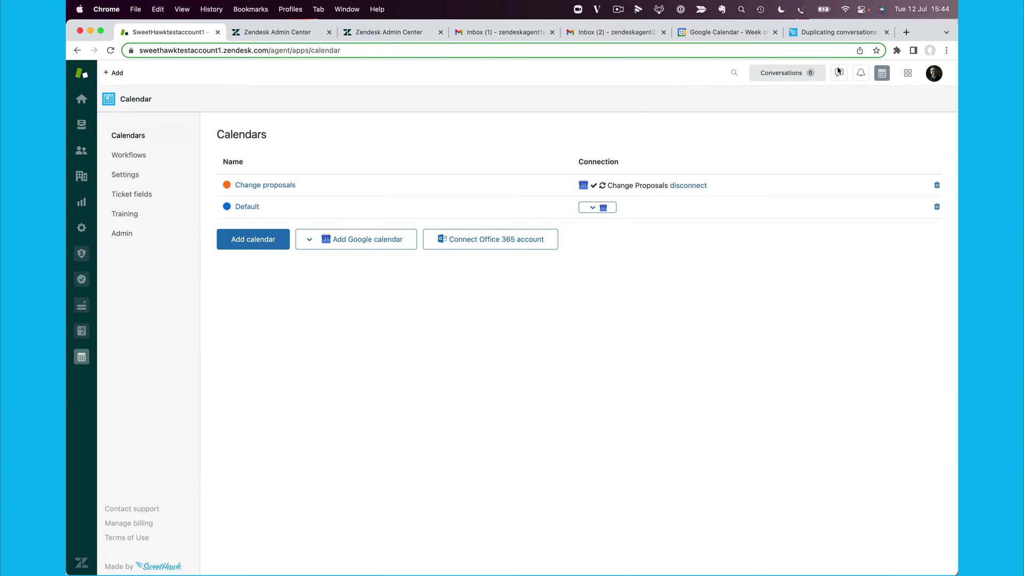
Step: Show the Change proposals calendar's synced events, compare them with Google Calendar, and close the panel
left_click(882, 73)
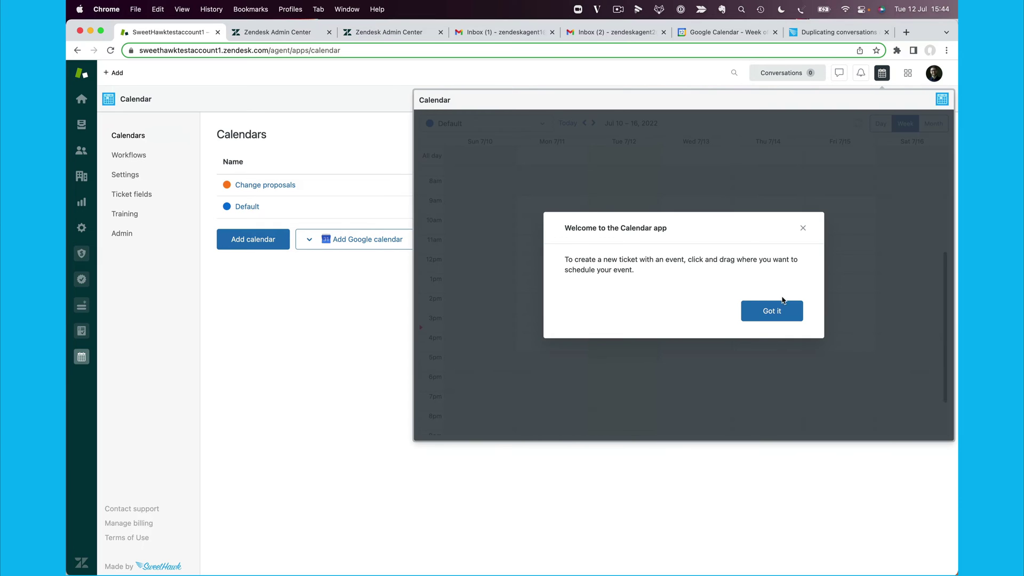
left_click(785, 314)
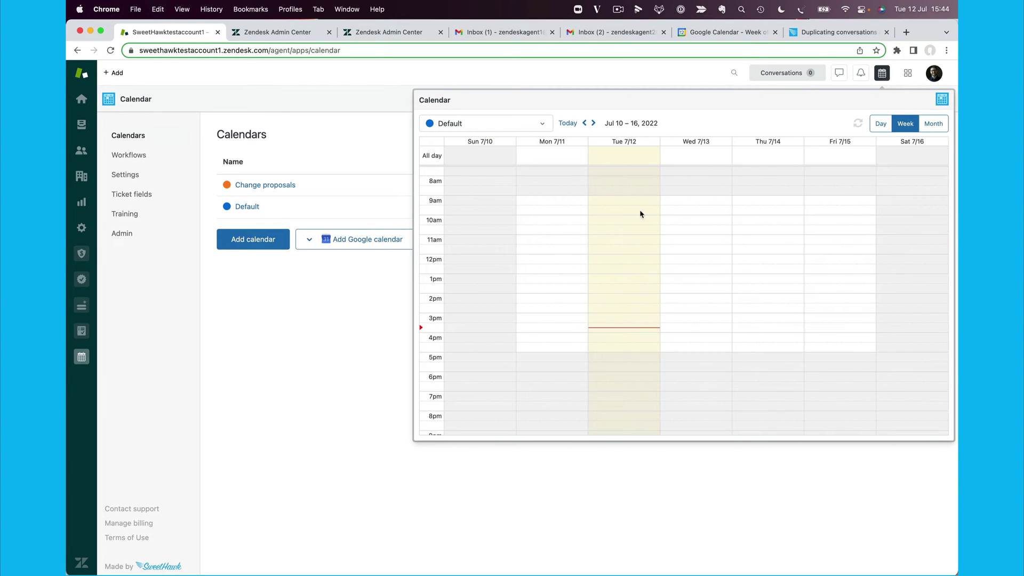
left_click(534, 123)
left_click(508, 167)
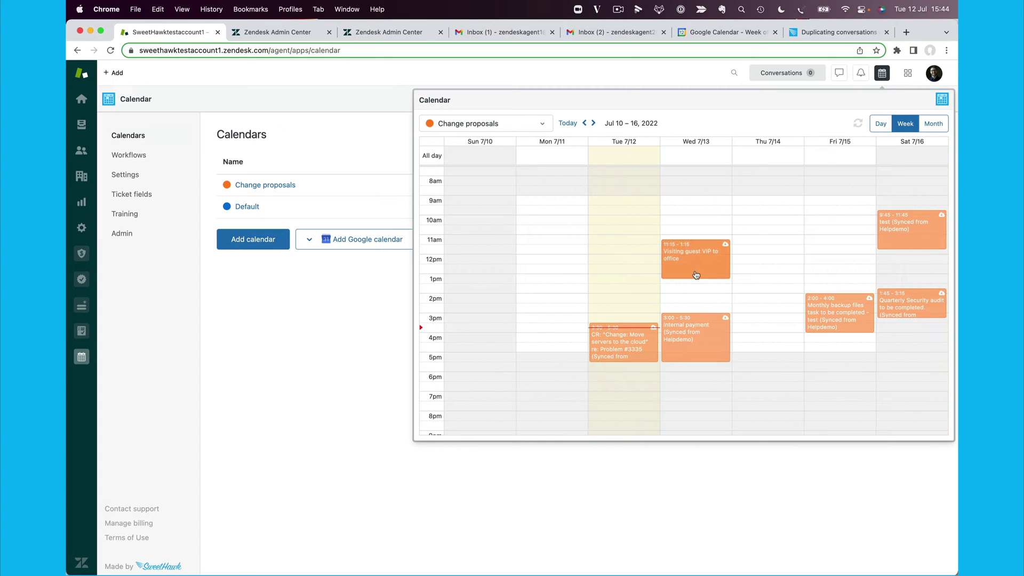
left_click(720, 36)
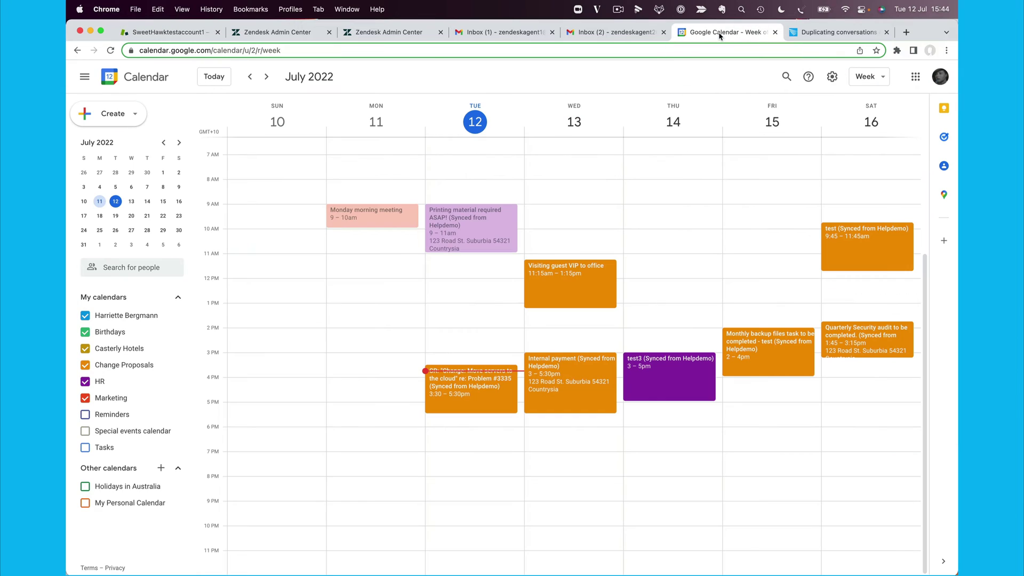
left_click(193, 36)
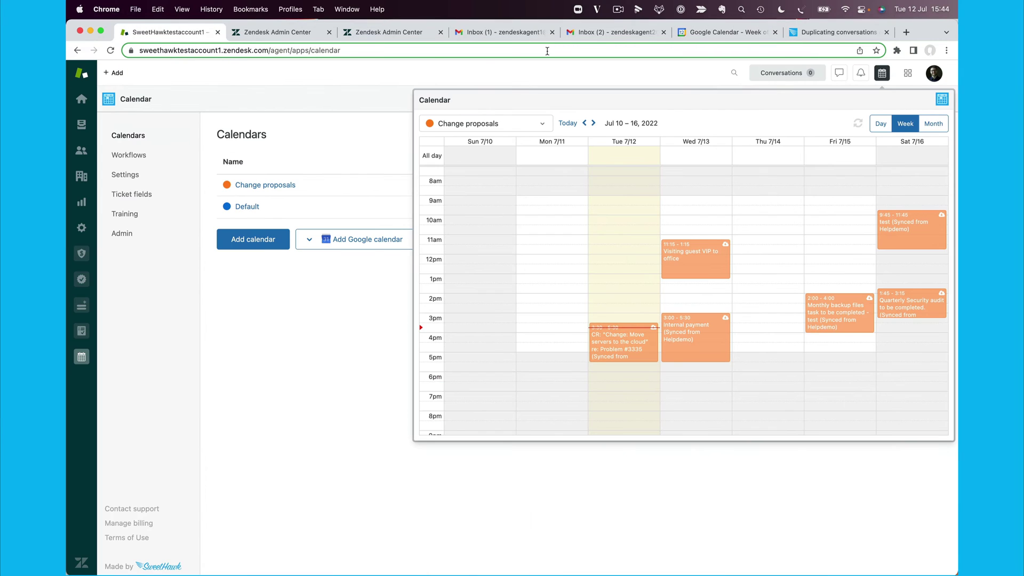
left_click(889, 75)
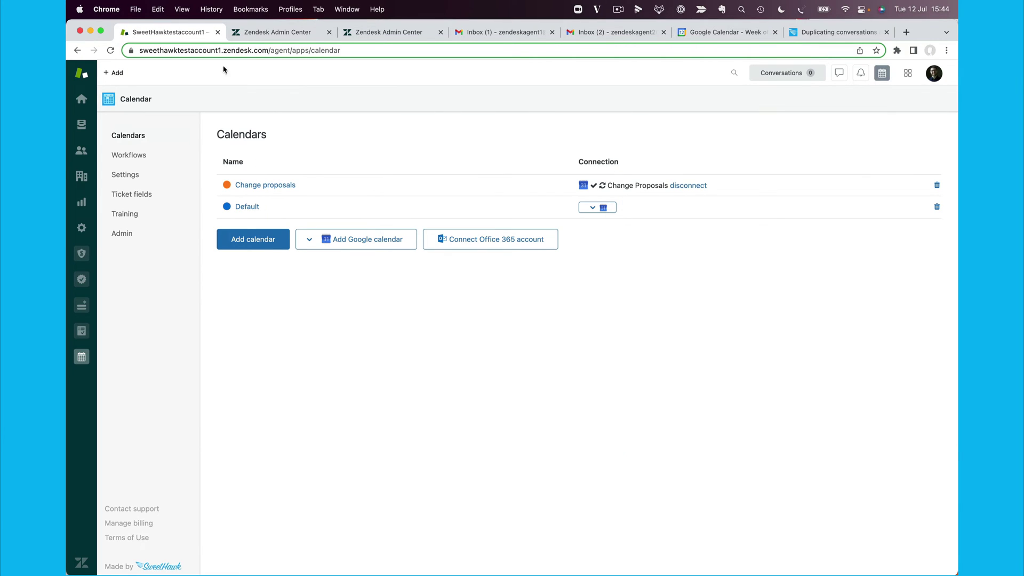
Step: Open change ticket #5 from the Change tickets view and check its calendar list
left_click(81, 124)
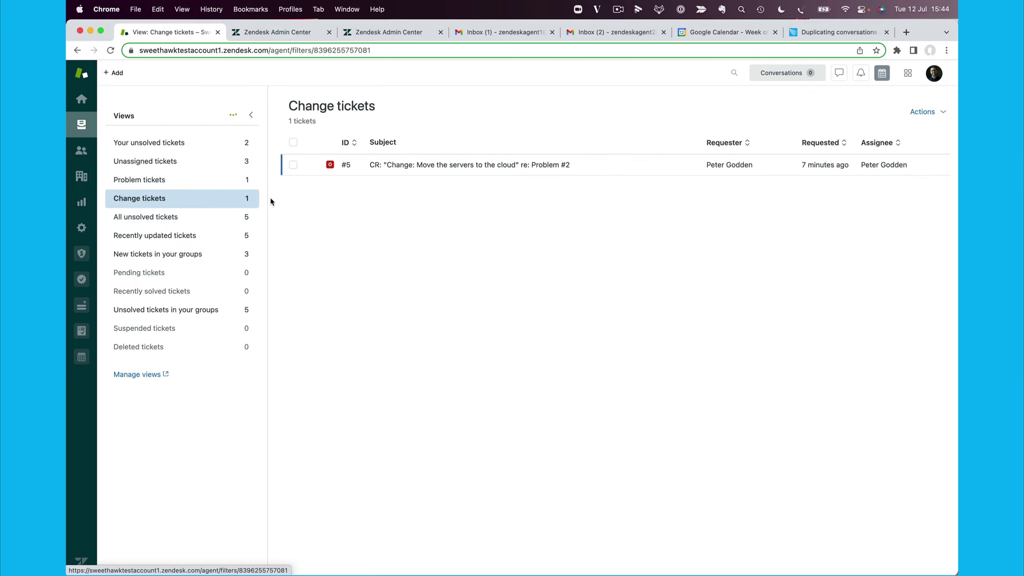
left_click(432, 160)
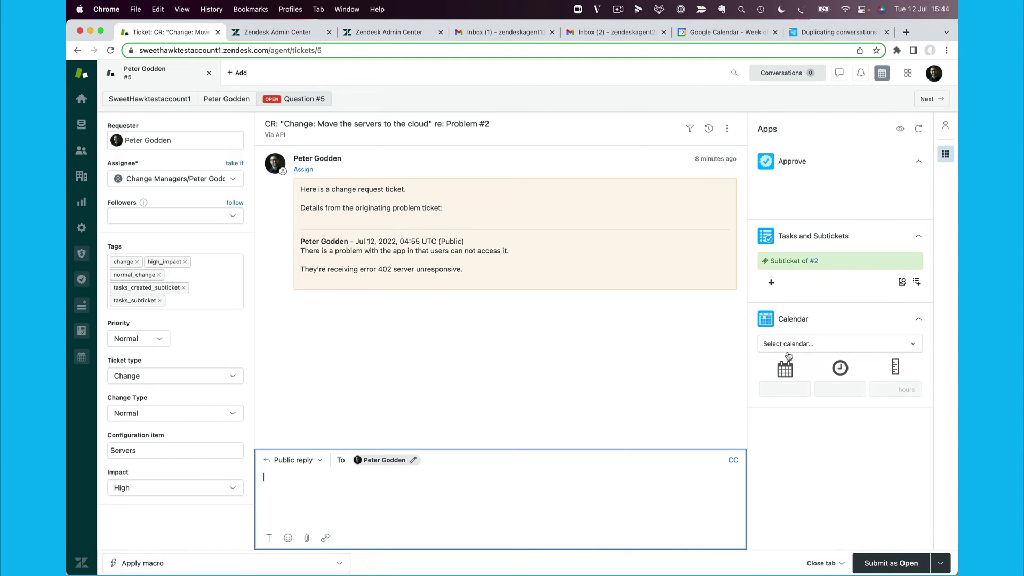
left_click(873, 346)
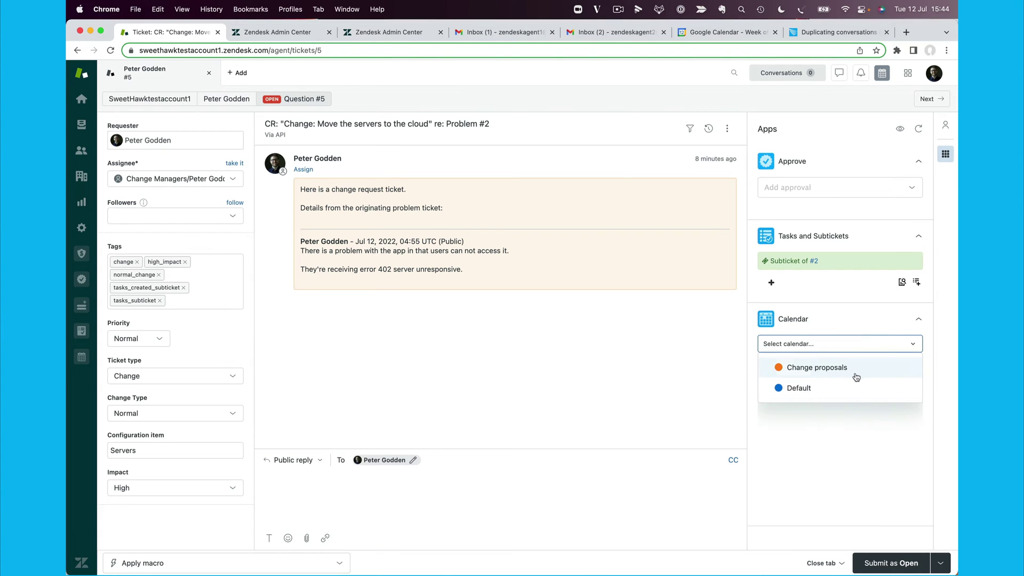
left_click(903, 344)
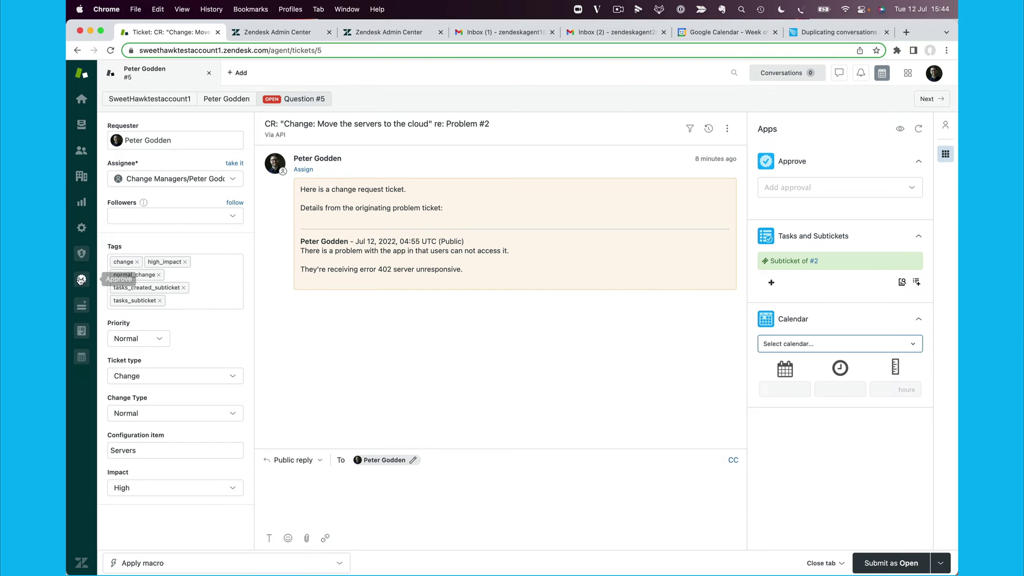
Step: In the Approve app, start a new approval definition named 'Normal change app'
left_click(81, 280)
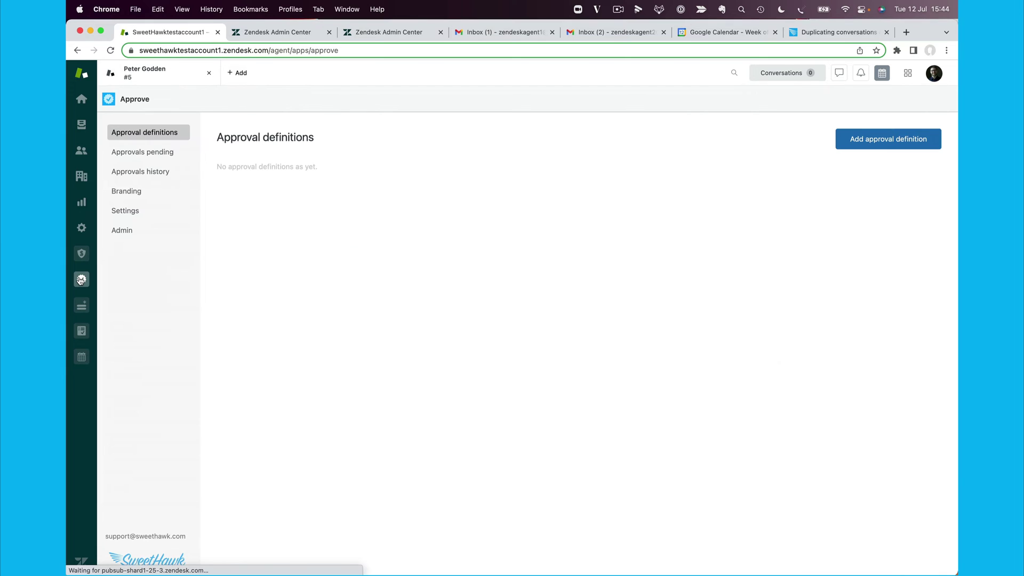
left_click(856, 139)
left_click(312, 148)
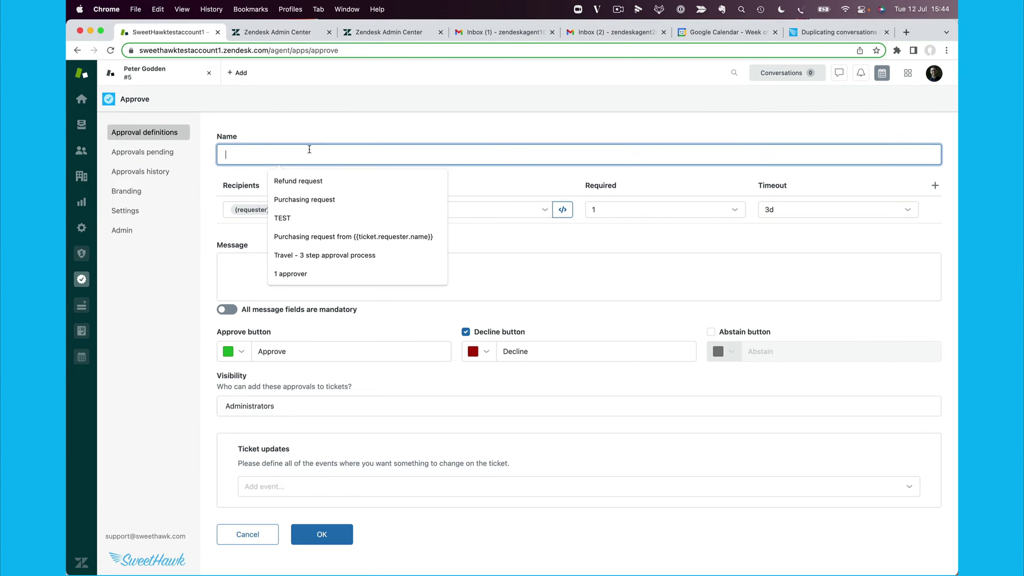
type("Normal")
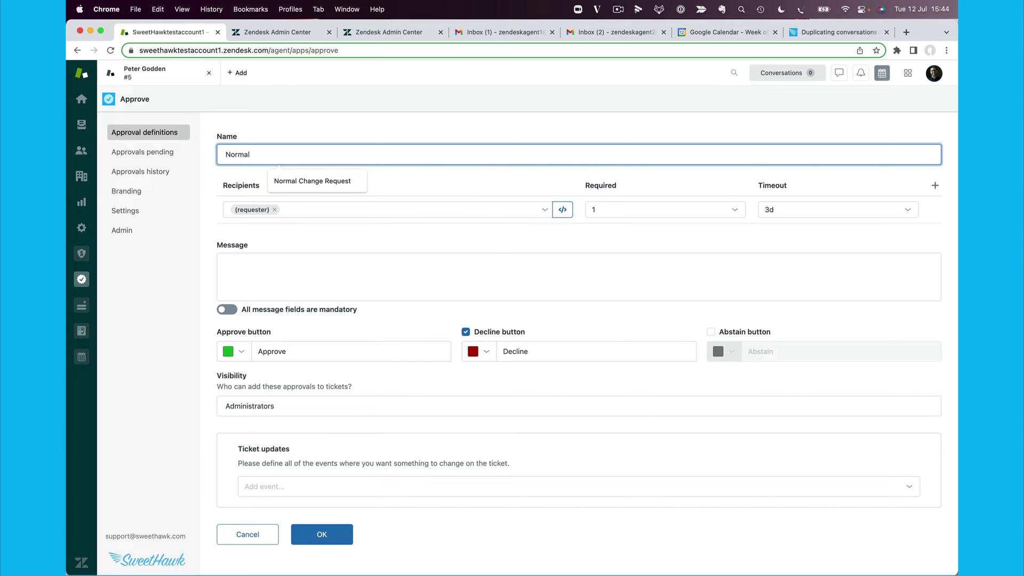
type(" change approval")
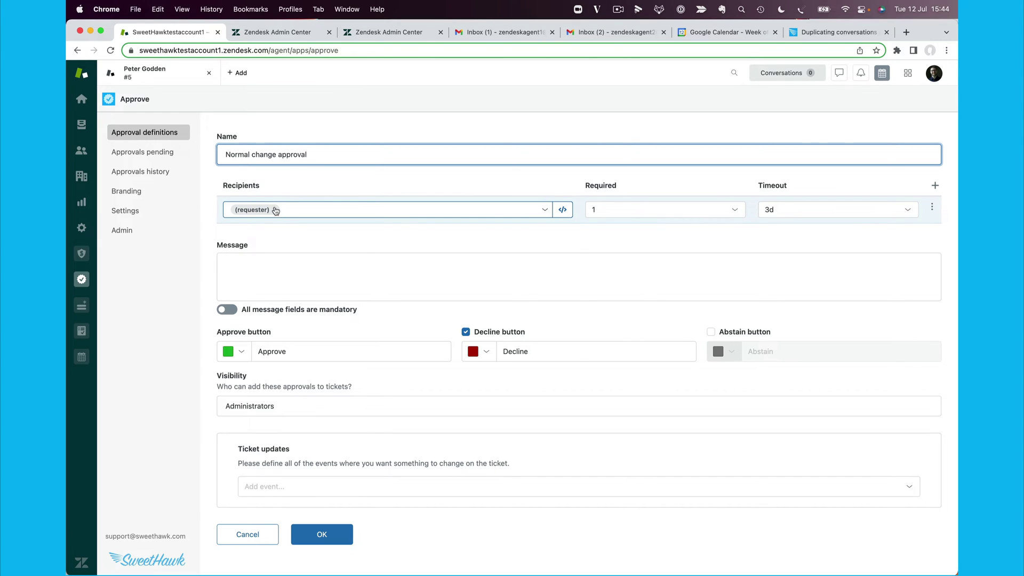
Step: Replace the requester recipient with the agent user account, then review the recipient groups
left_click(276, 210)
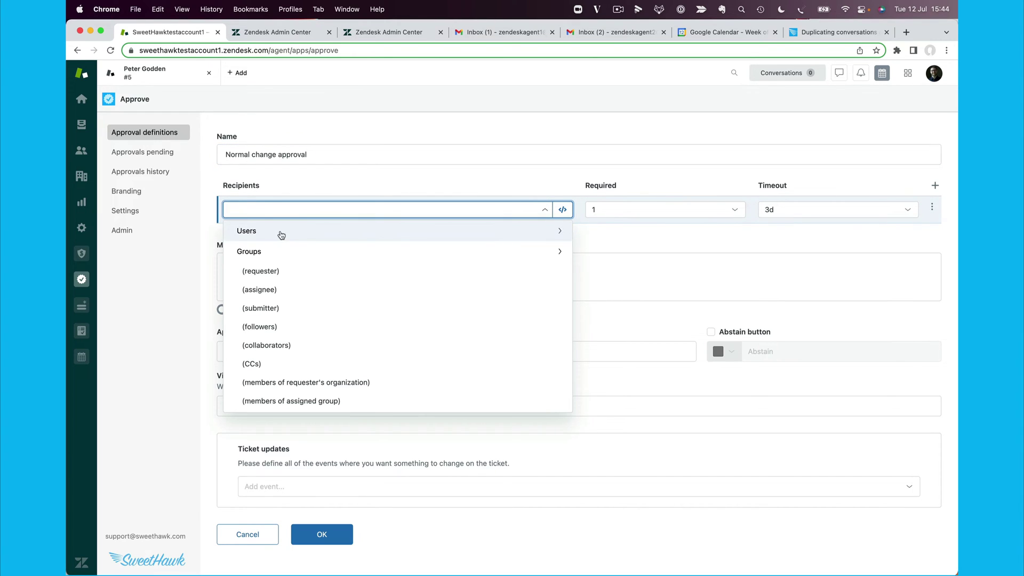
left_click(281, 234)
type("zende")
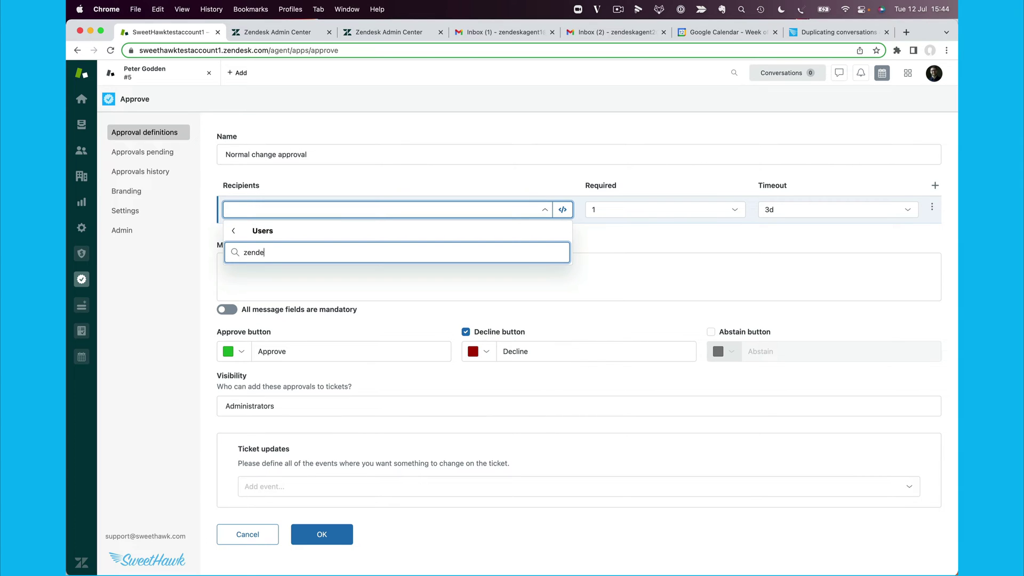
type("skagen")
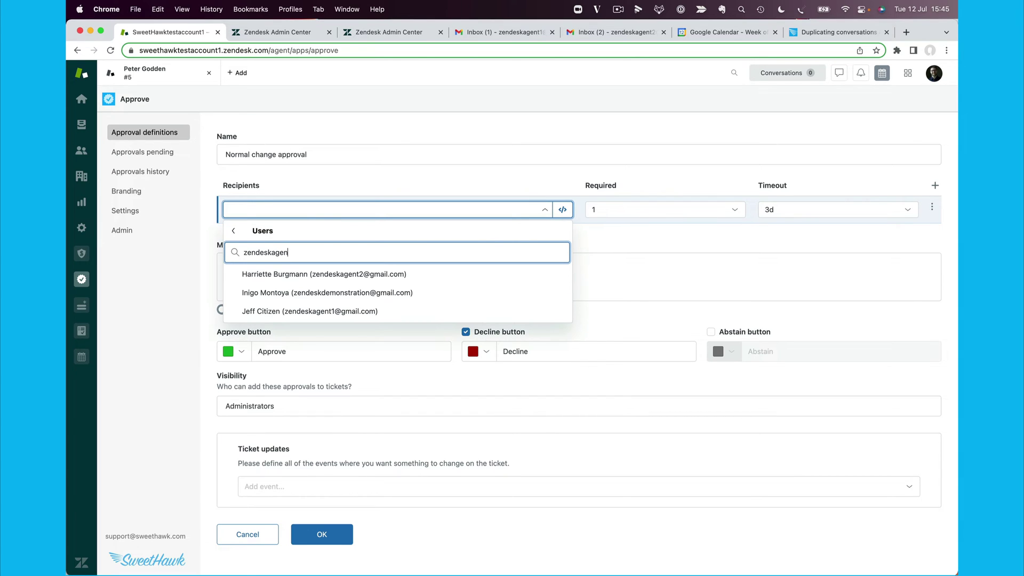
left_click(303, 274)
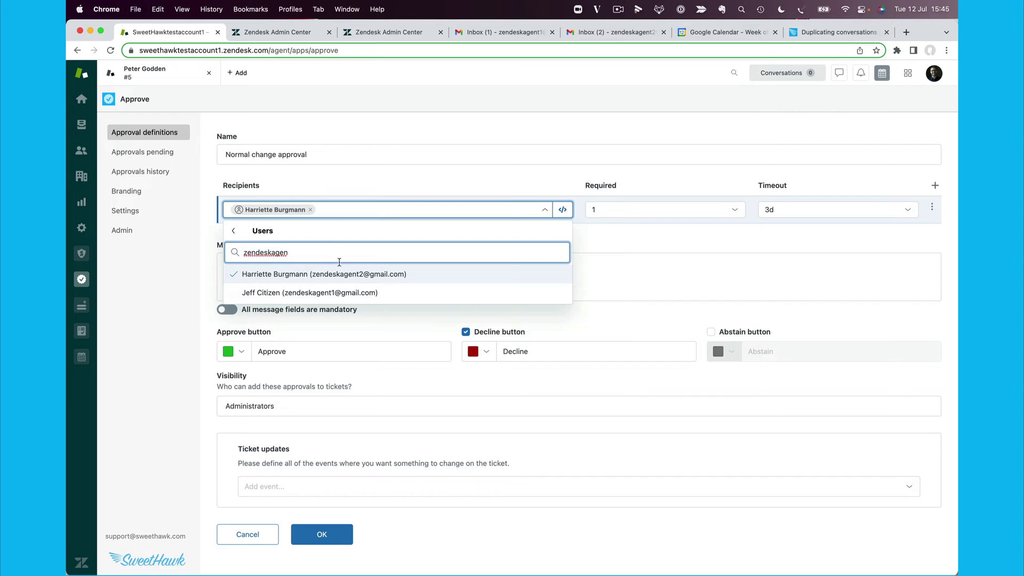
left_click(389, 222)
left_click(531, 209)
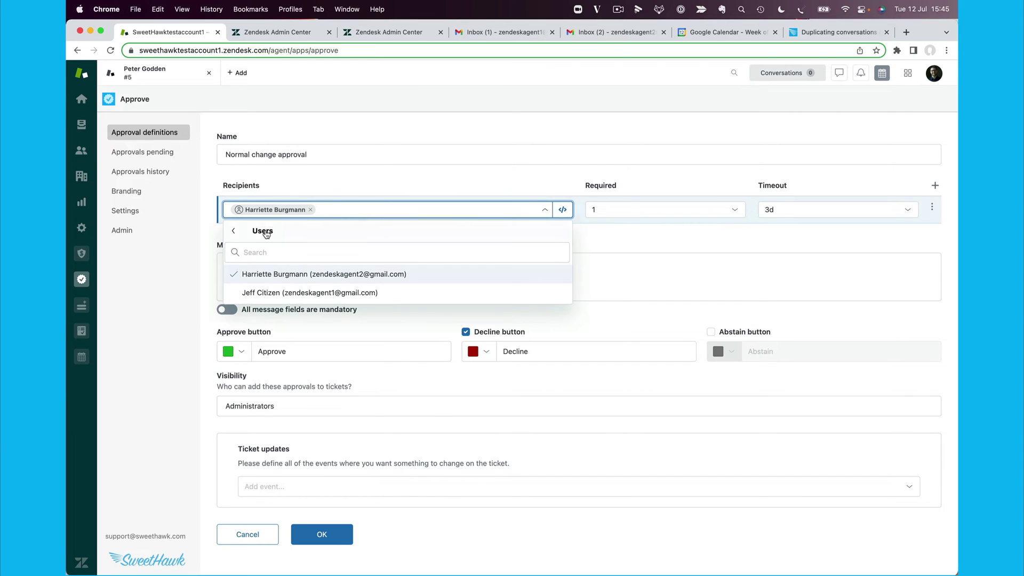
left_click(265, 233)
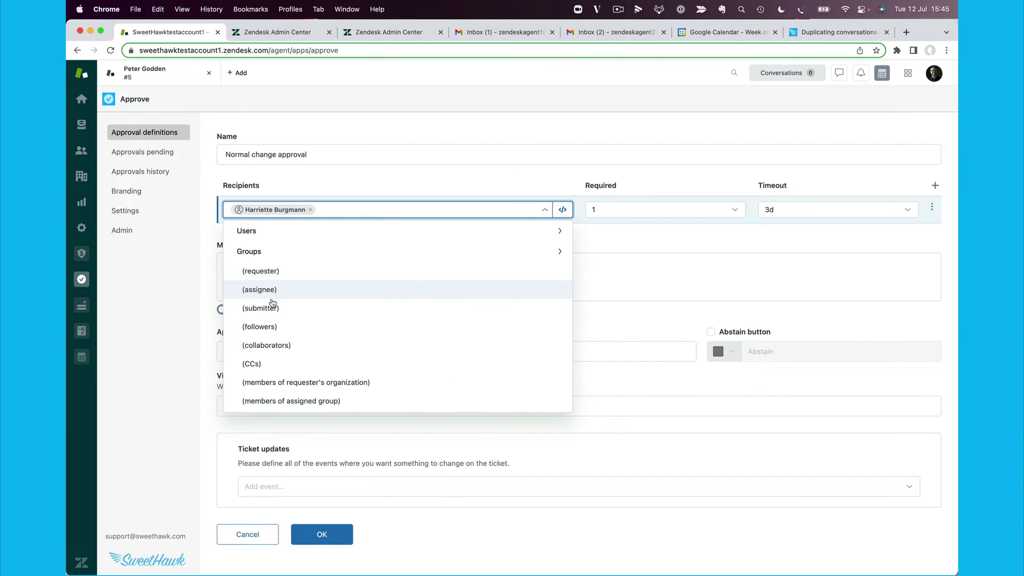
left_click(289, 254)
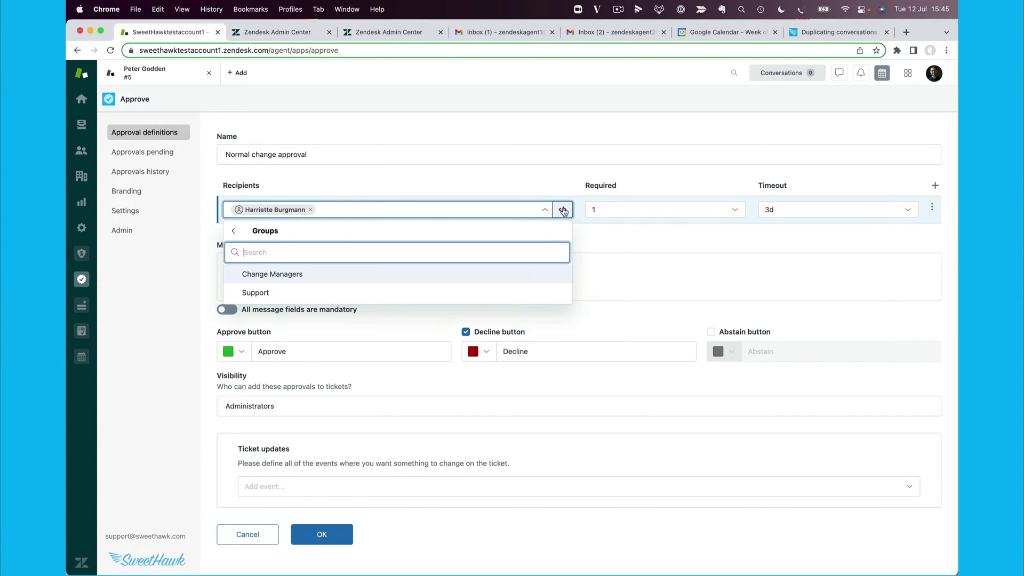
Step: Show the Recipients field as raw code and browse the ticket-role placeholders without adding one
left_click(563, 211)
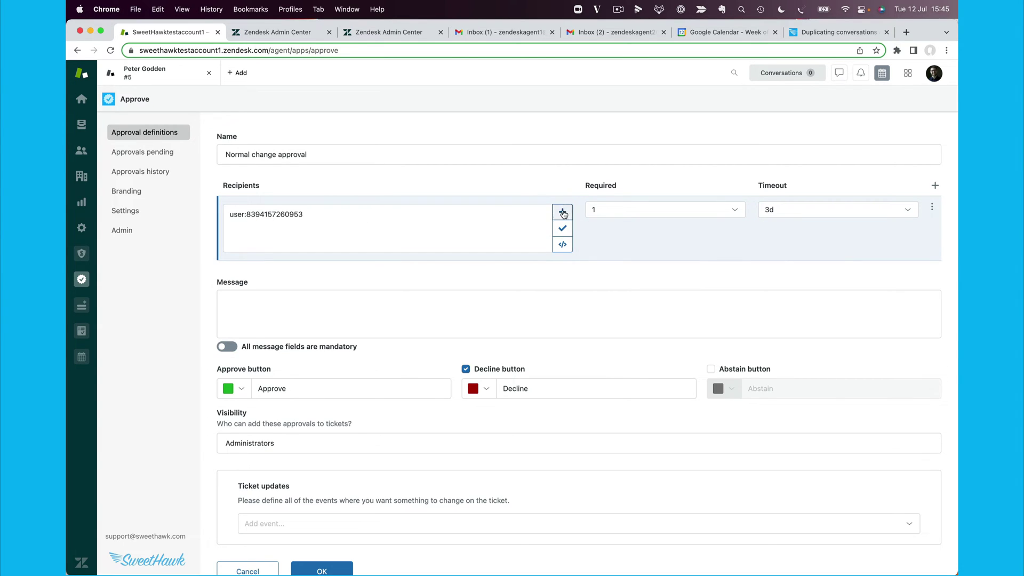
mouse_move(172, 72)
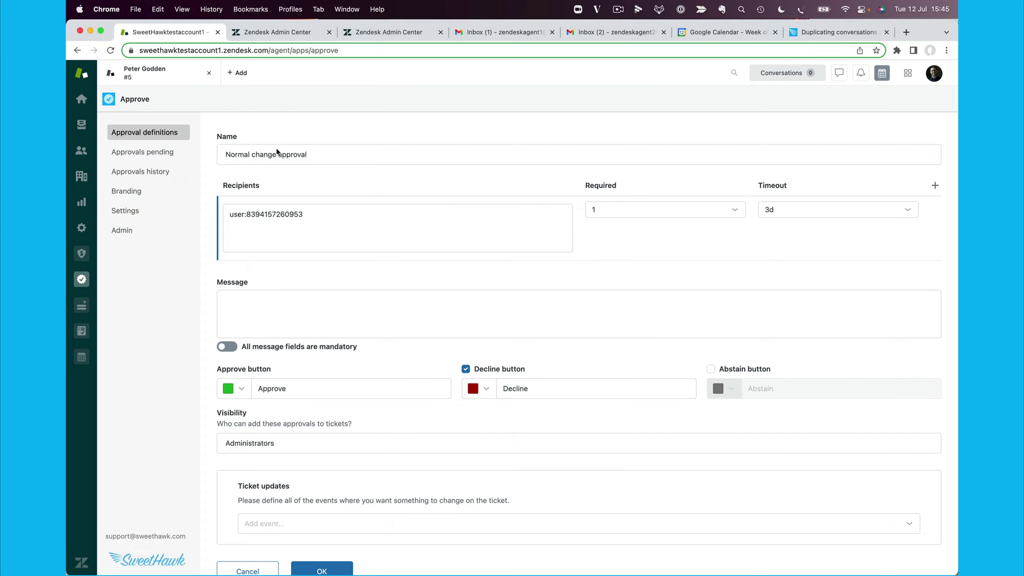
mouse_move(560, 217)
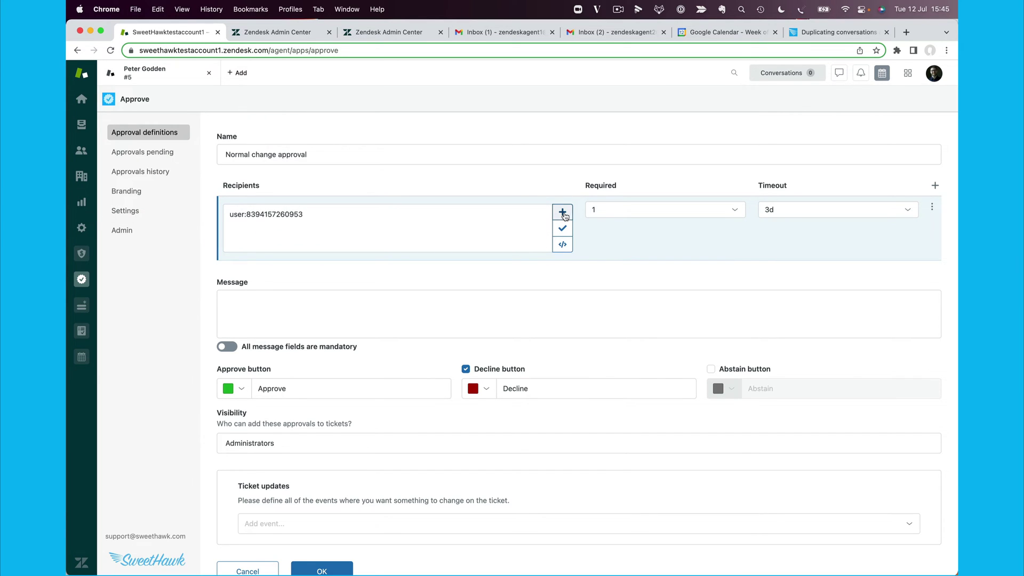
left_click(564, 213)
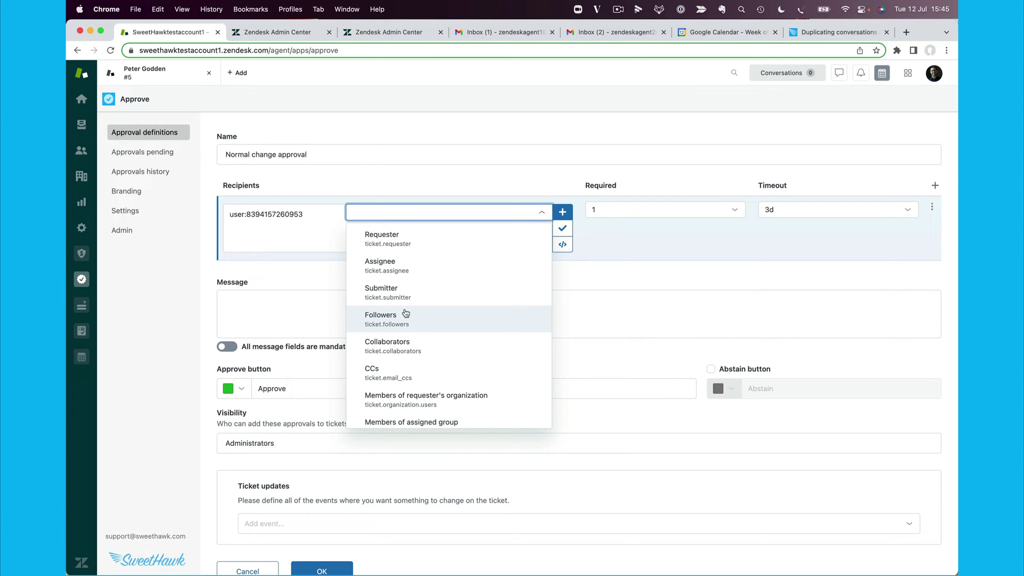
scroll(411, 341, "down", 1)
scroll(405, 321, "up", 1)
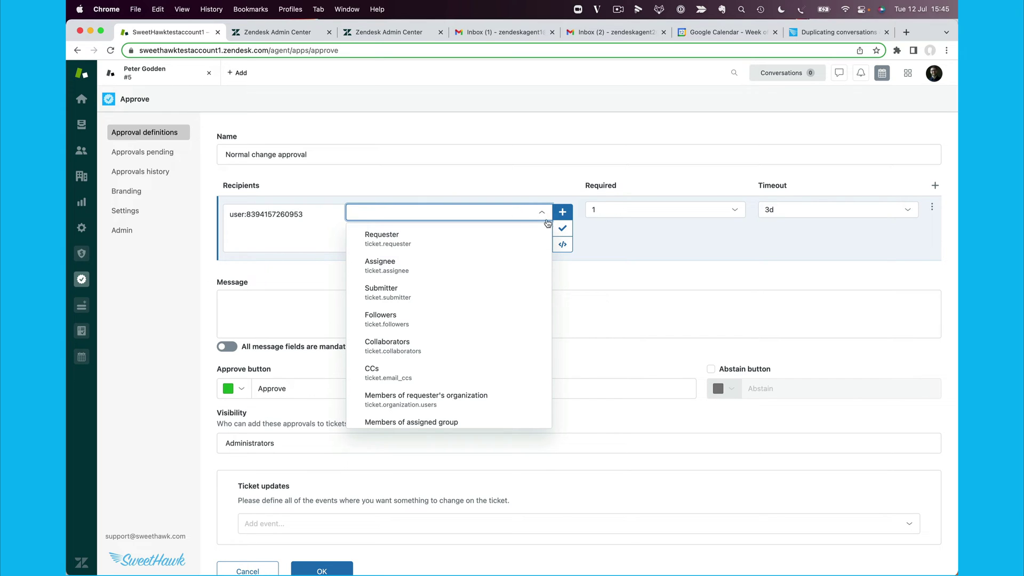
left_click(542, 211)
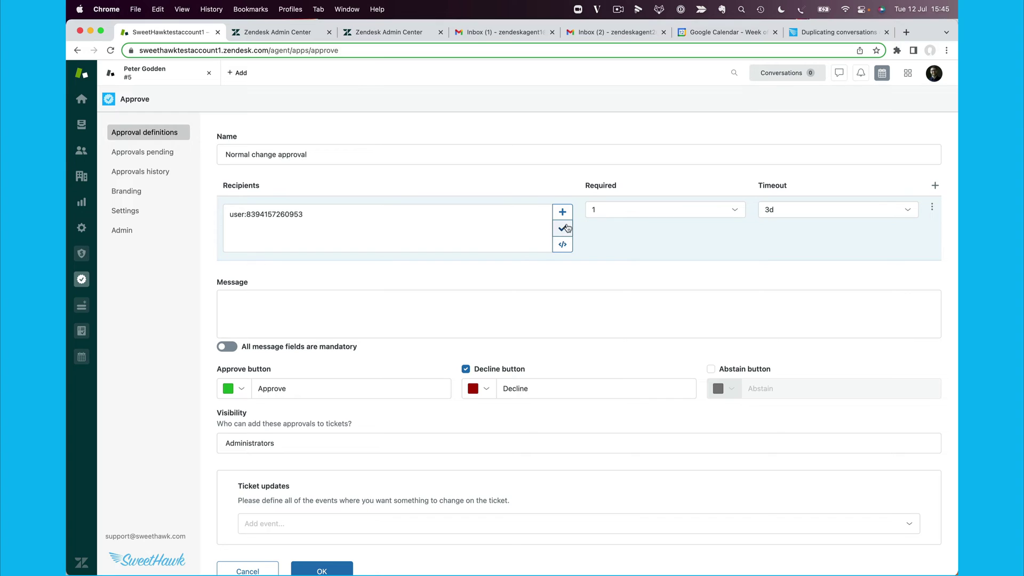
Step: Back in the picker, add a second agent user found by searching 'j' as recipient
left_click(563, 244)
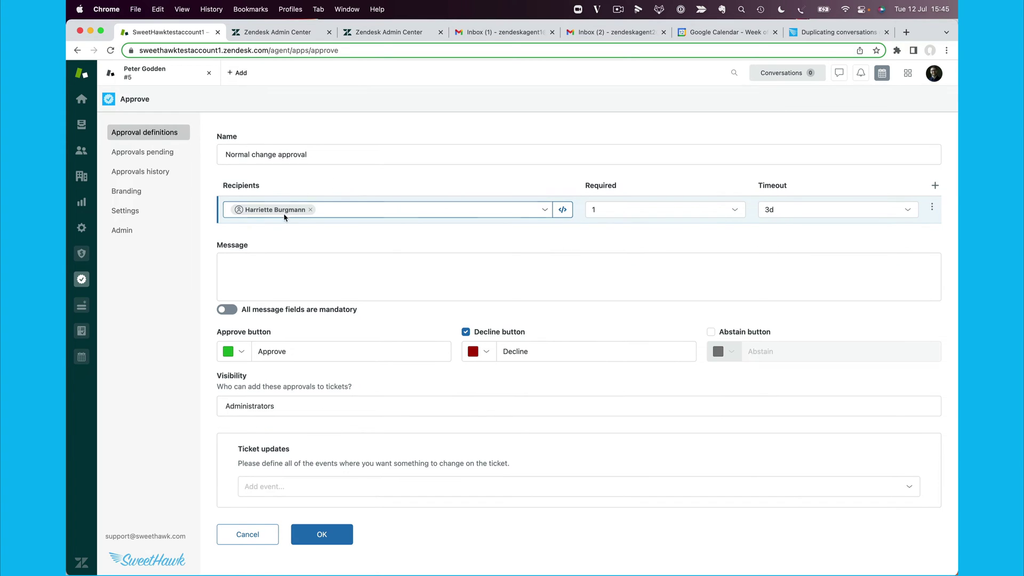
mouse_move(285, 212)
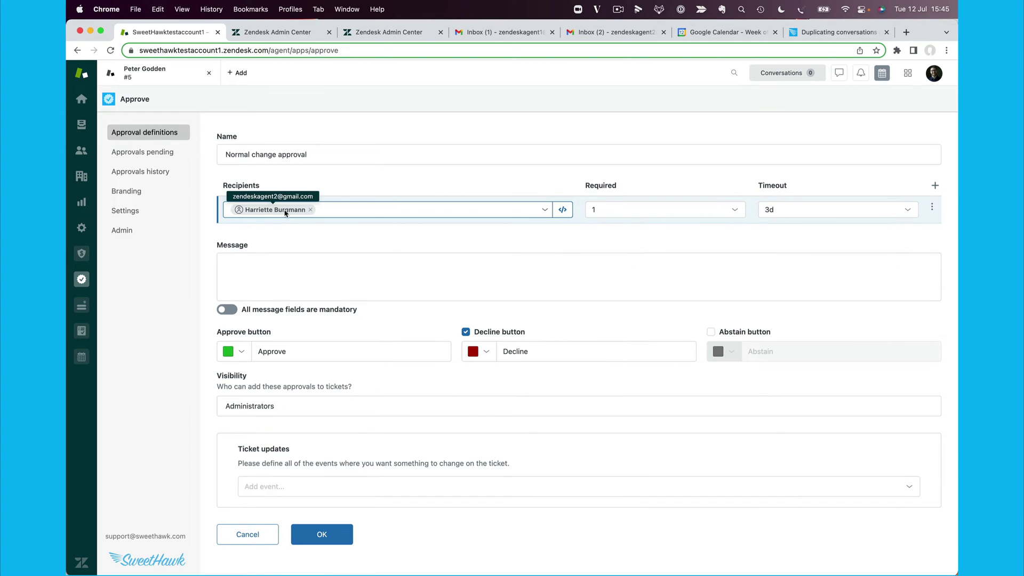
left_click(353, 214)
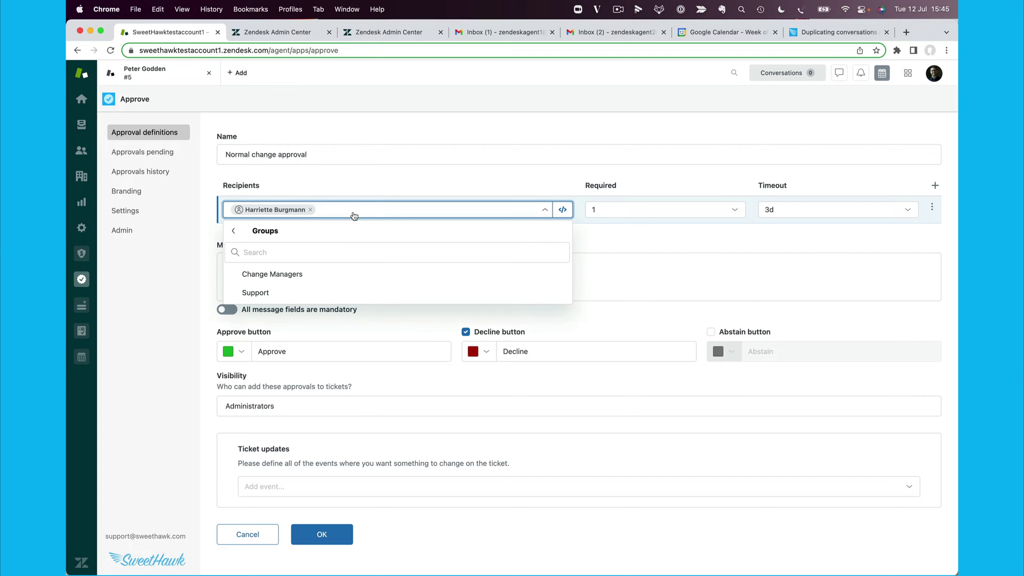
left_click(263, 234)
left_click(264, 235)
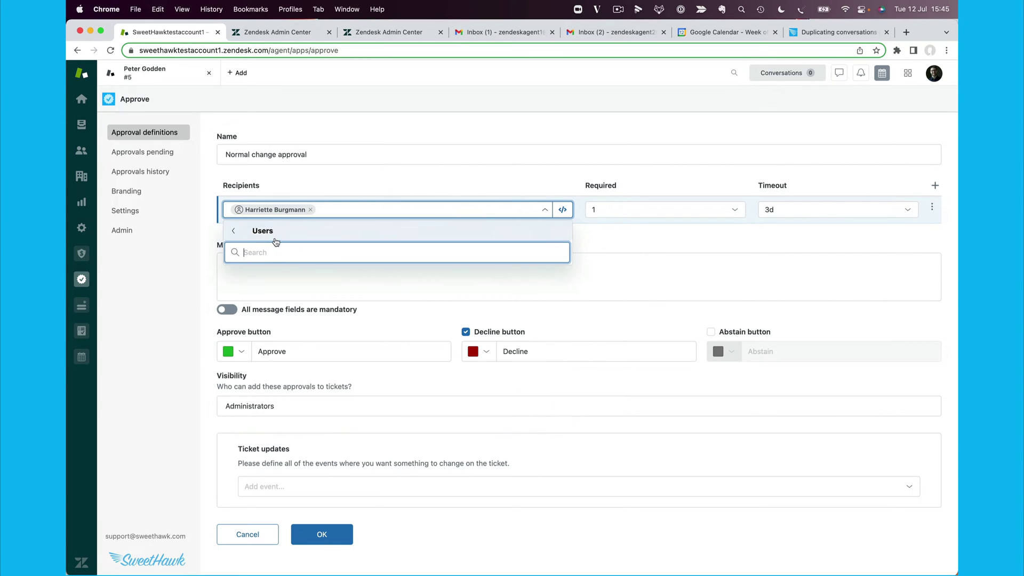
type("j")
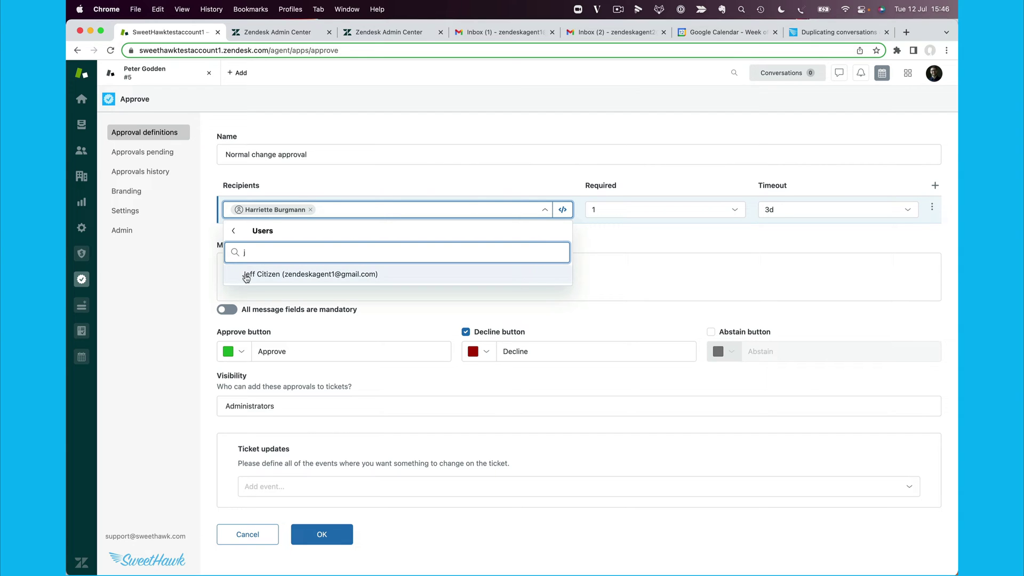
left_click(258, 274)
left_click(618, 235)
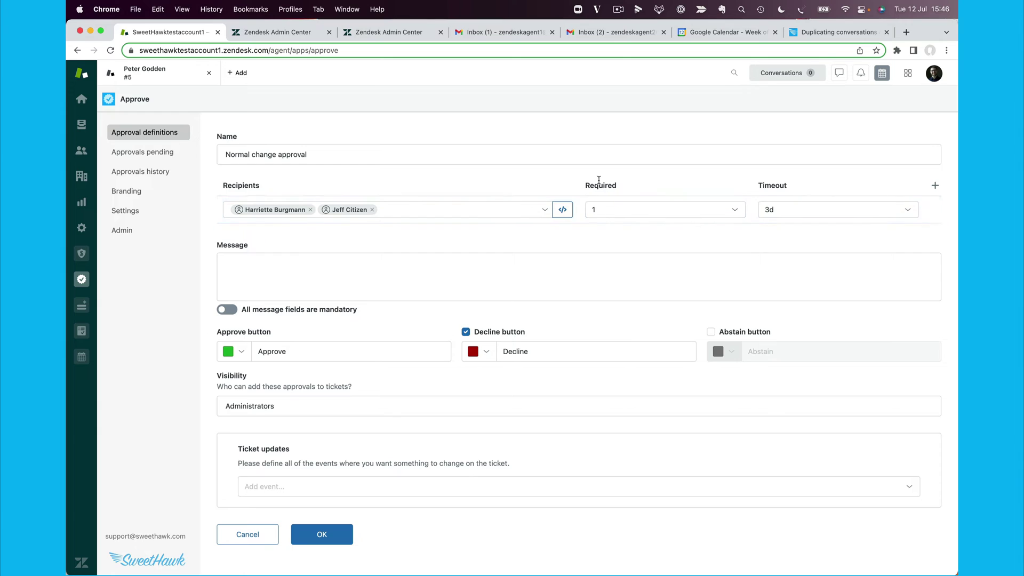
left_click(616, 213)
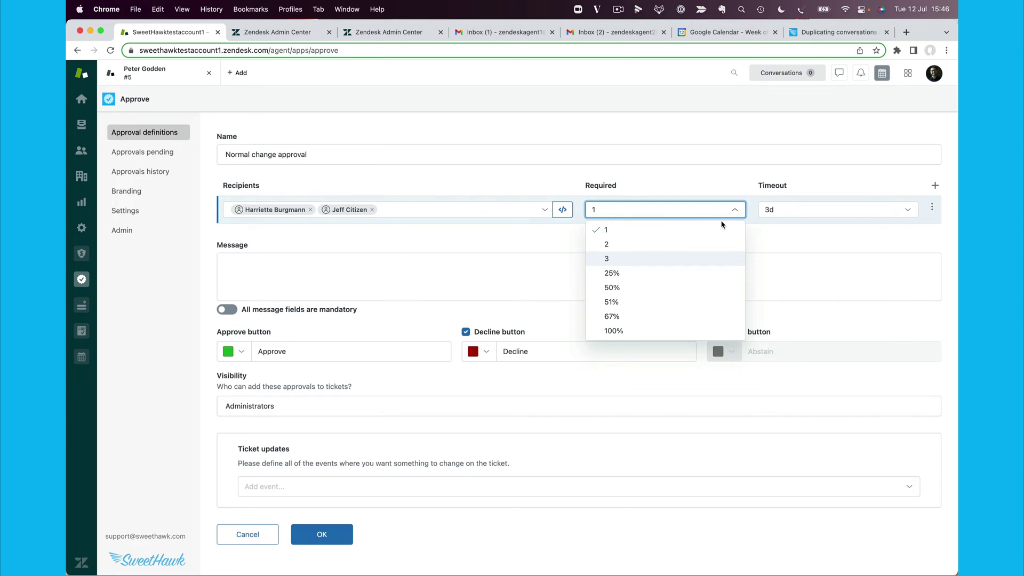
Step: Keep 1 required approval and change the timeout from 3d to 1h
left_click(819, 229)
left_click(823, 212)
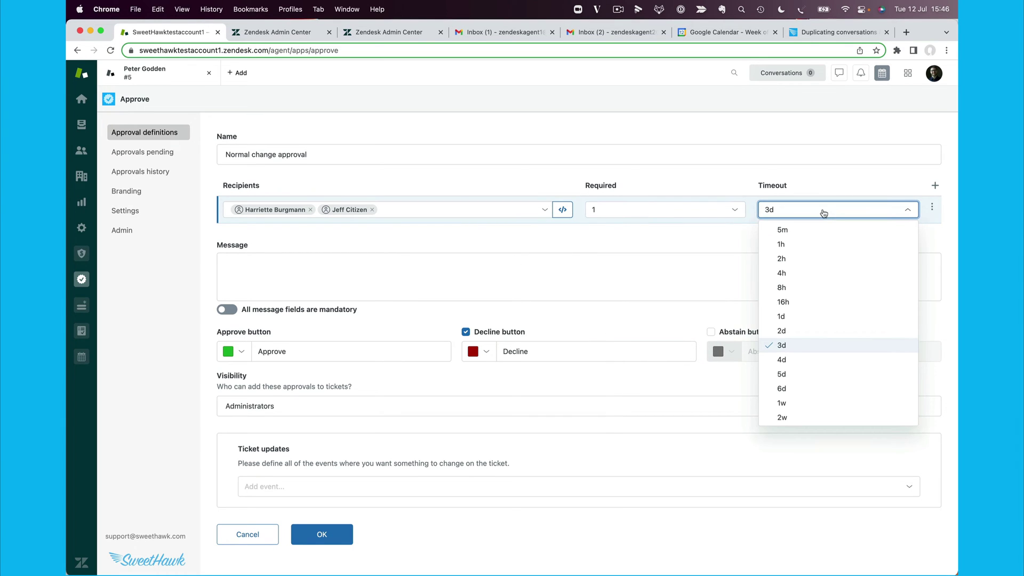
left_click(823, 245)
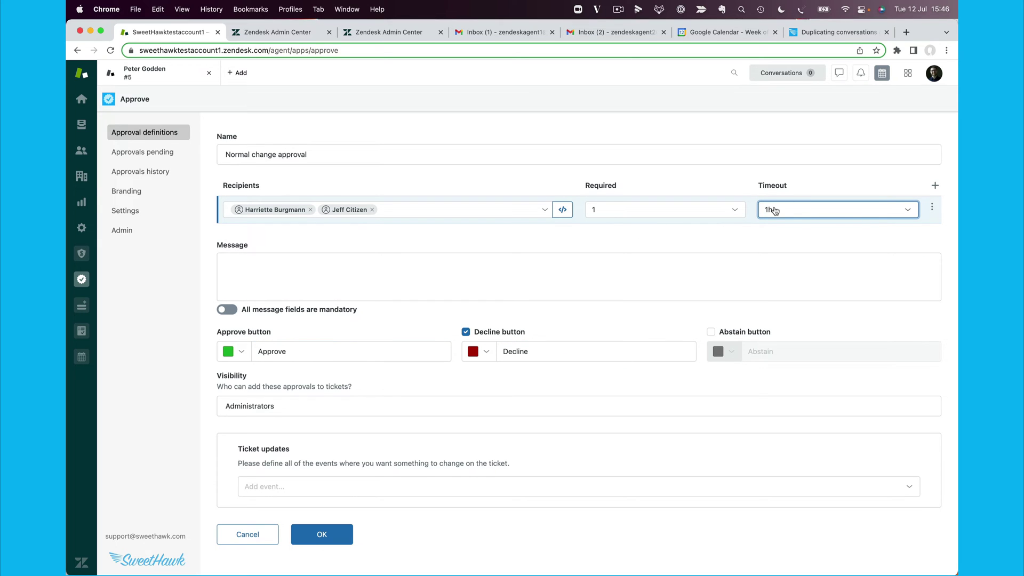
left_click(932, 210)
left_click(913, 228)
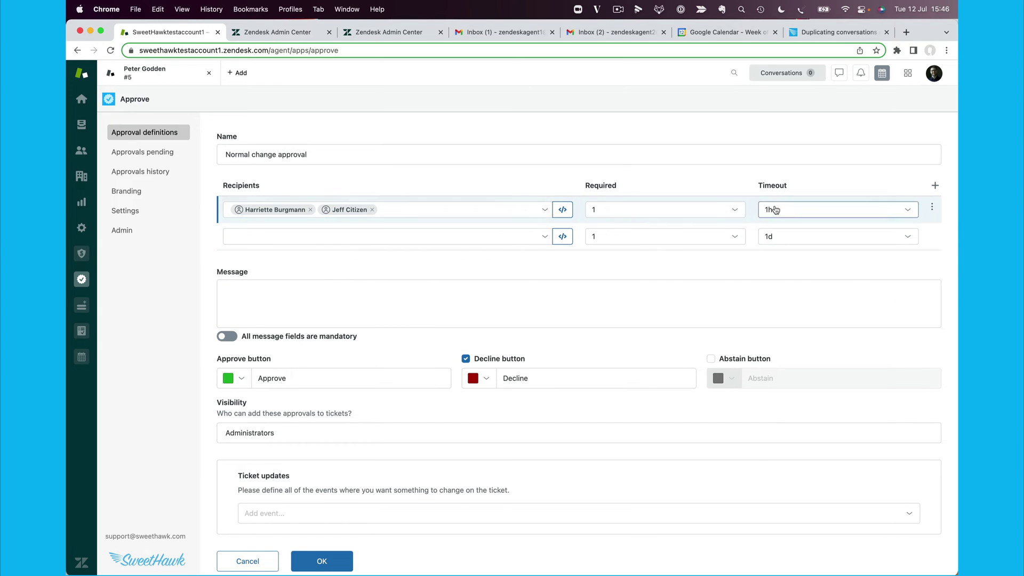
left_click(302, 206)
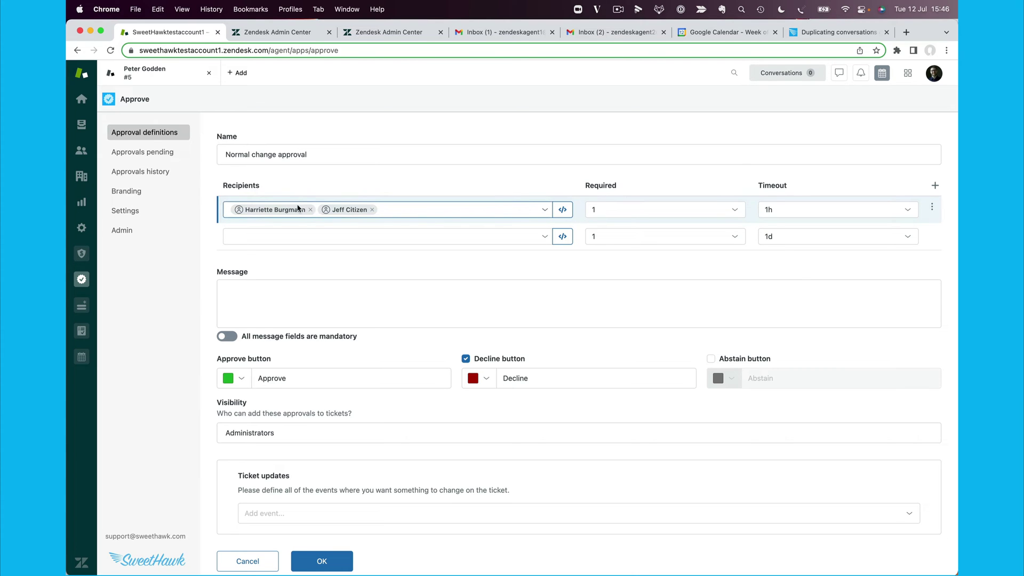
left_click(389, 236)
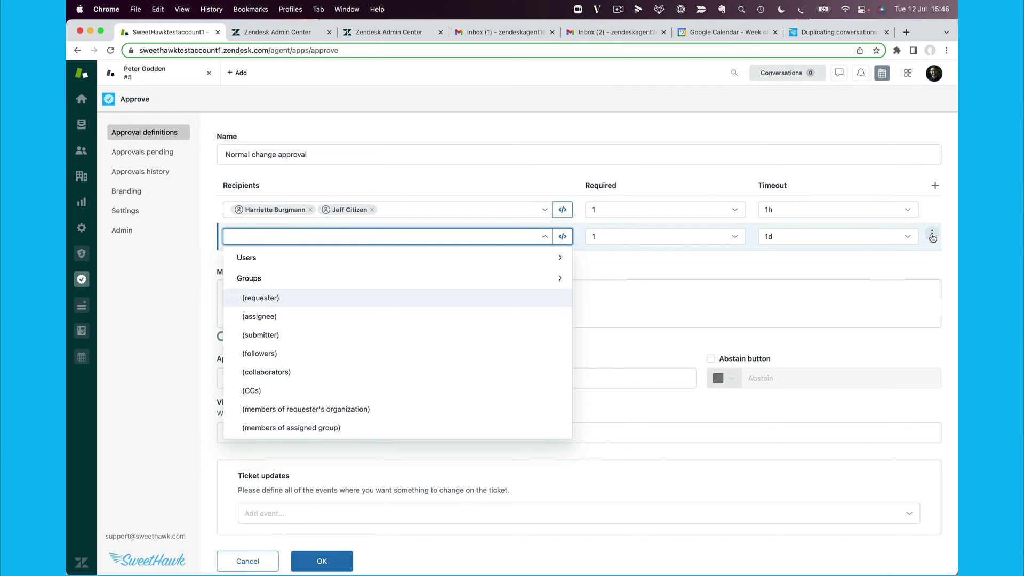
left_click(932, 237)
left_click(917, 275)
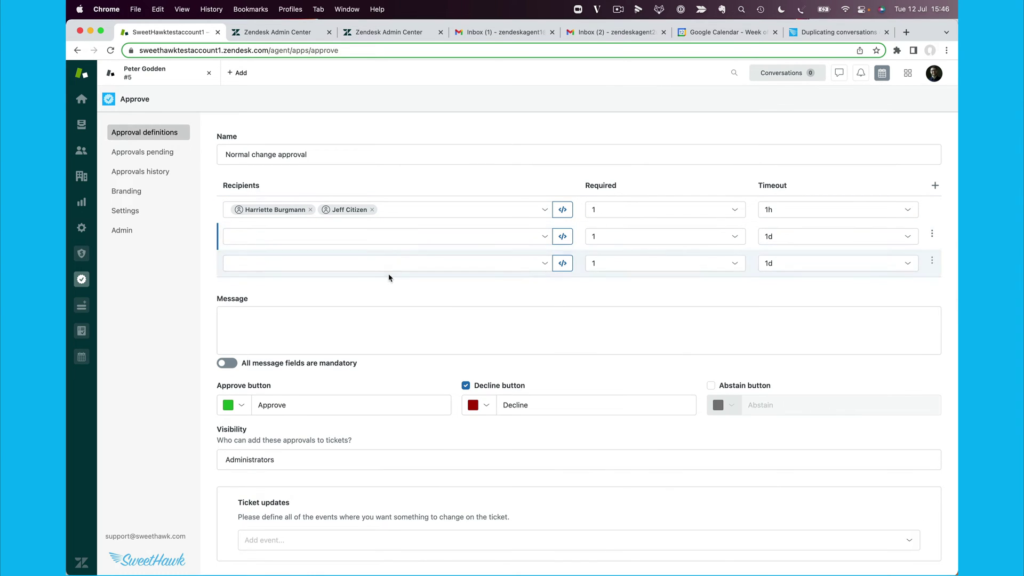
left_click(932, 235)
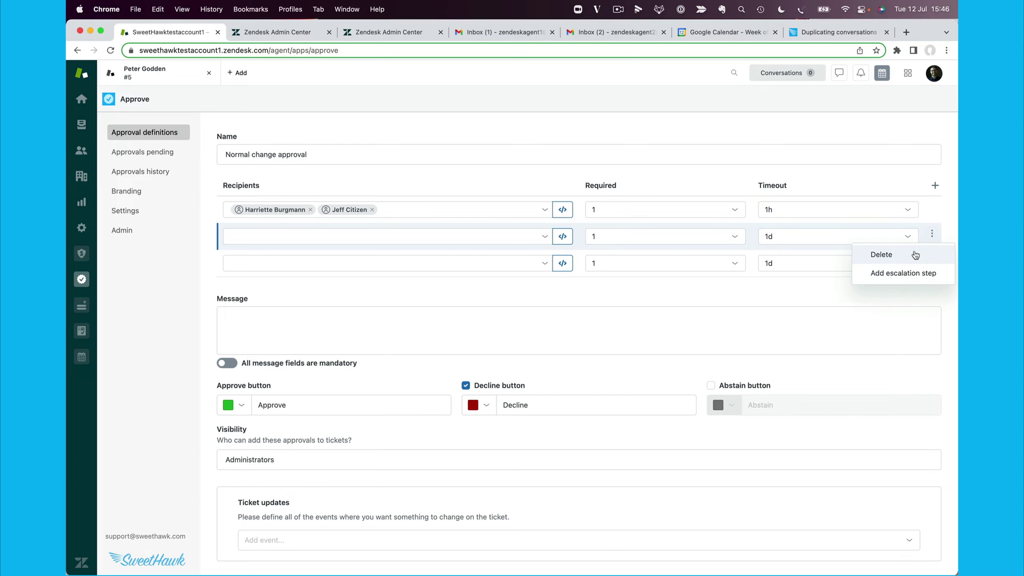
left_click(916, 256)
left_click(932, 236)
left_click(907, 255)
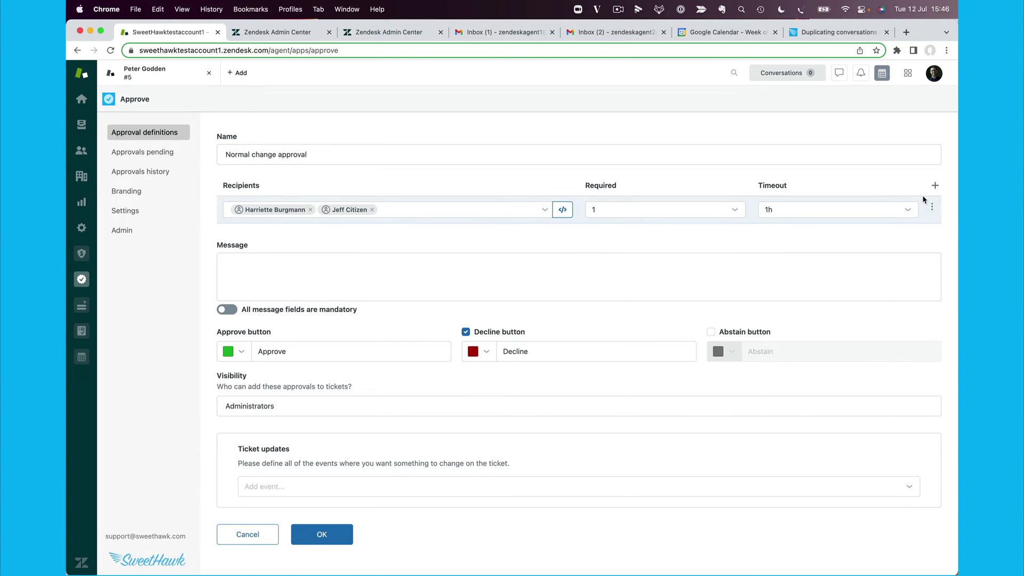
Step: Add approval steps named CAB, IT Board and Legal
left_click(935, 186)
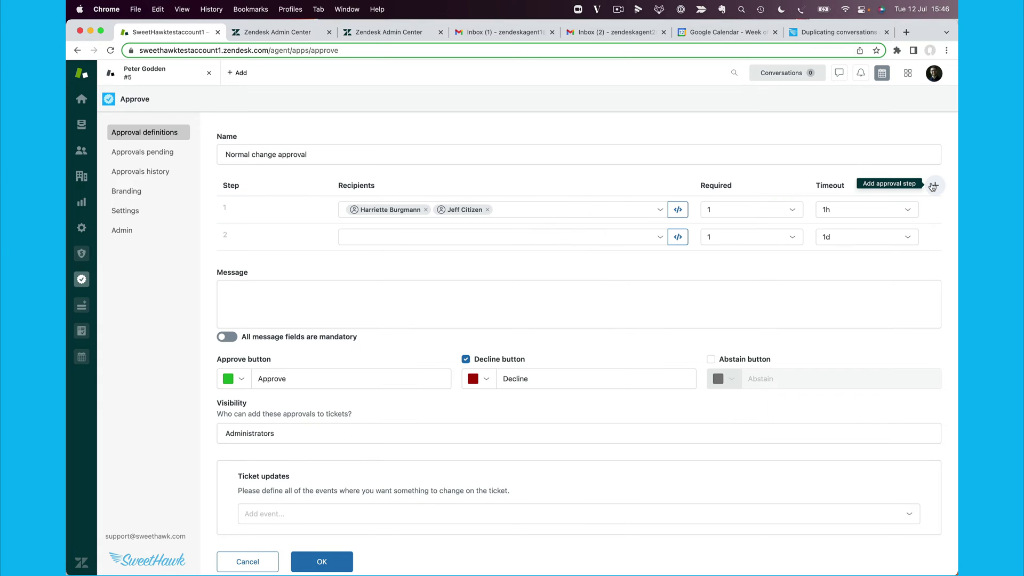
left_click(249, 211)
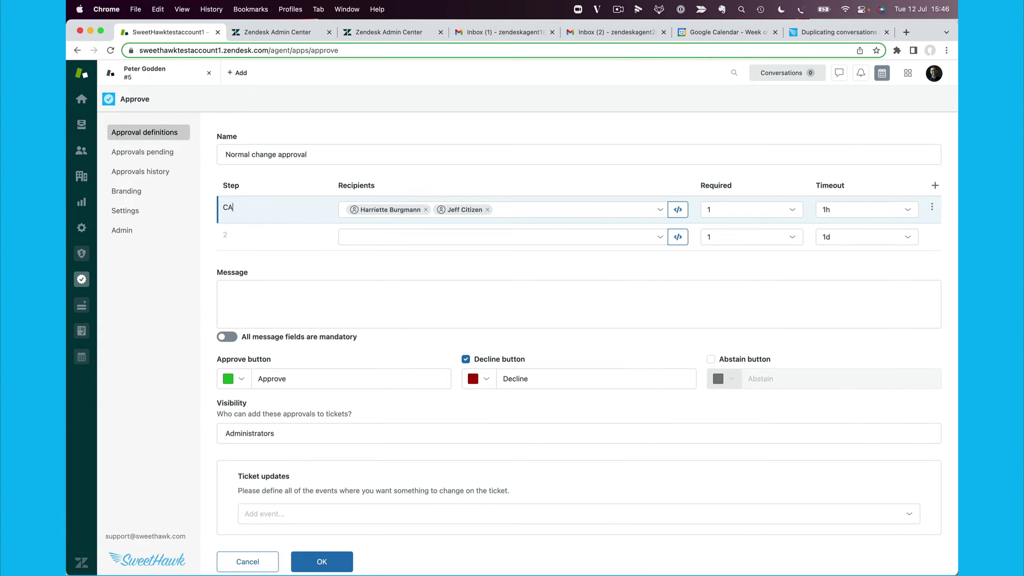
left_click(248, 235)
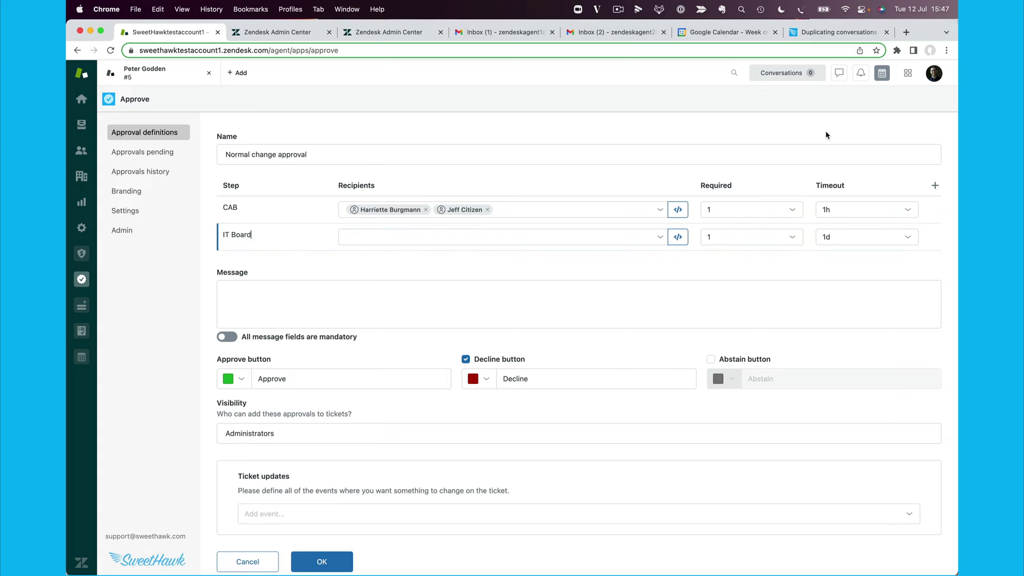
left_click(936, 185)
left_click(286, 263)
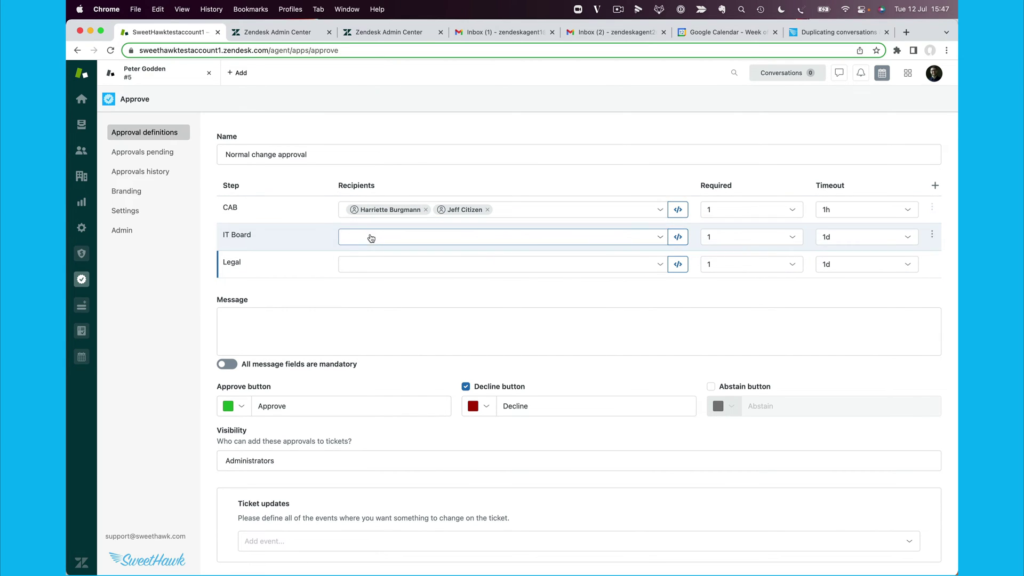
Step: Delete the IT Board and Legal steps, leaving only the first approval step
left_click(374, 238)
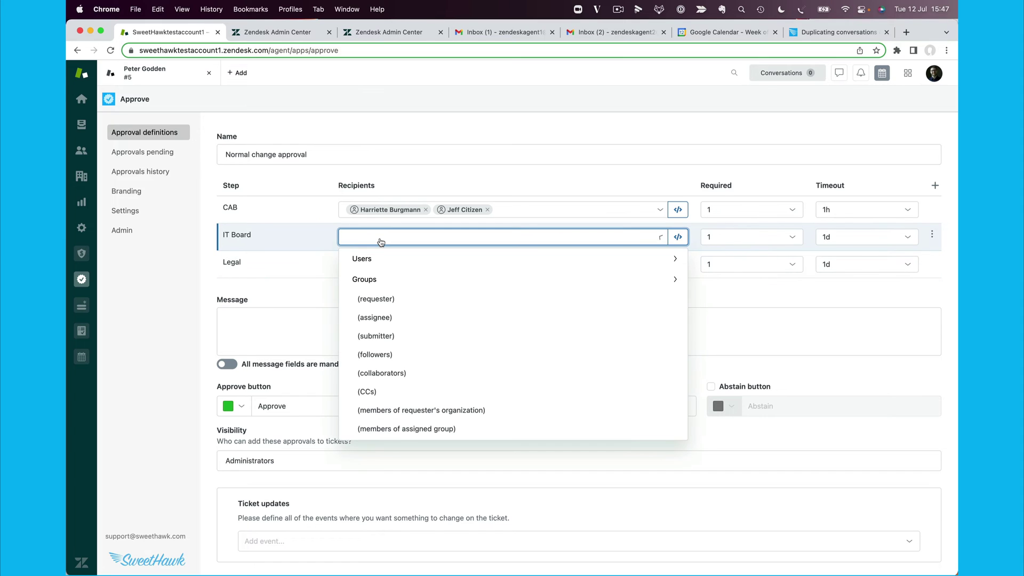
left_click(300, 238)
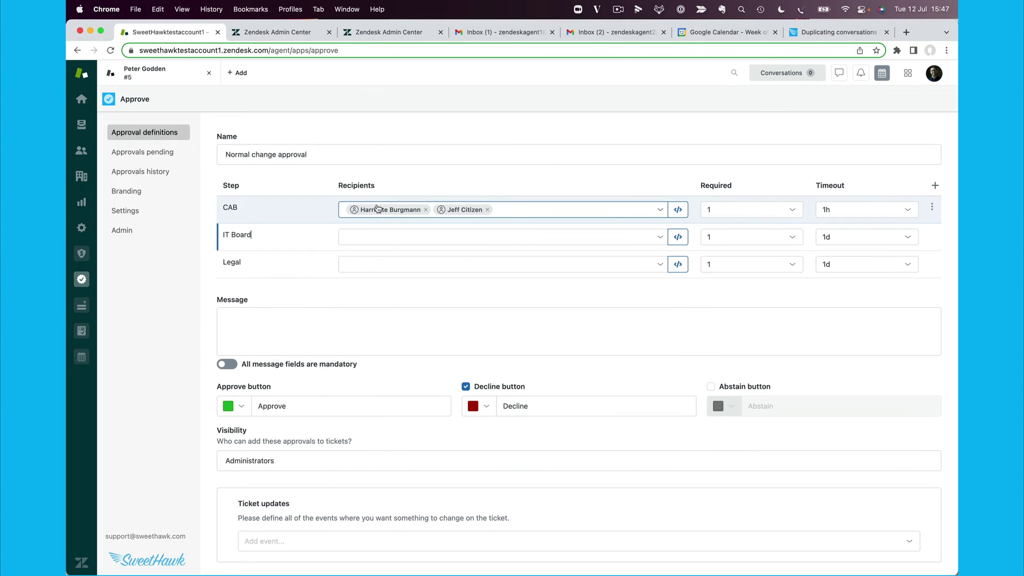
left_click(932, 207)
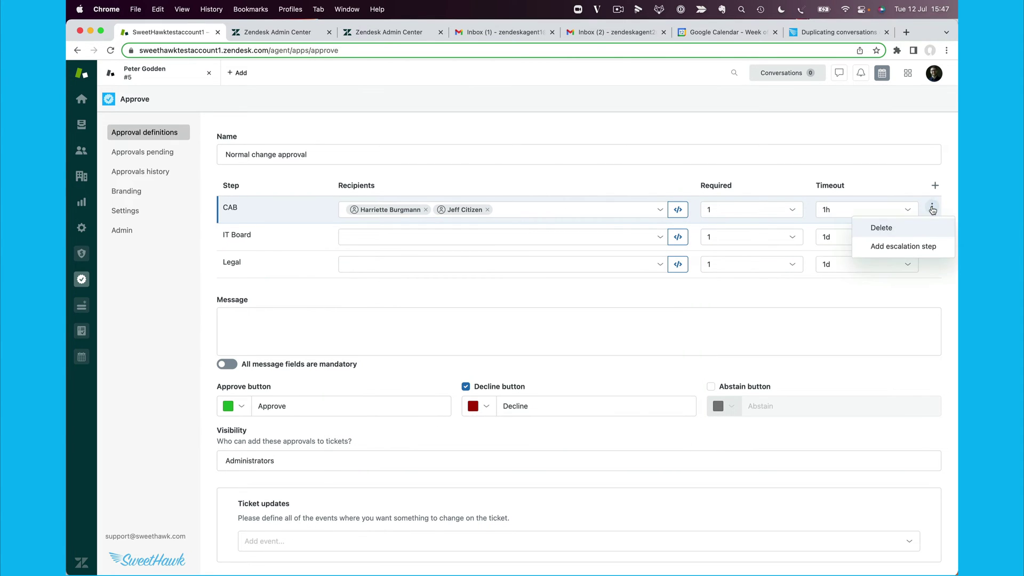
left_click(468, 183)
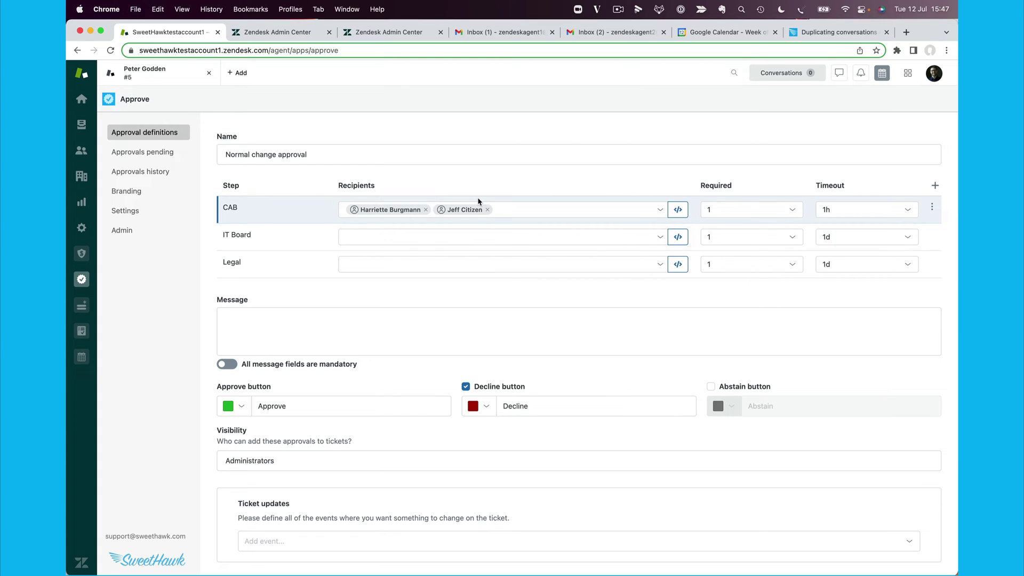
left_click(932, 235)
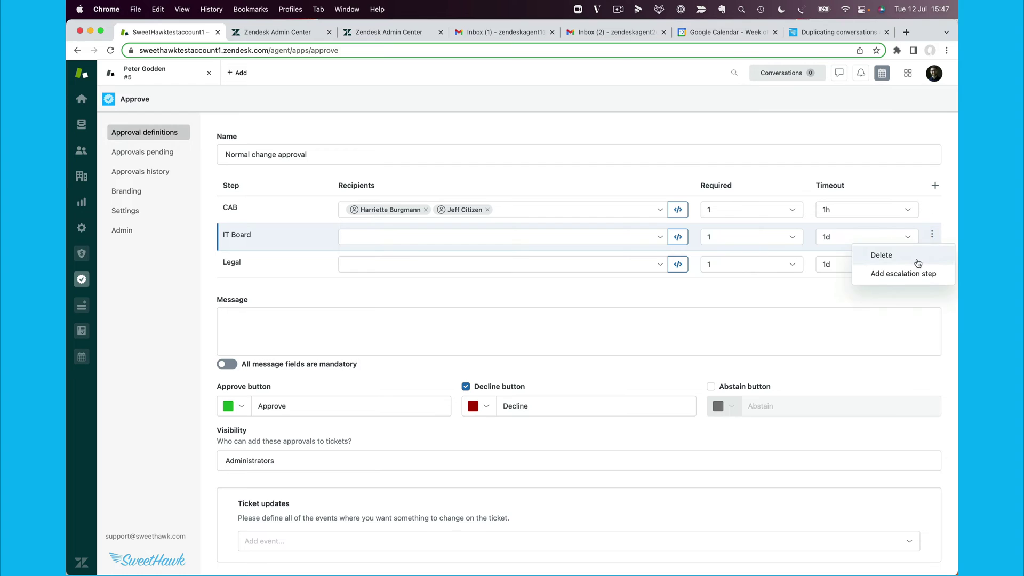
left_click(917, 262)
left_click(932, 236)
left_click(918, 255)
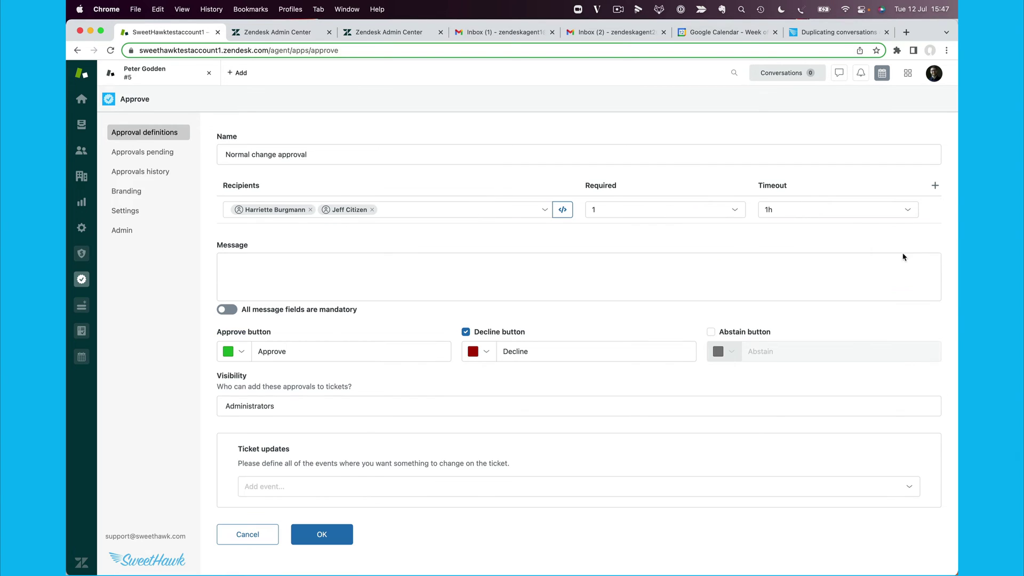
Step: Insert the Ticket type and Change Type placeholders into the approval message
left_click(262, 268)
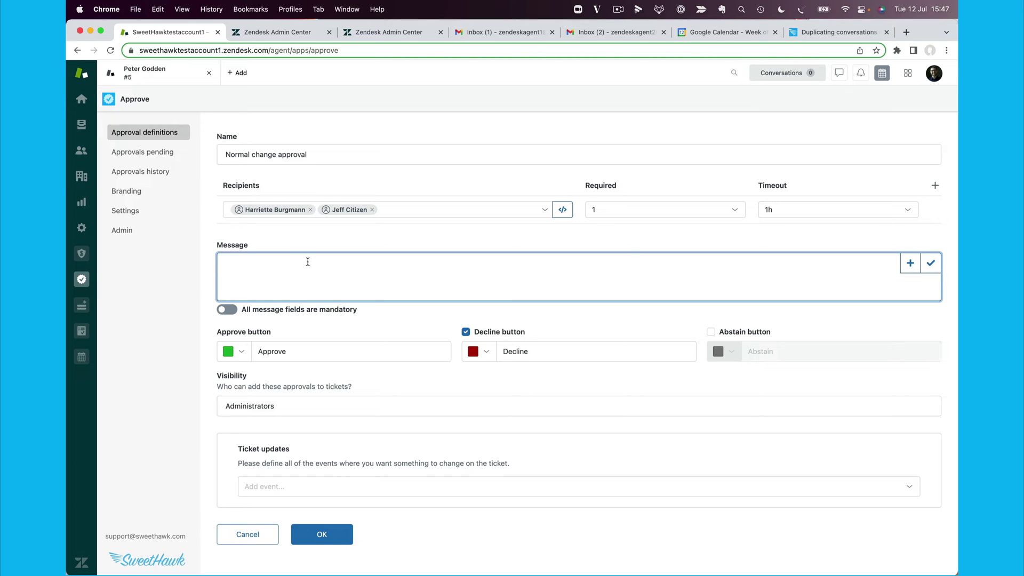
left_click(908, 265)
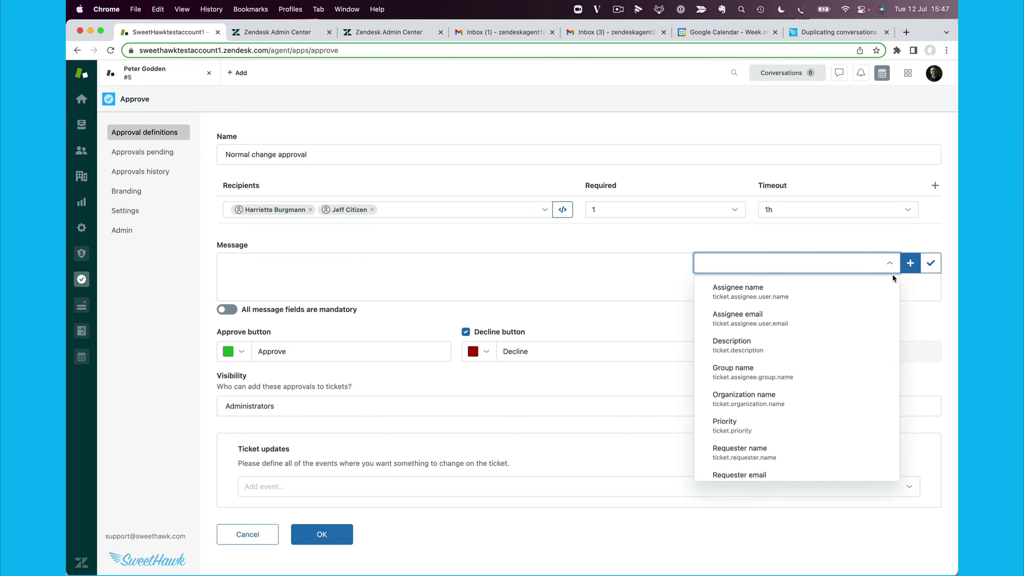
left_click(812, 261)
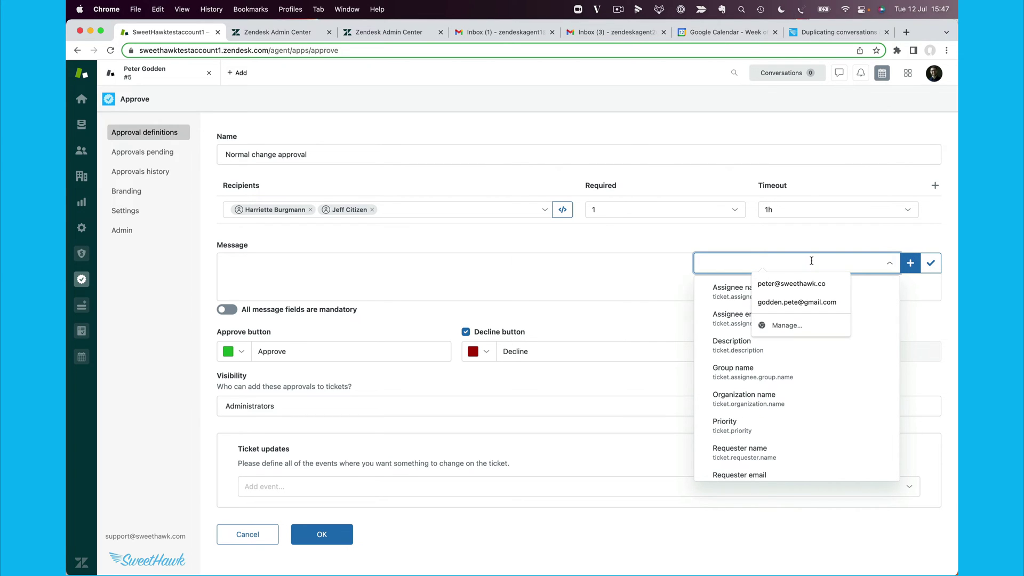
type("change")
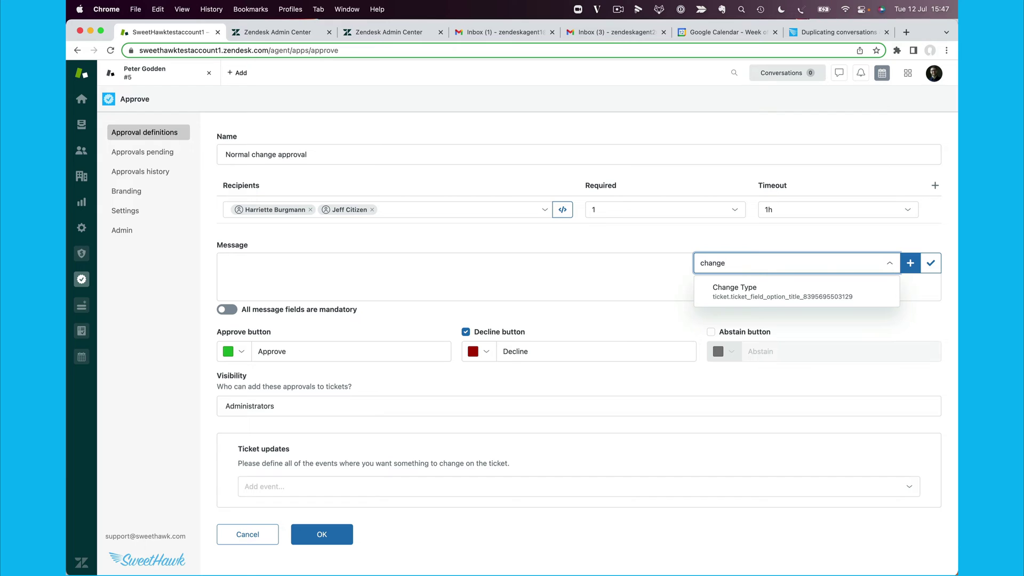
key("BackSpace")
key("BackSpace")
type("Tuc")
key("BackSpace")
key("BackSpace")
type("icket ty")
left_click(818, 293)
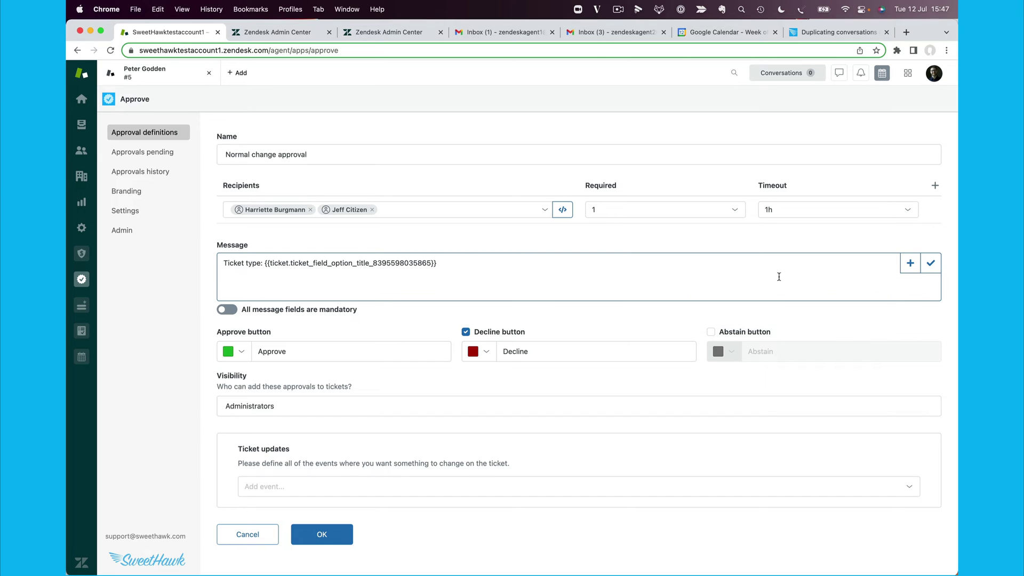
left_click(910, 263)
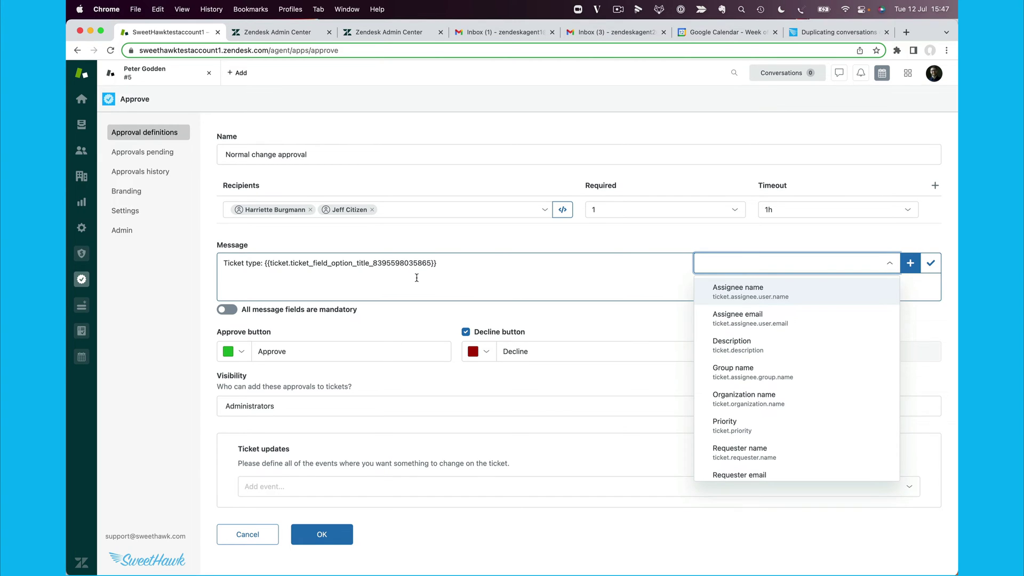
left_click(242, 273)
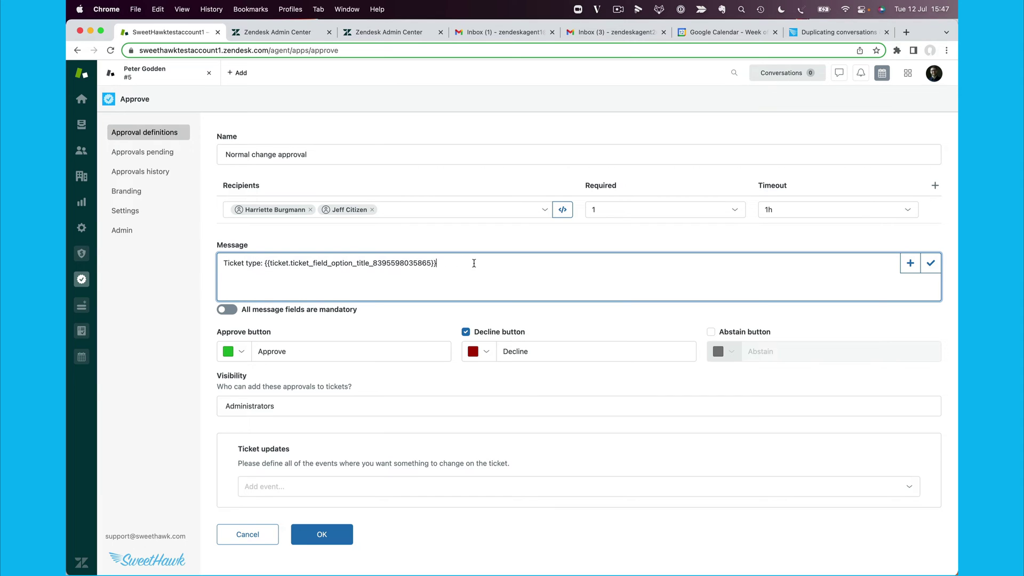
left_click_drag(437, 263, 266, 261)
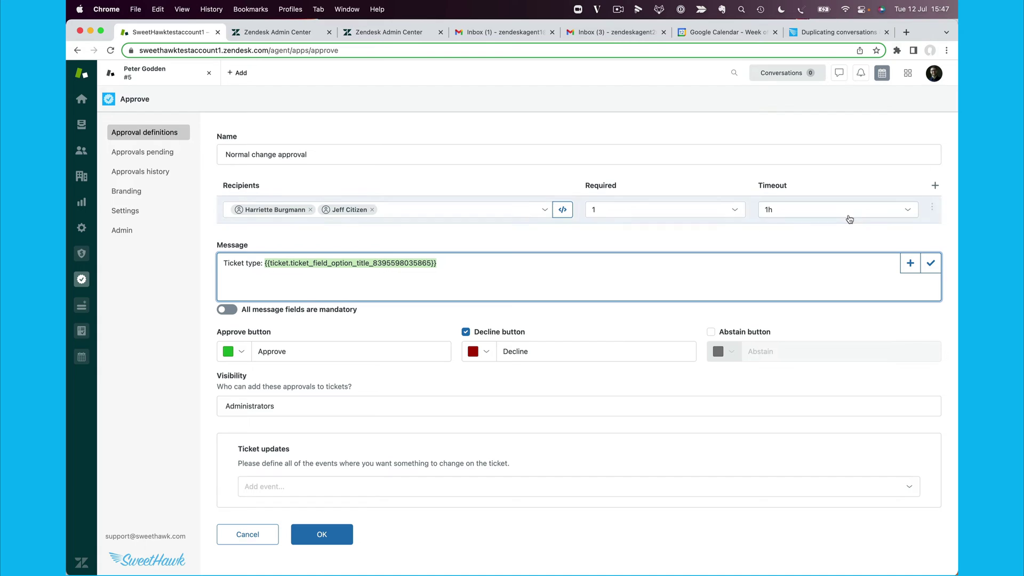
left_click(910, 263)
left_click(796, 262)
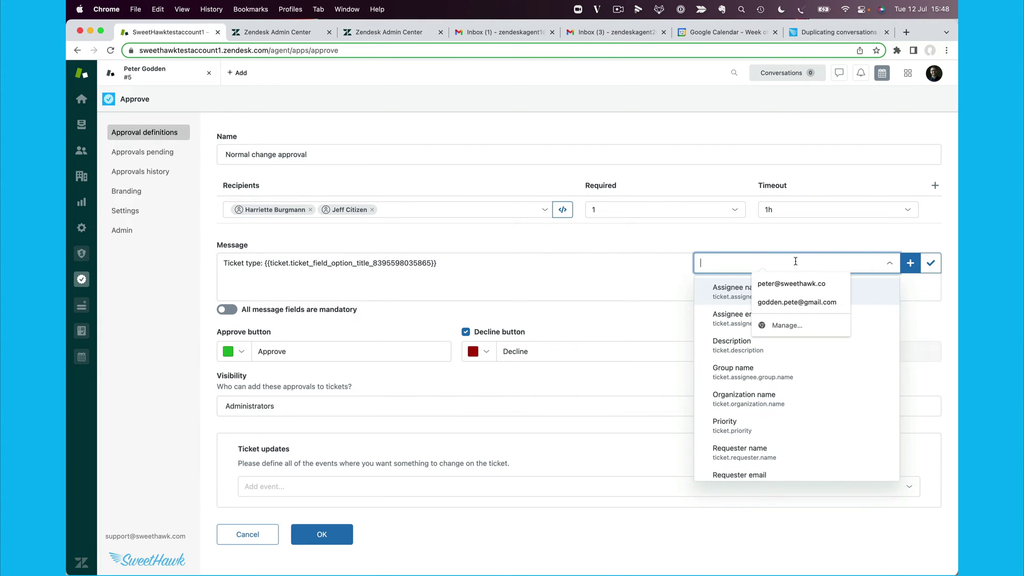
left_click(650, 257)
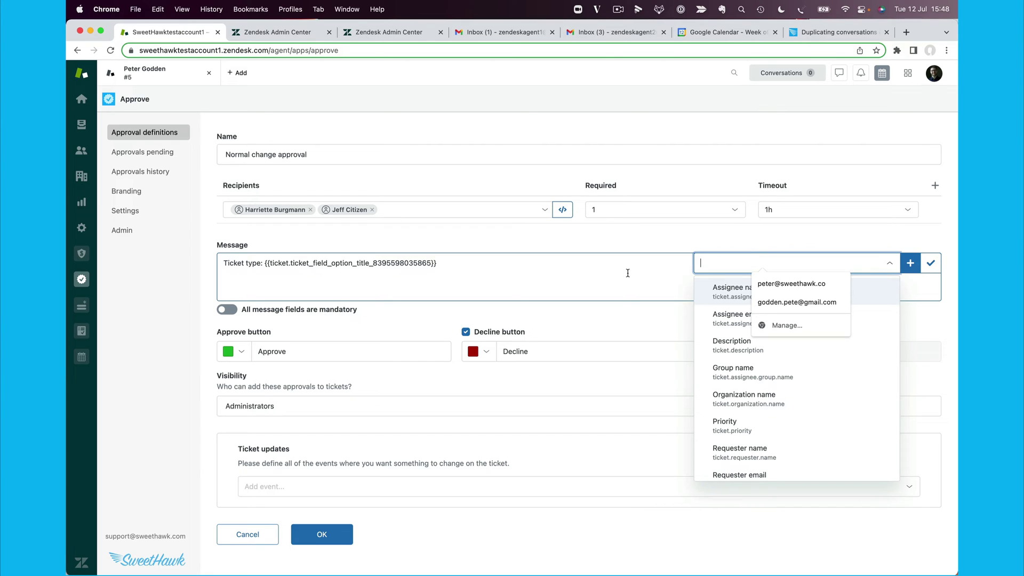
type("change")
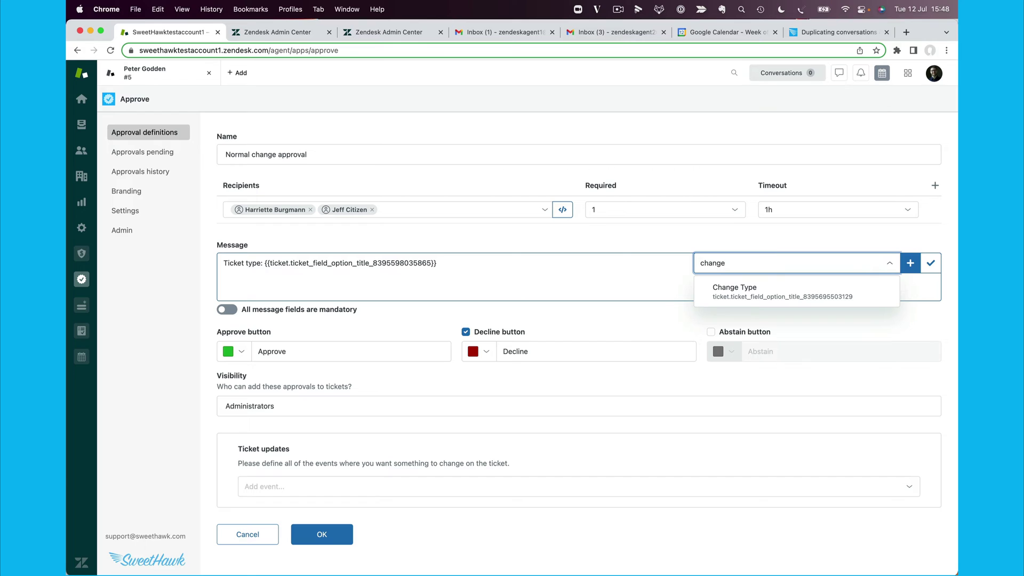
left_click(771, 288)
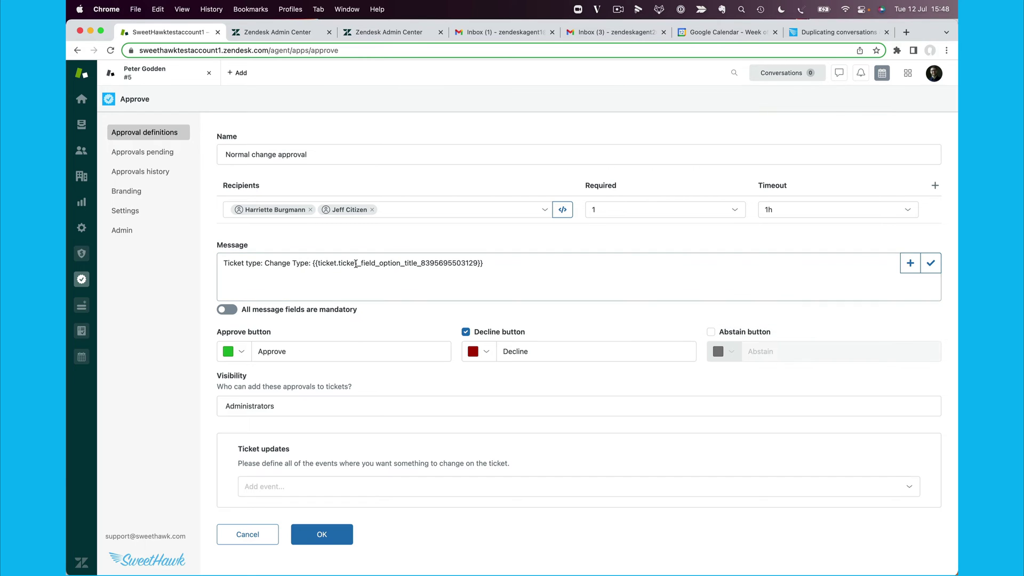
Step: Clear the message and re-insert Ticket type and Change Type placeholders on separate lines
triple_click(533, 264)
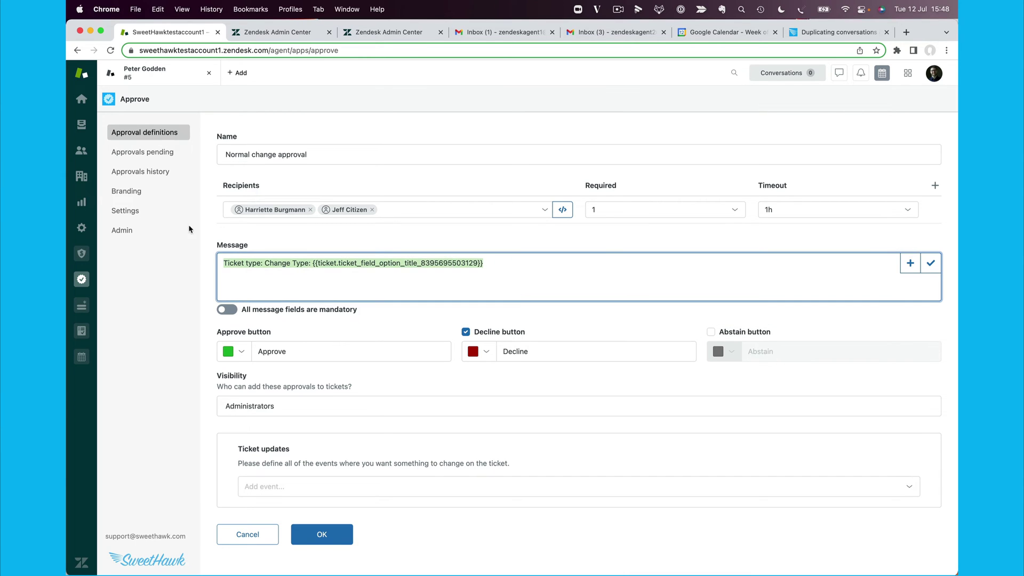
key("BackSpace")
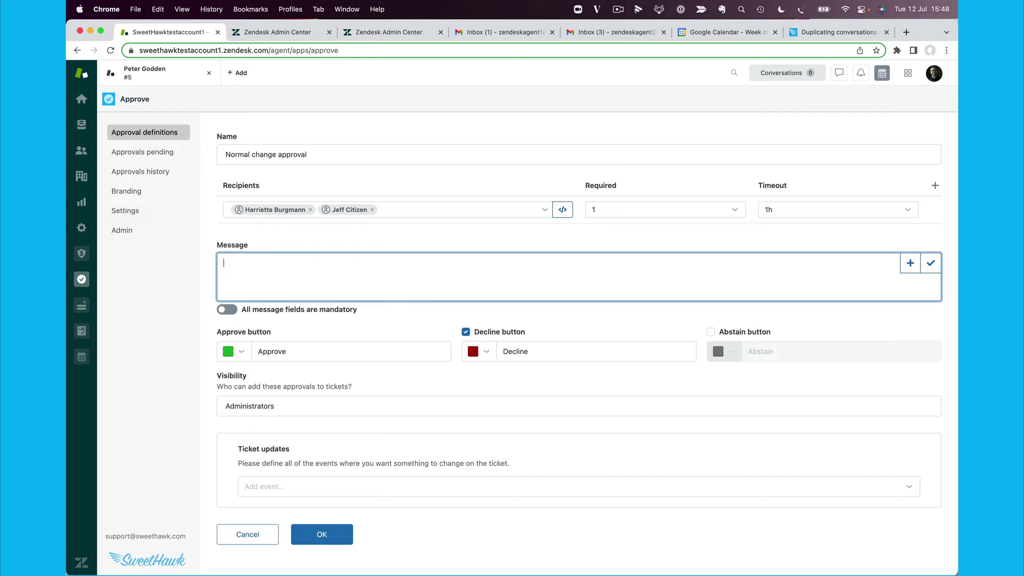
left_click(913, 264)
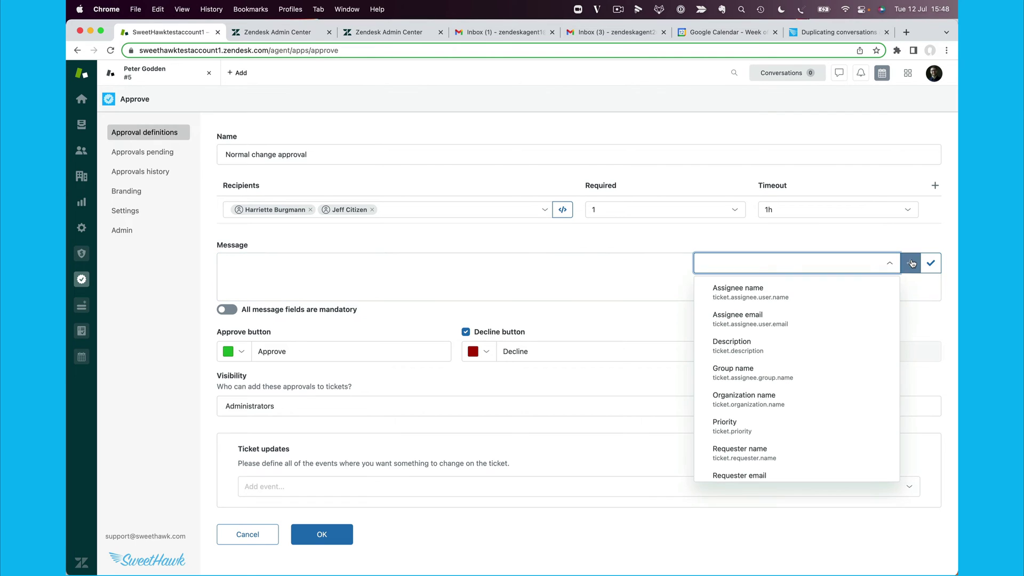
left_click(824, 266)
type("Ti")
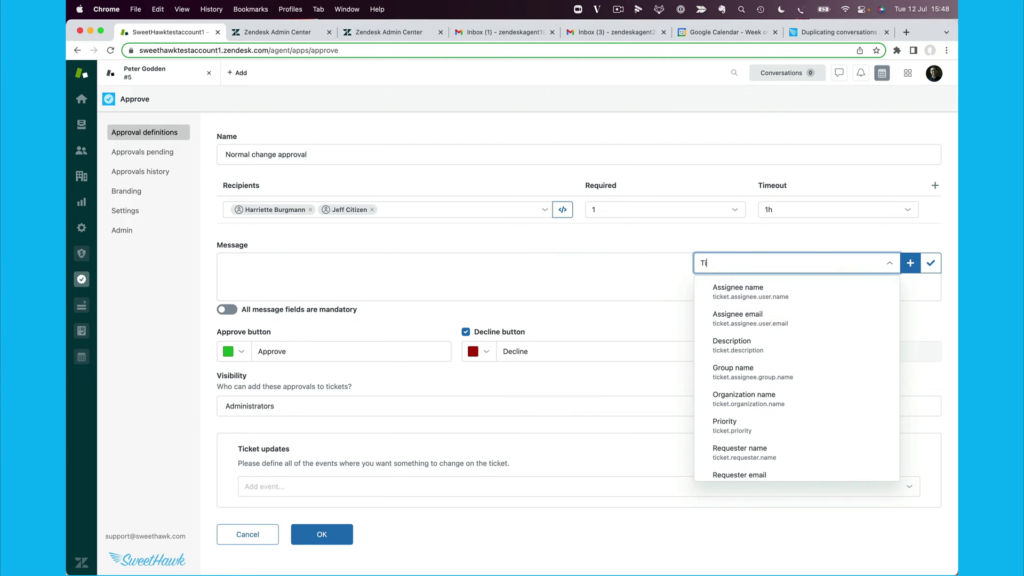
type("cket ty")
left_click(860, 292)
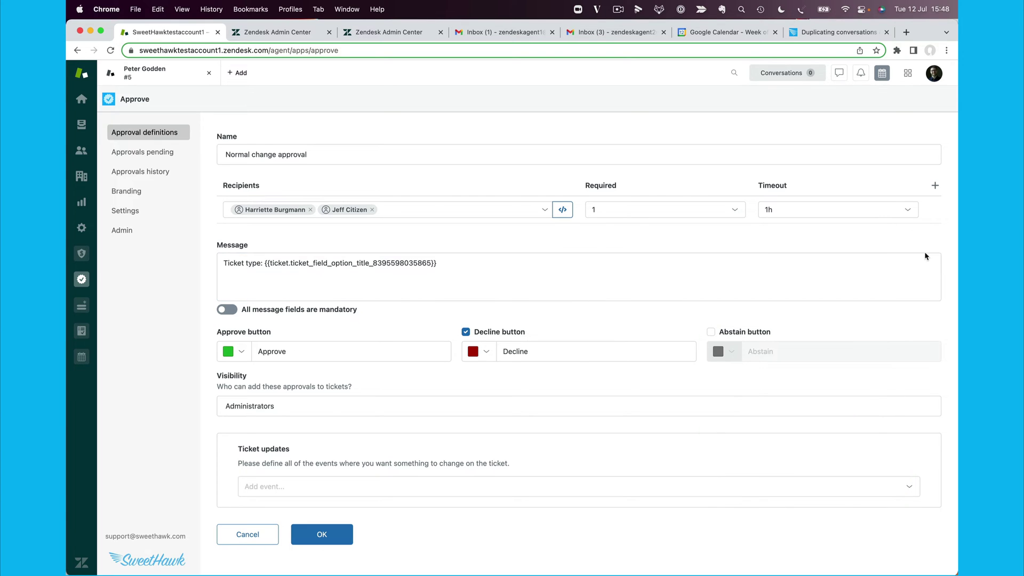
left_click(910, 263)
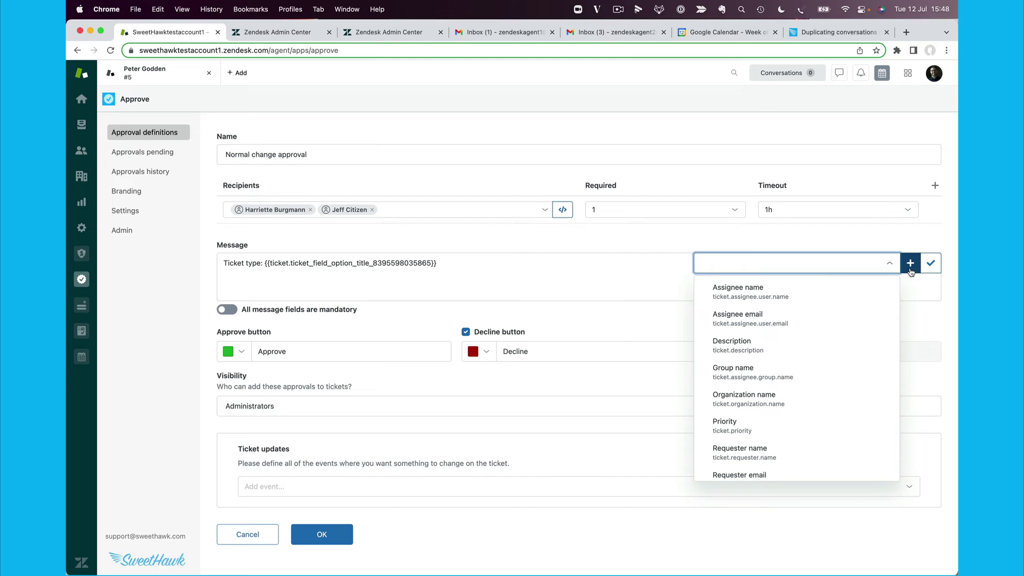
left_click(824, 261)
type("Change")
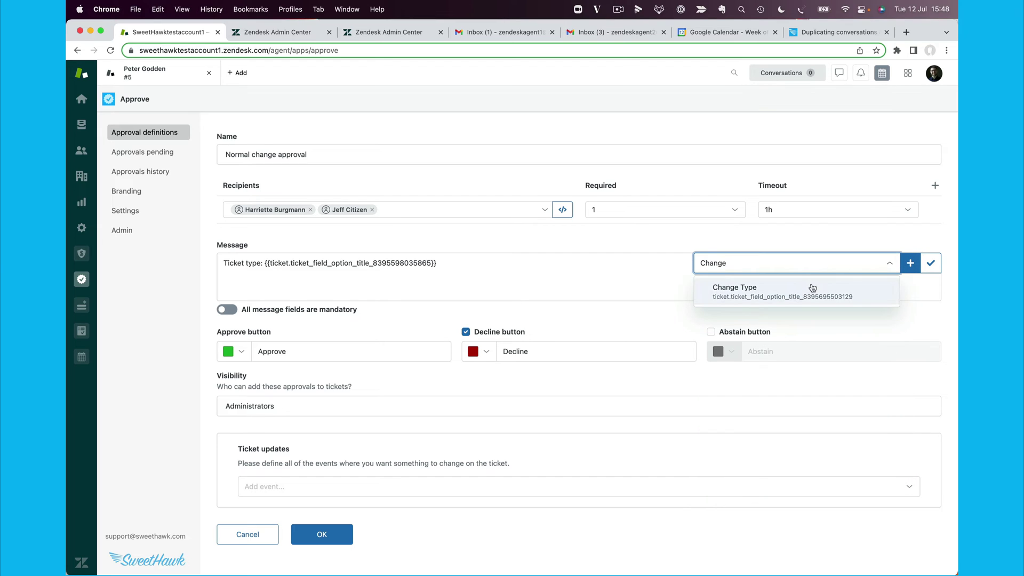
left_click(811, 288)
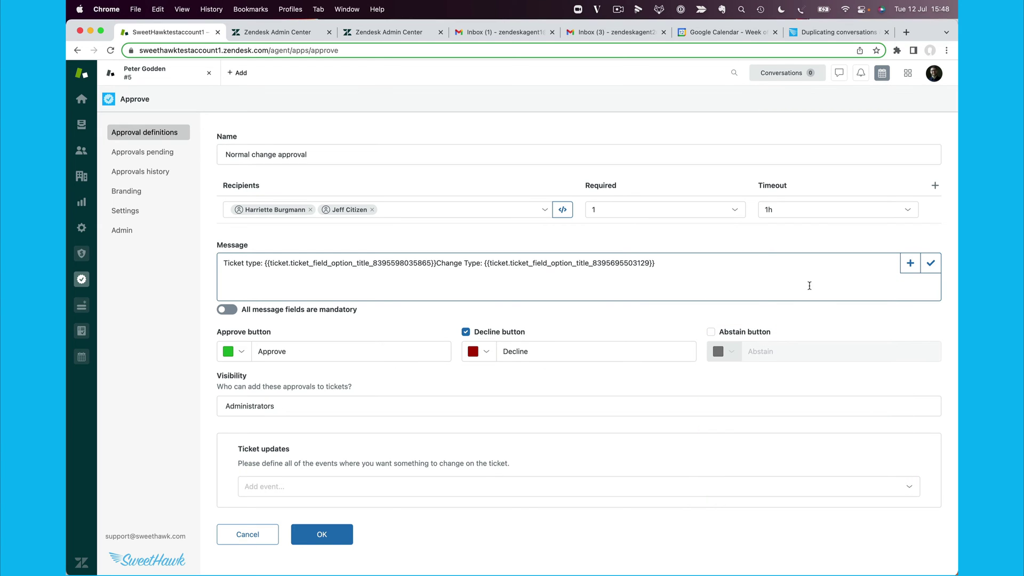
left_click(440, 262)
key("Return")
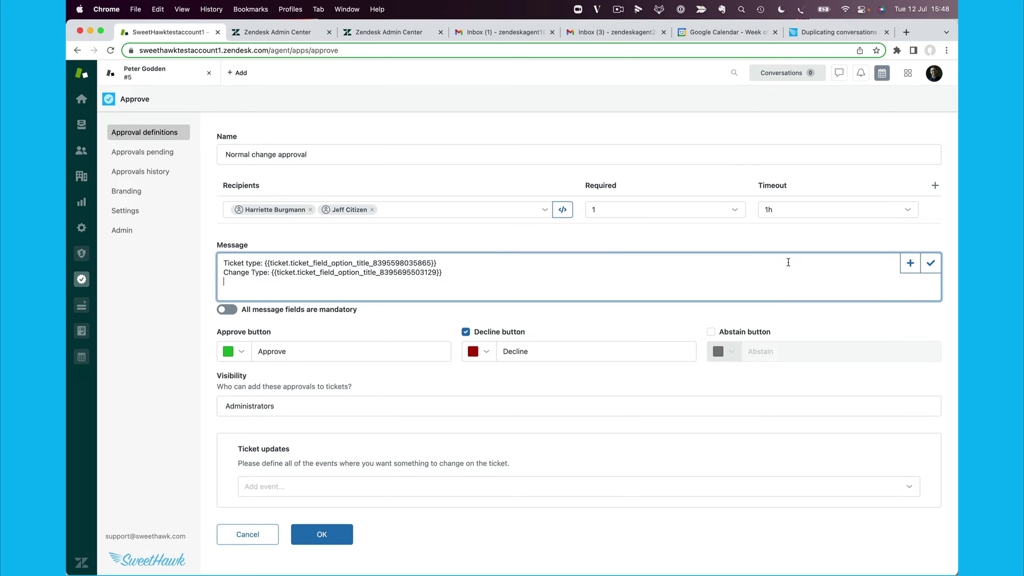
Step: Add the Configuration item placeholder to the message
left_click(911, 264)
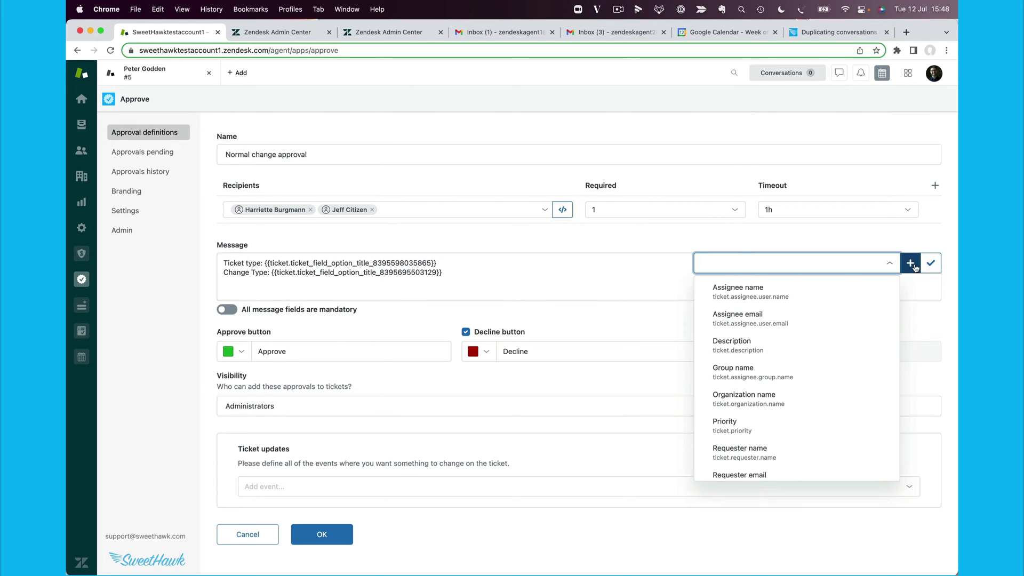
left_click(843, 263)
type("Confi")
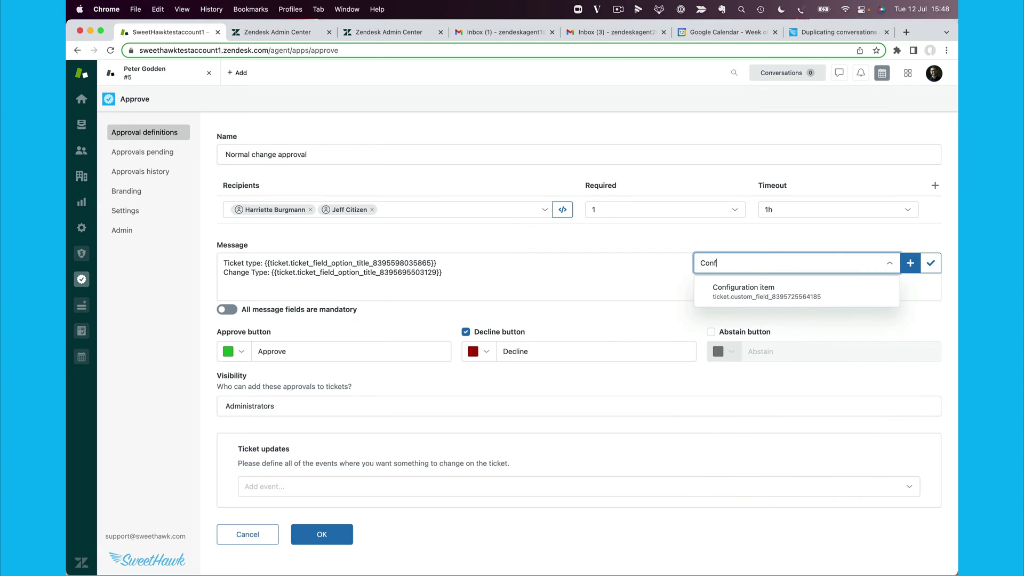
left_click(790, 291)
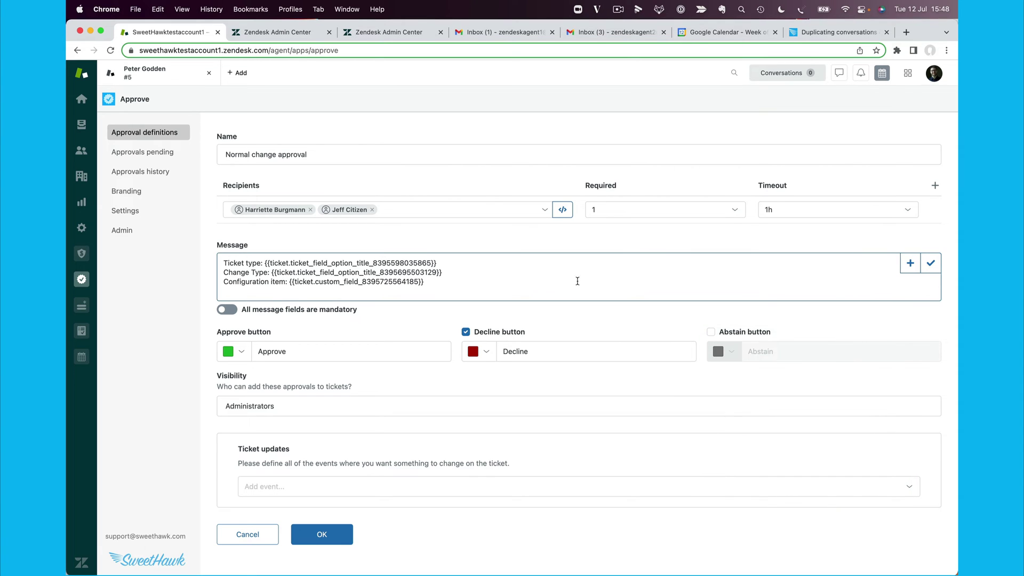
Step: Check ticket #5's fields, then append the Impact placeholder at the message end
left_click(136, 82)
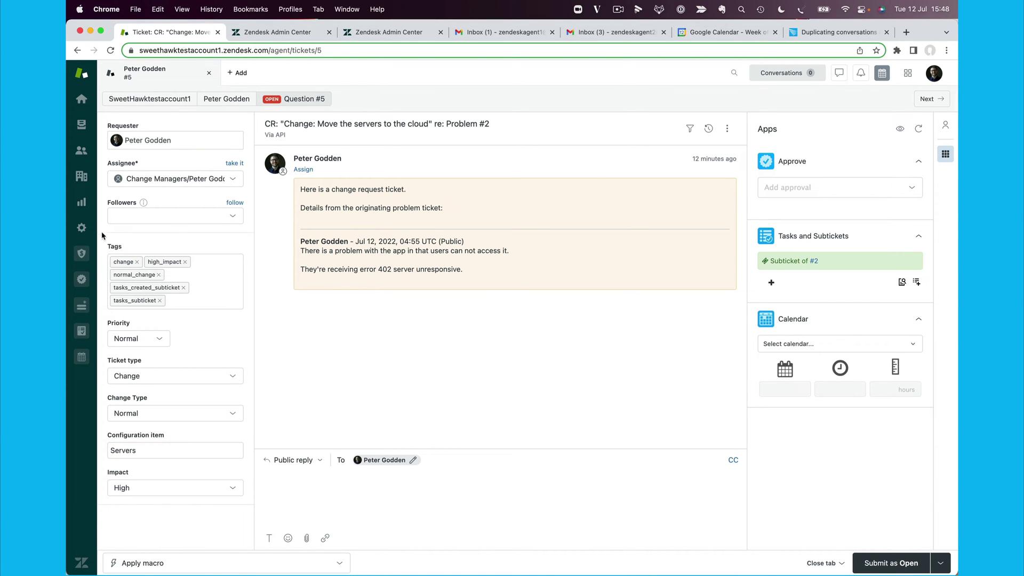
left_click(81, 279)
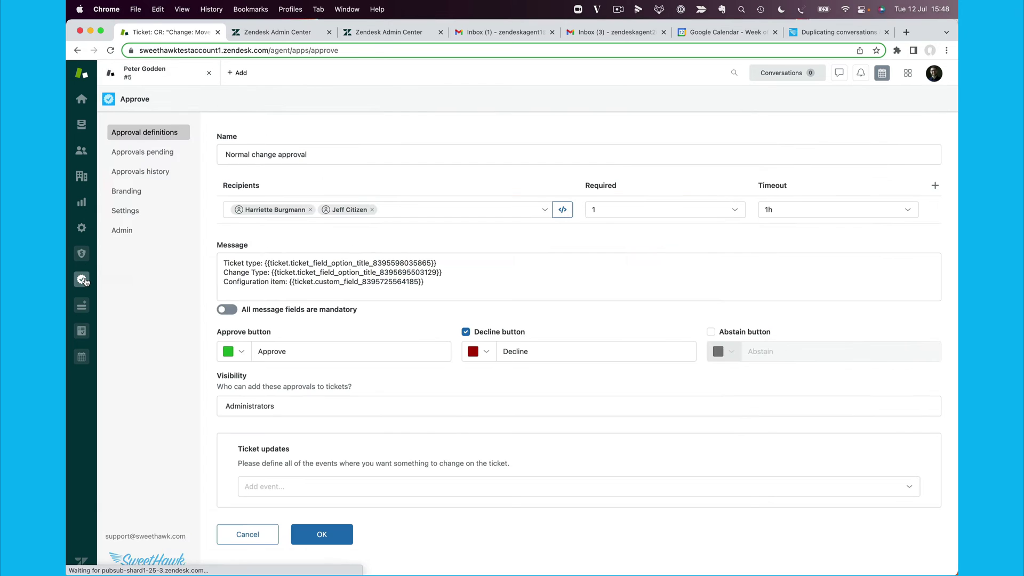
left_click(485, 276)
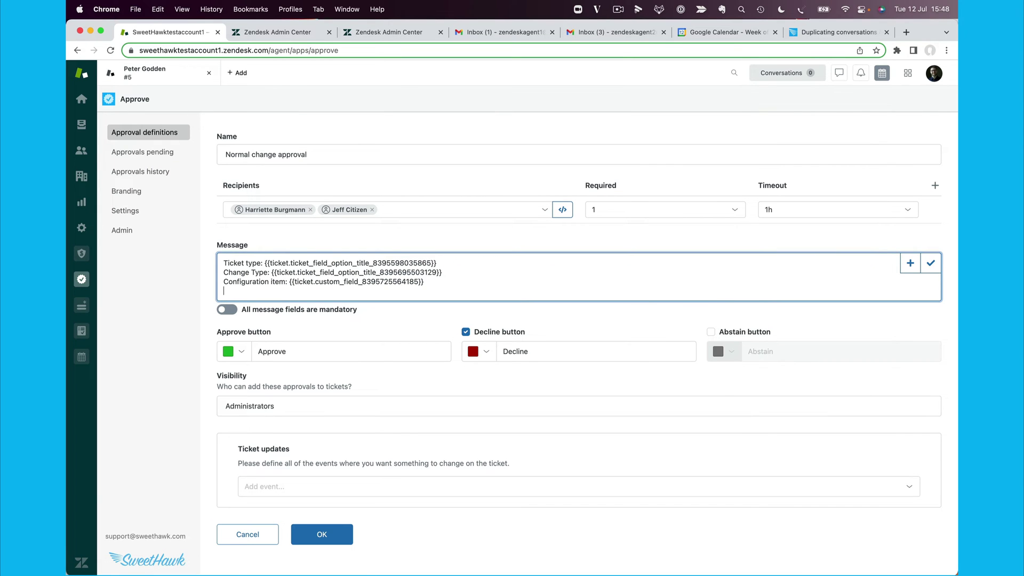
left_click(910, 262)
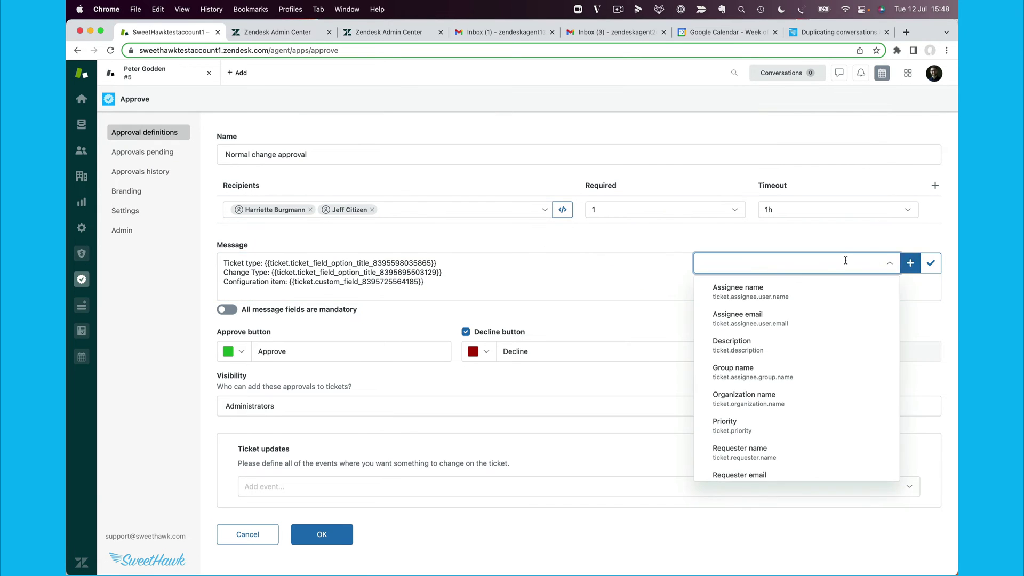
type("impac")
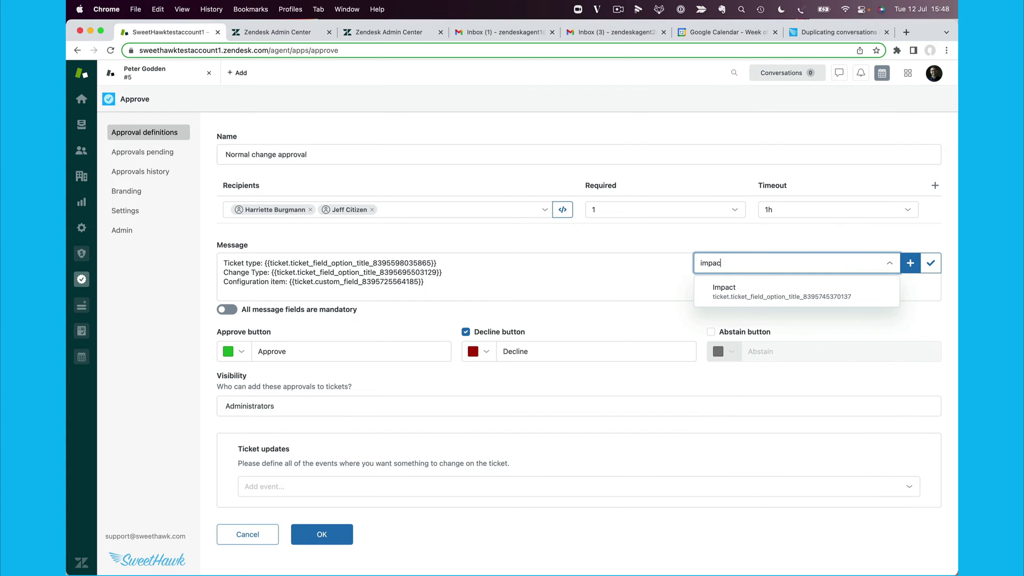
left_click(772, 297)
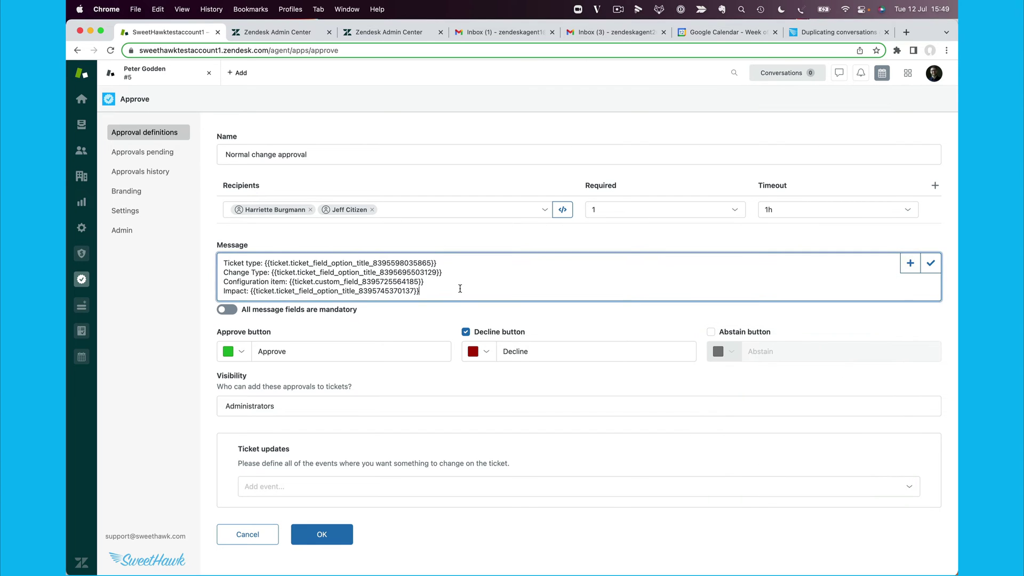
key("Return")
key("Return")
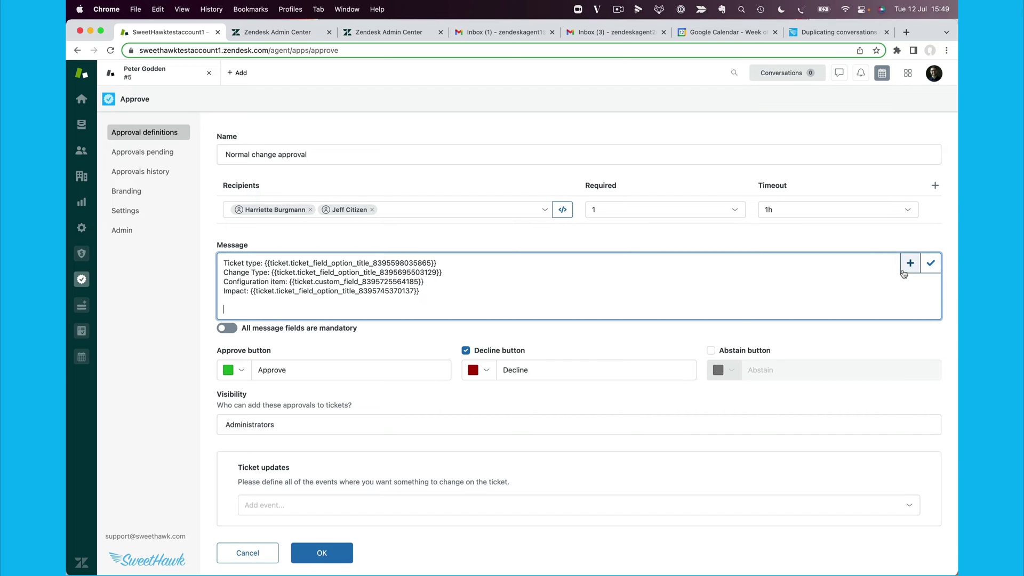
left_click(910, 263)
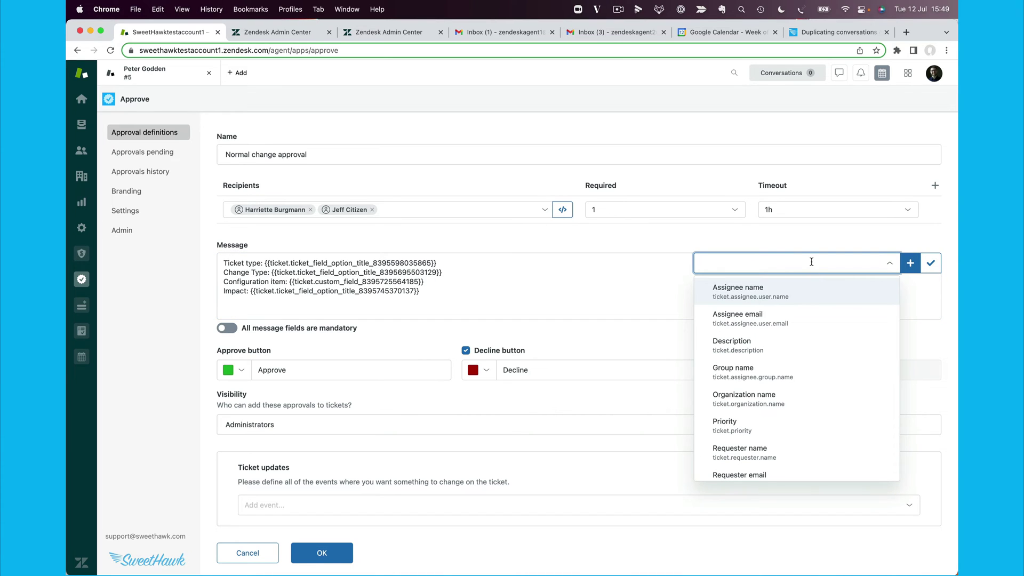
left_click(149, 80)
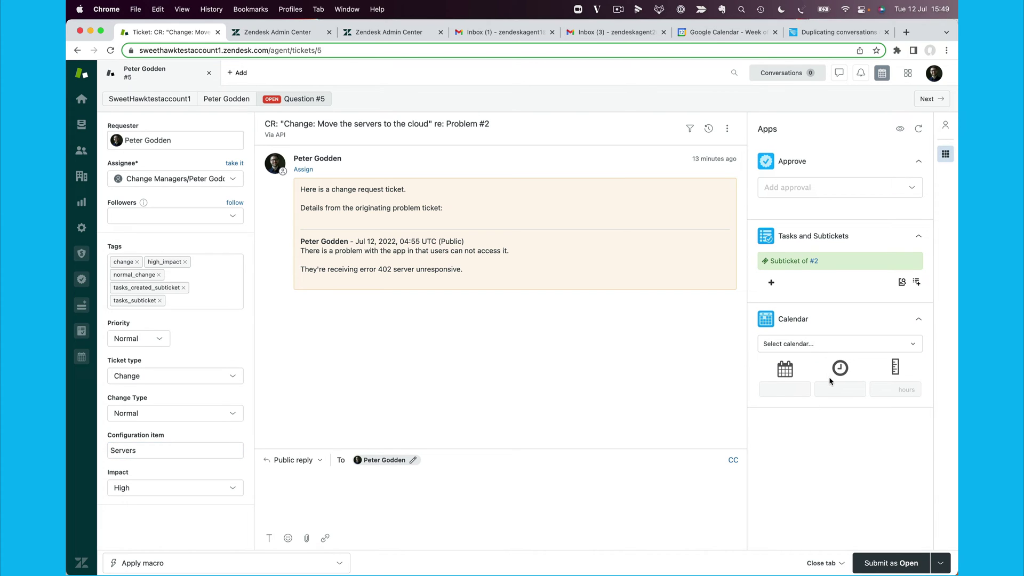
left_click(362, 472)
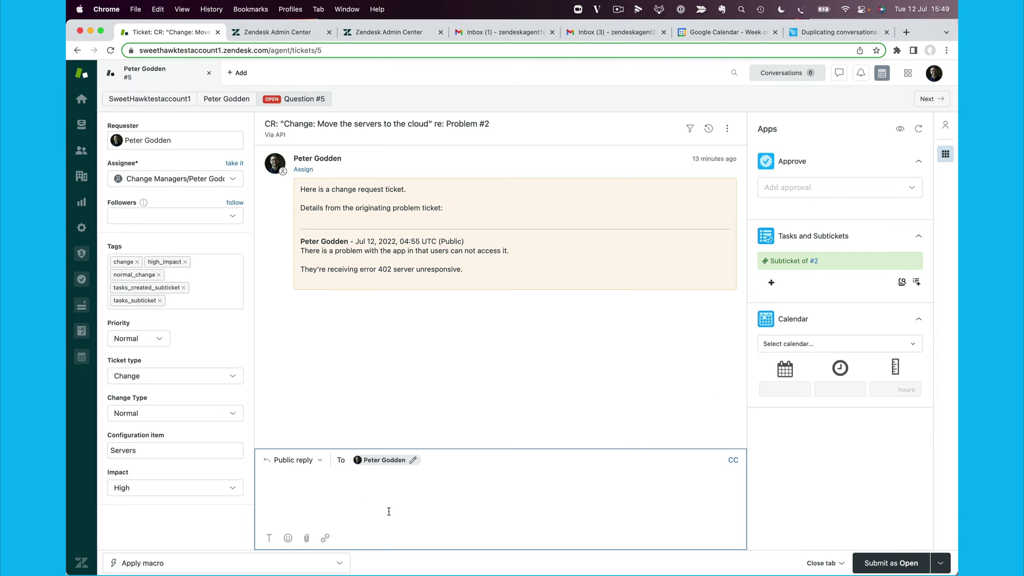
left_click(422, 287)
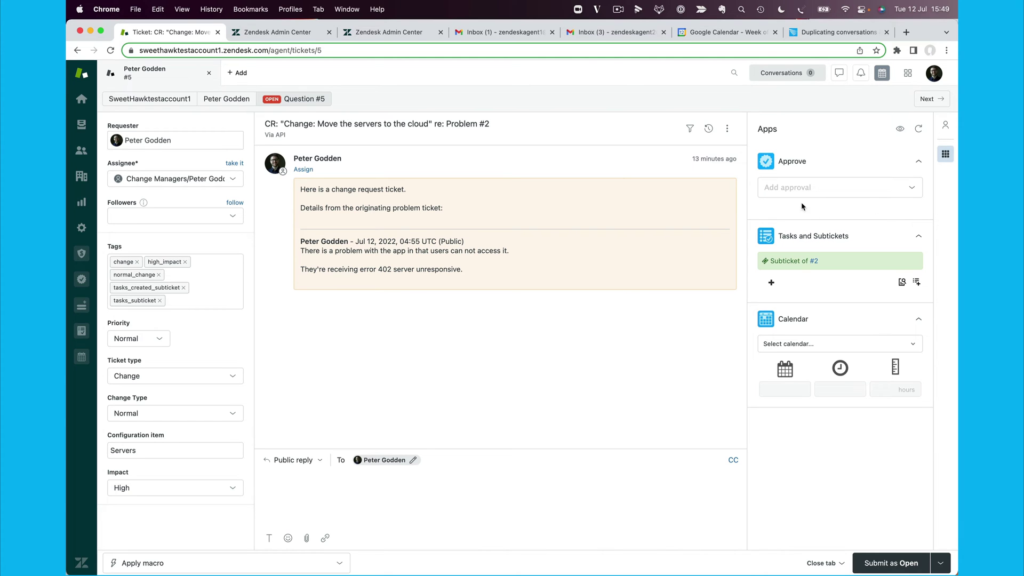
left_click(83, 281)
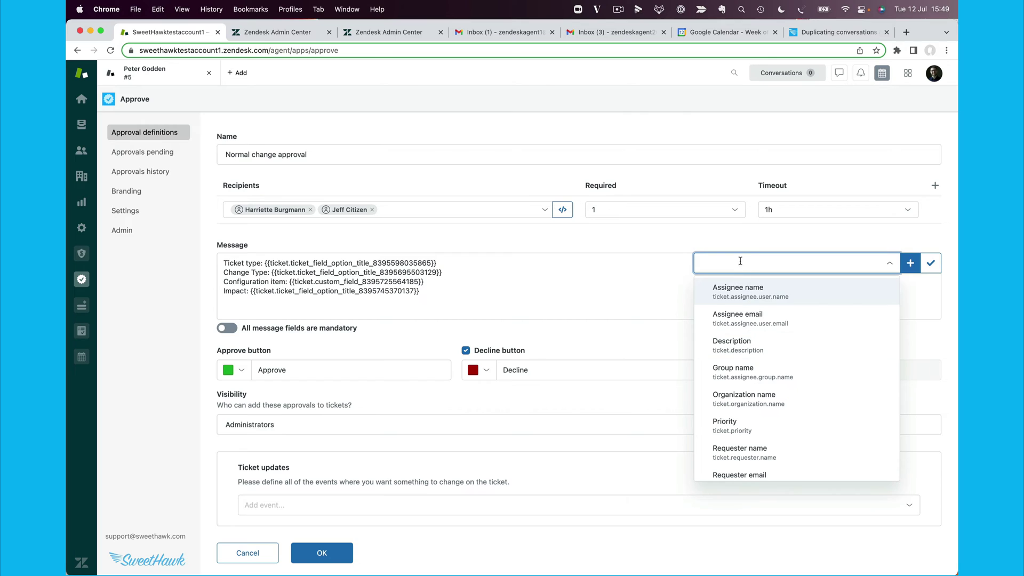
Step: Insert the Calendar event time and Calendar event date placeholders into the approval message
left_click(740, 260)
type("cal")
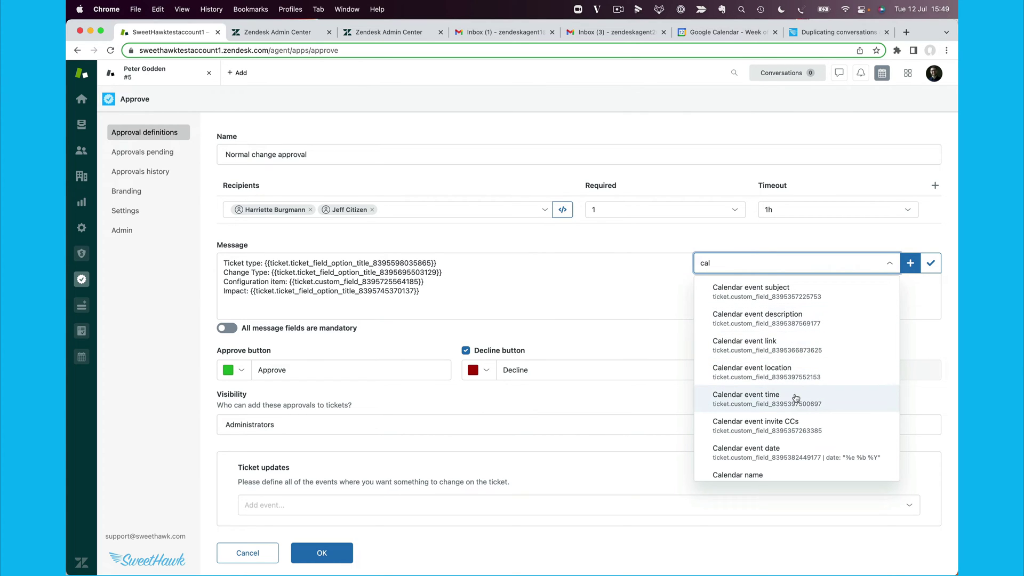
left_click(797, 398)
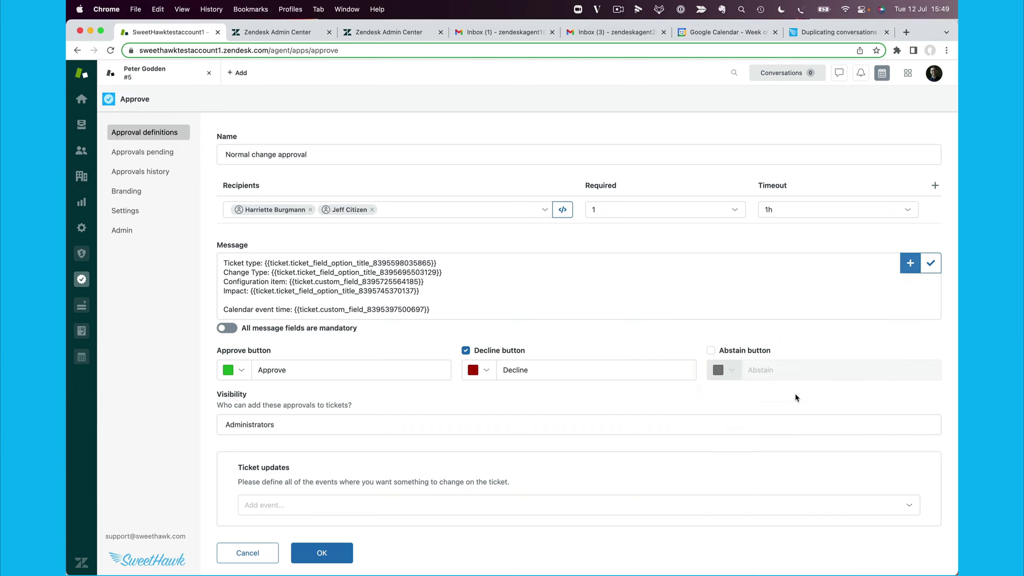
left_click(843, 272)
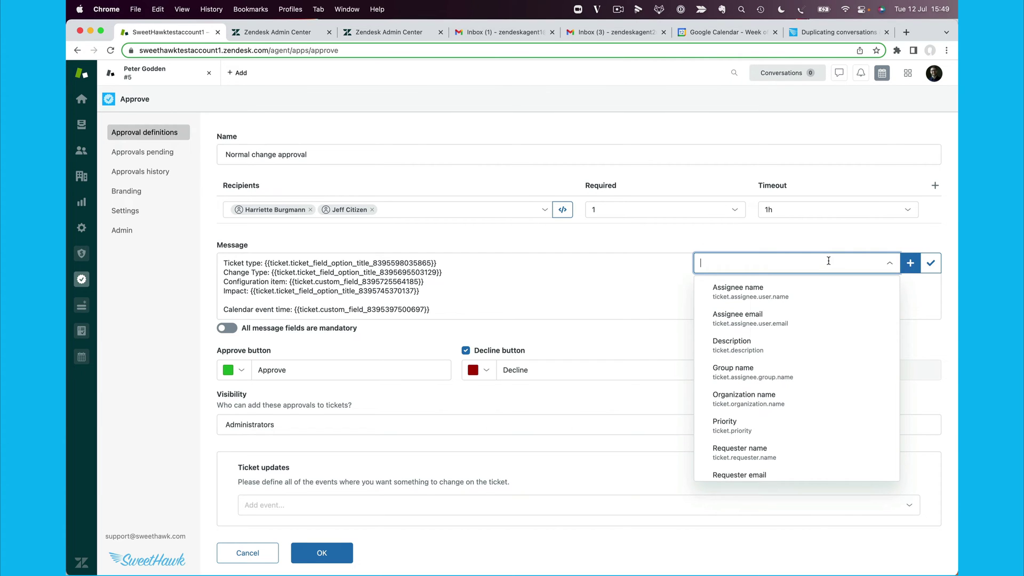
type("calend")
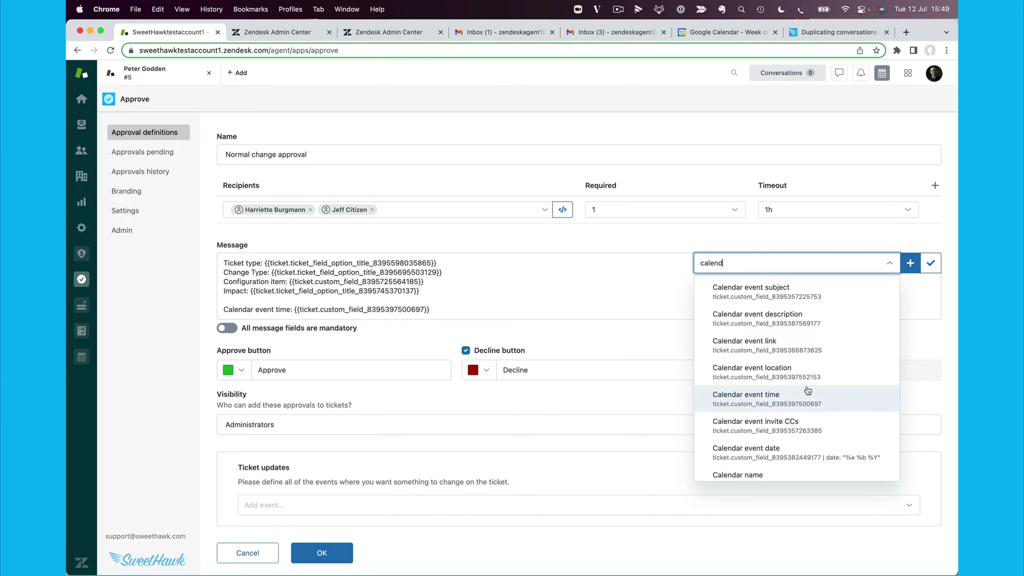
scroll(794, 348, "down", 2)
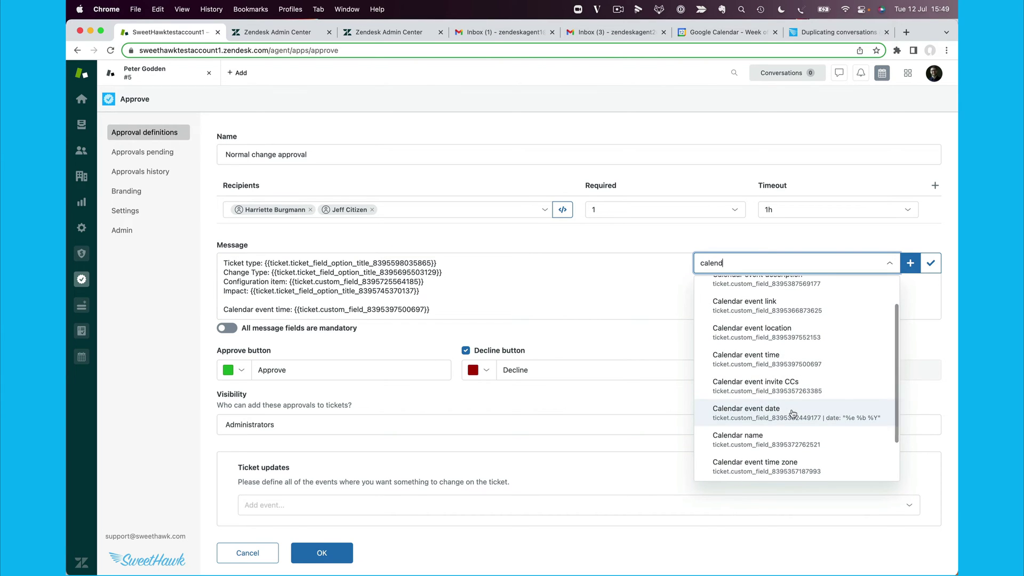
left_click(791, 413)
Step: Put Calendar event date on its own line and add the Calendar event time zone placeholder
left_click(475, 309)
left_click(429, 309)
key("Return")
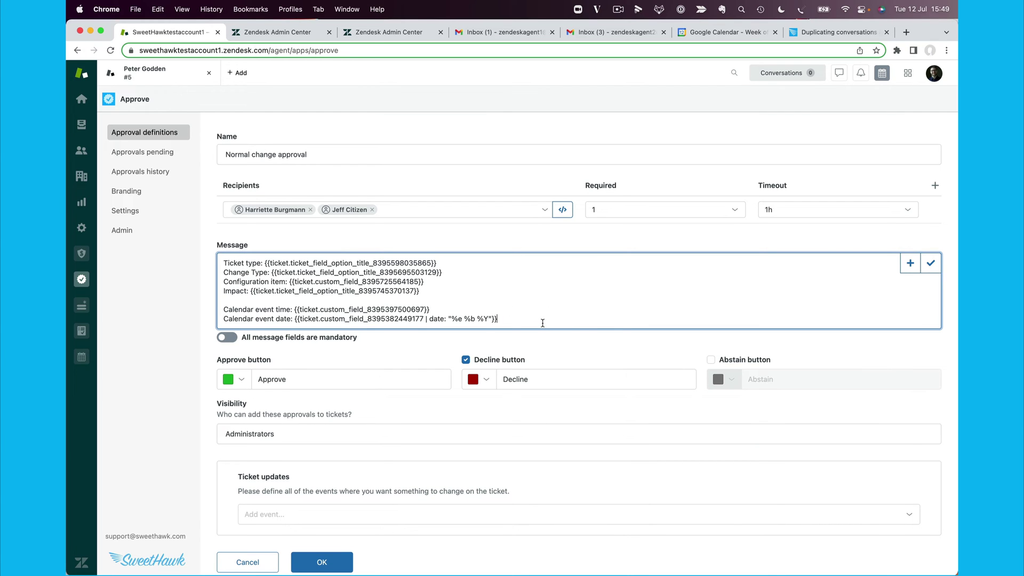
key("Return")
left_click(911, 263)
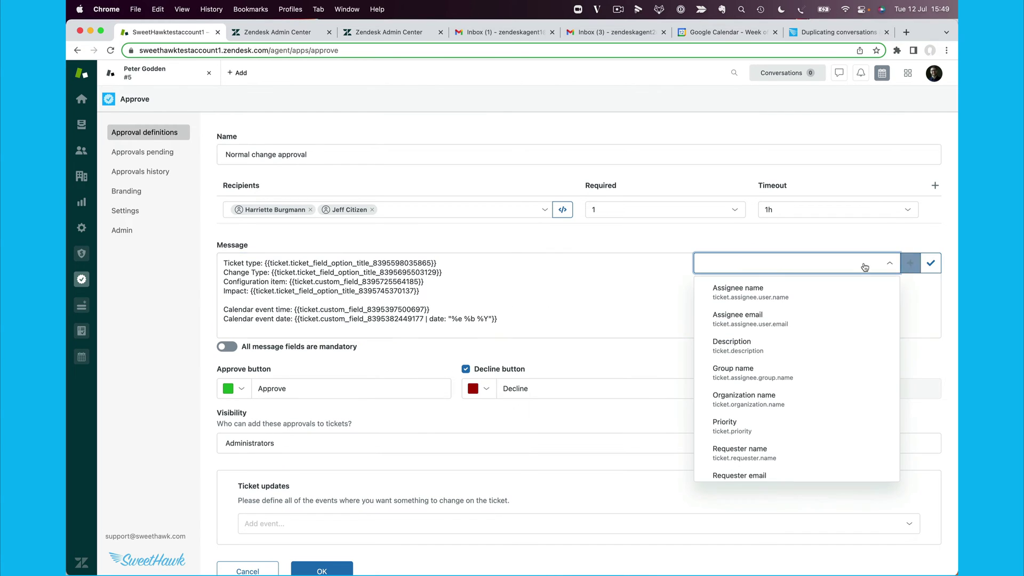
left_click(832, 263)
type("tim")
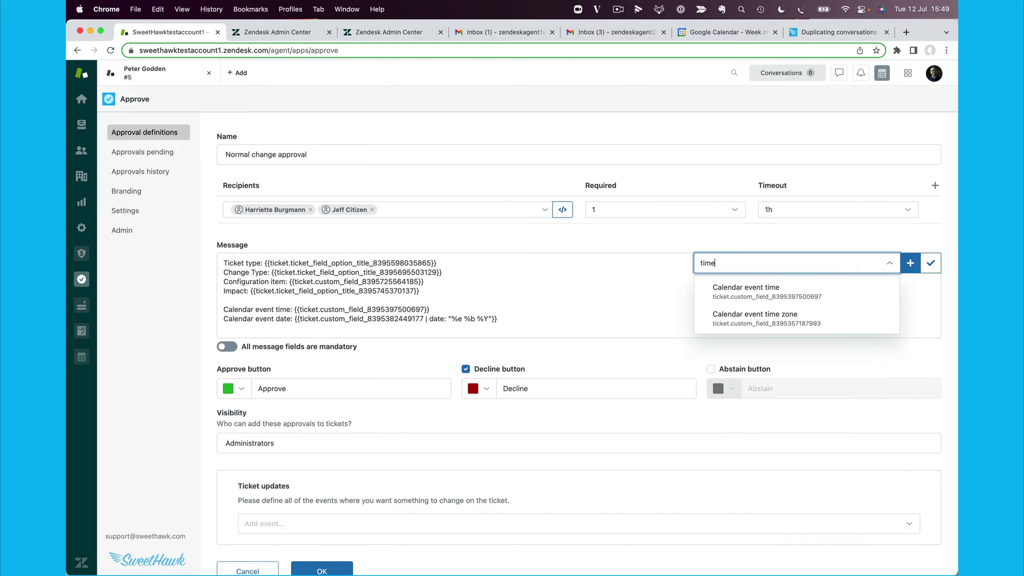
type("e")
left_click(811, 310)
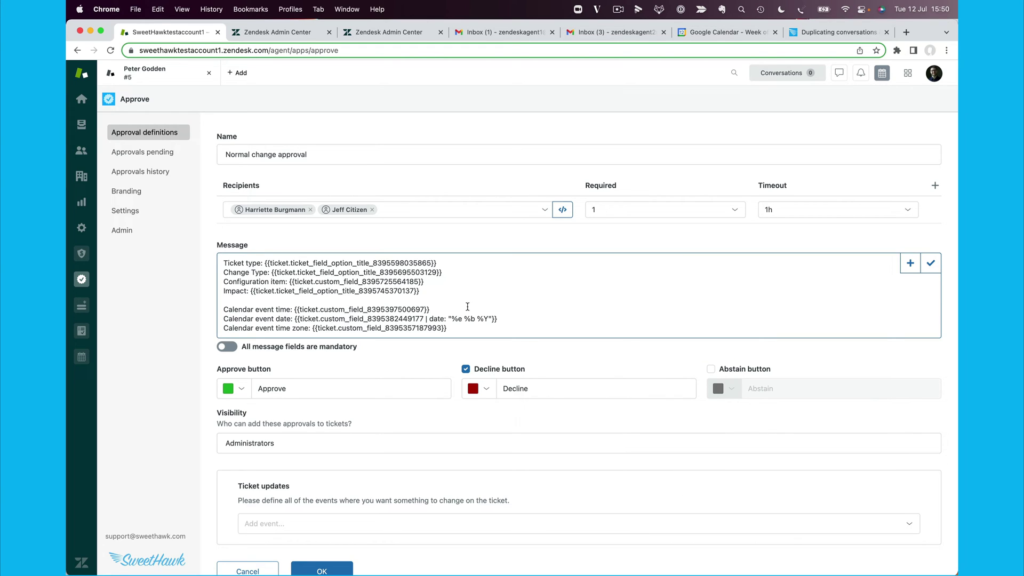
Step: Add a new line above the calendar lines and insert the Calendar name placeholder
left_click(427, 300)
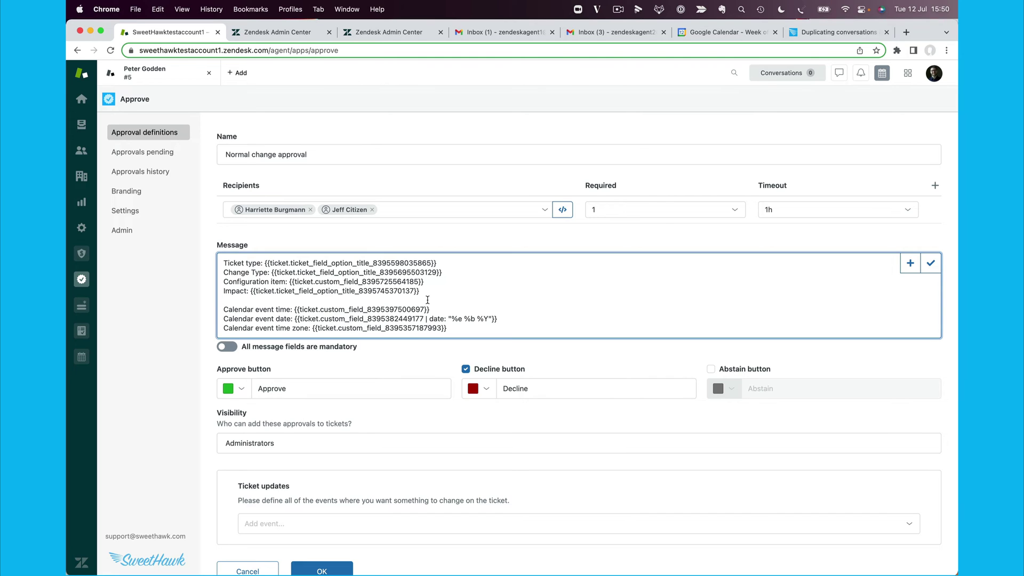
key("Return")
left_click(910, 263)
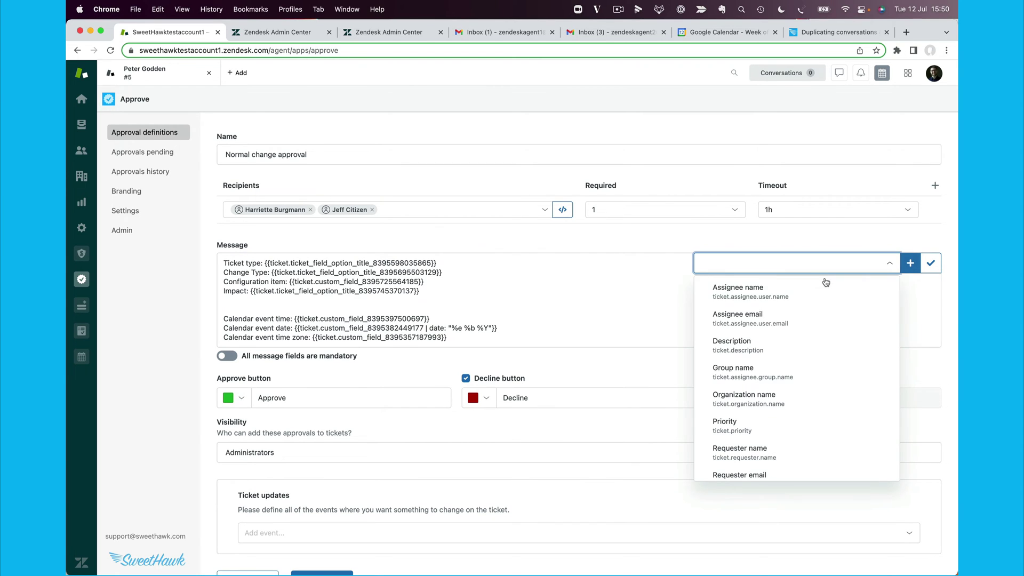
left_click(809, 263)
type("calendar")
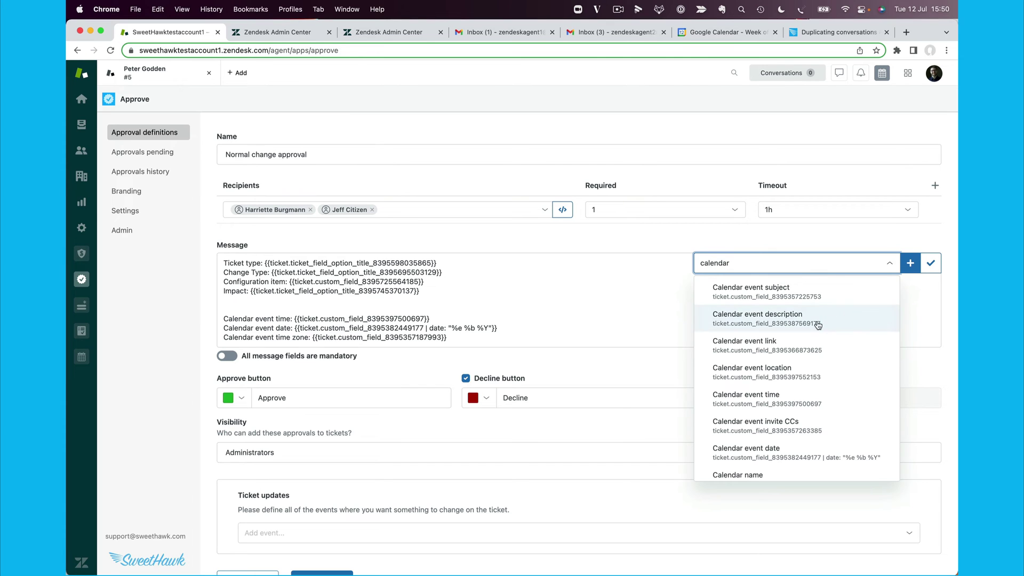
scroll(795, 454, "down", 1)
scroll(795, 454, "down", 1)
left_click(782, 449)
Step: Finish editing the approval message text in the Normal change approval definition
scroll(464, 321, "down", 2)
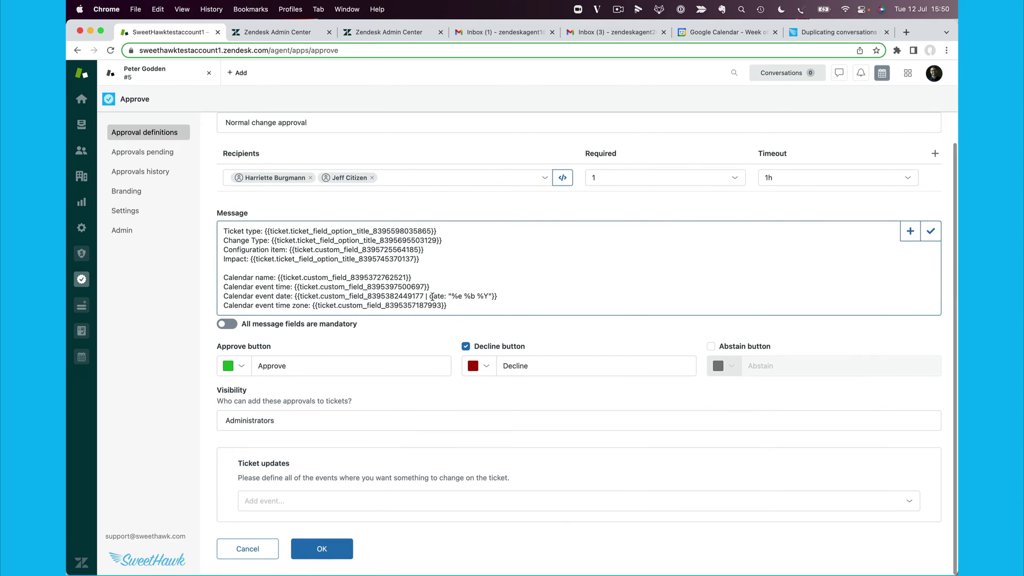
left_click(361, 535)
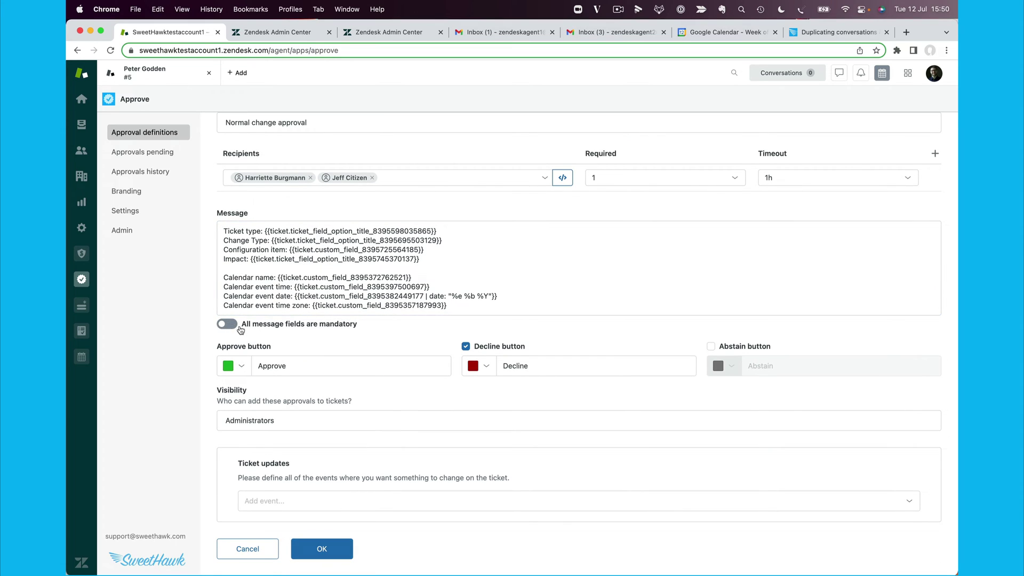
left_click(268, 233)
left_click(230, 325)
left_click(241, 397)
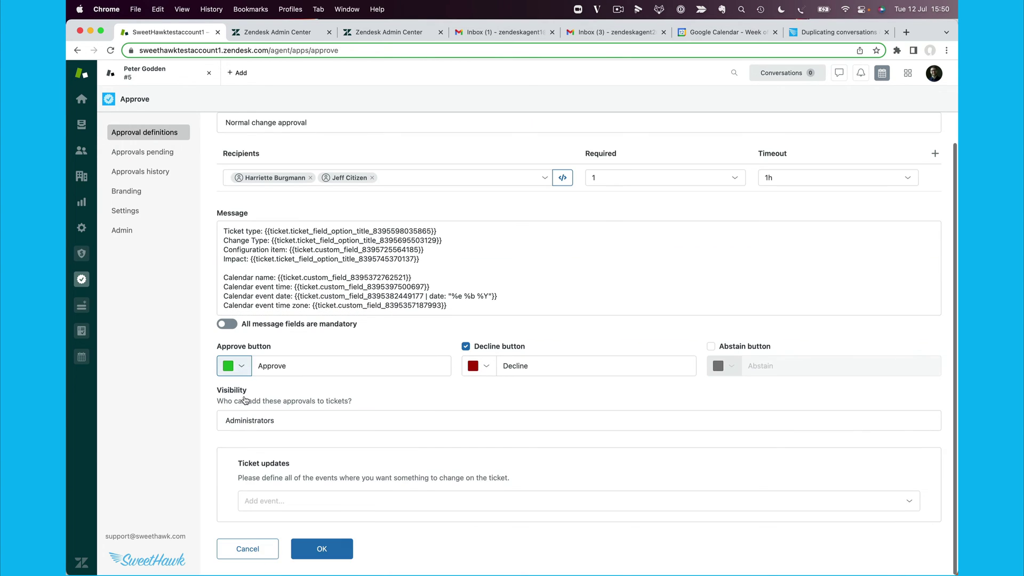
left_click(297, 445)
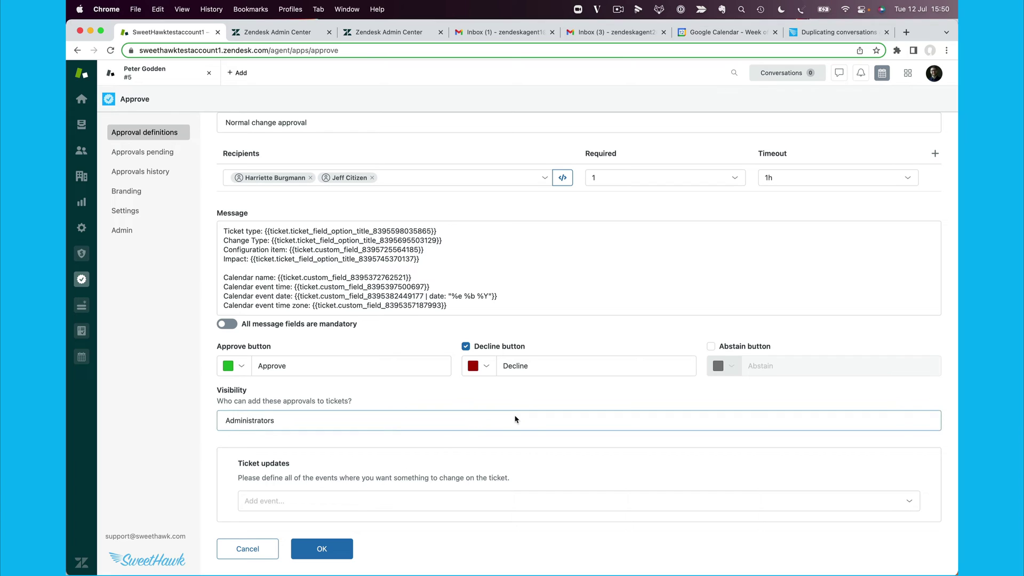
Step: Keep the approval button label as Approve and save the approval definition
left_click(272, 366)
double_click(272, 366)
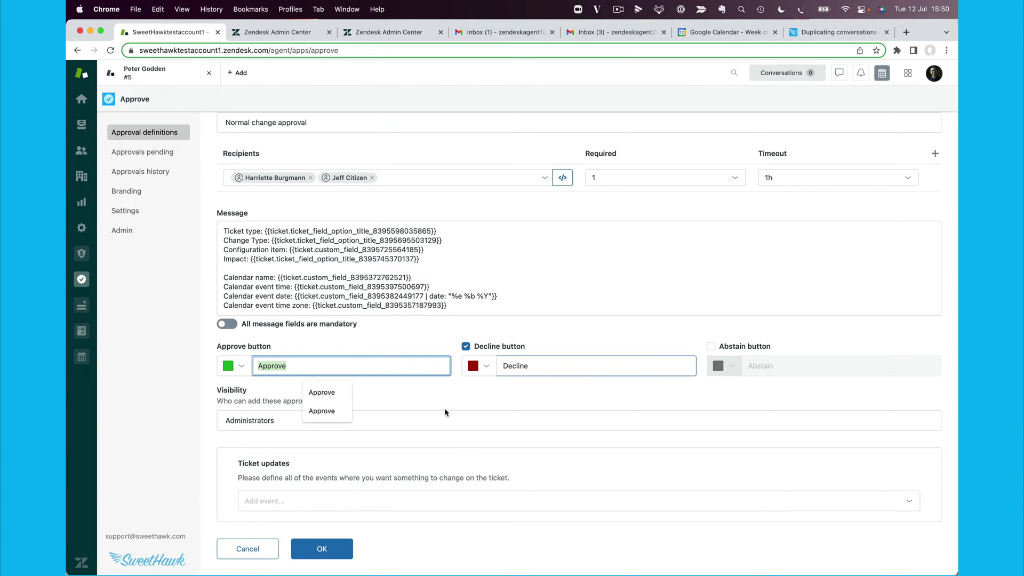
key("Right")
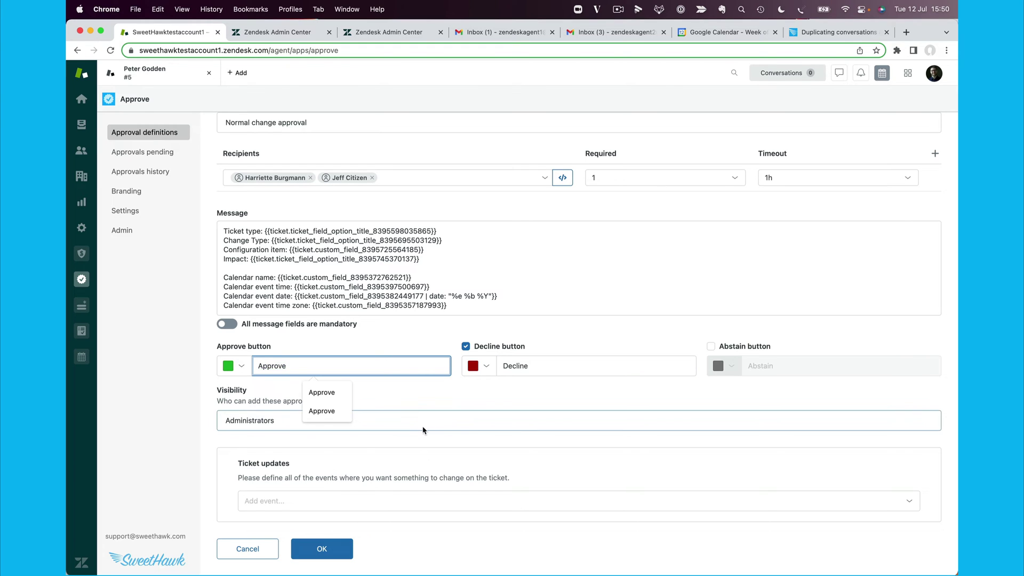
left_click(414, 400)
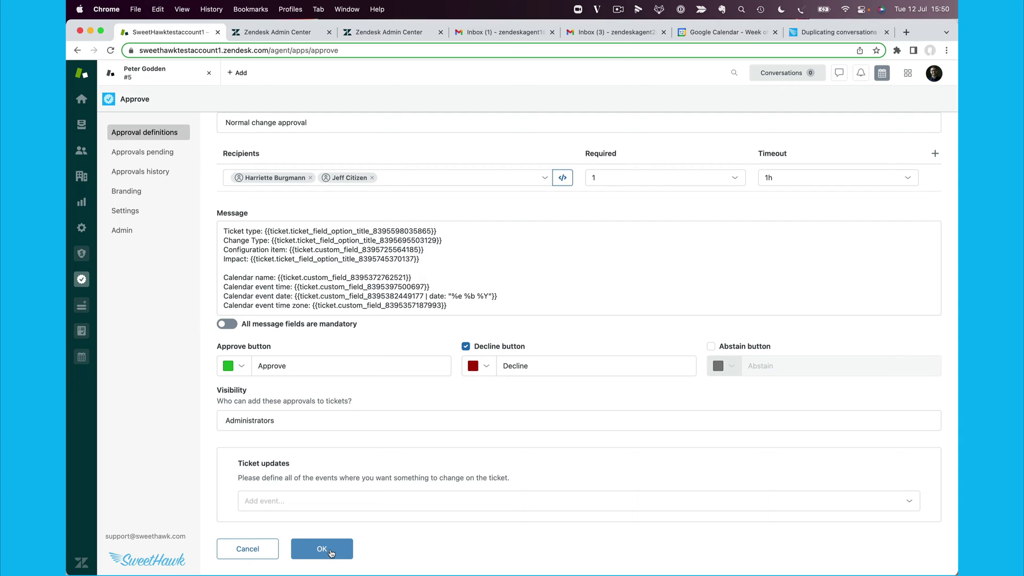
left_click(323, 550)
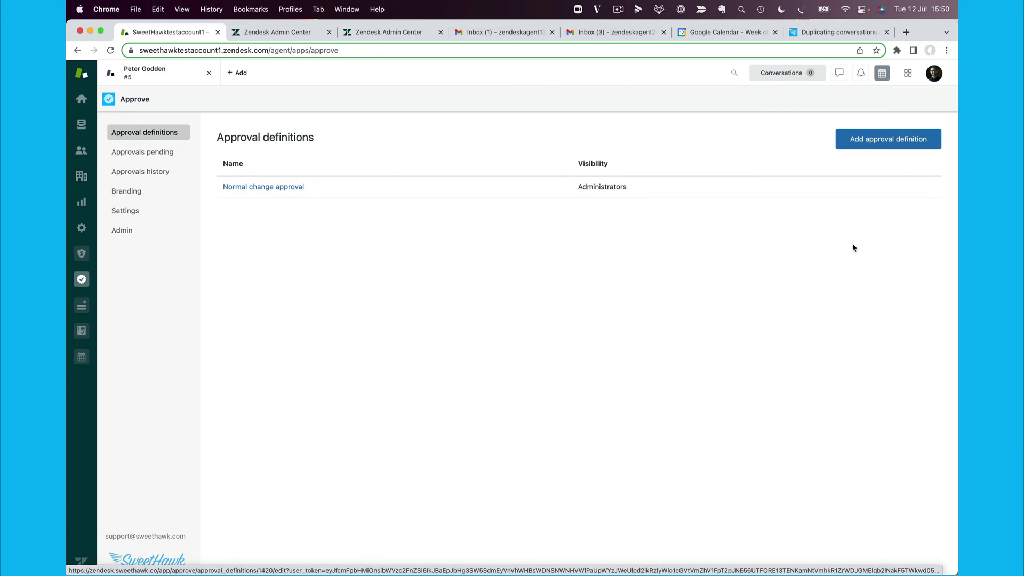
Step: Create a trigger from the Normal change approval row's options menu
left_click(933, 187)
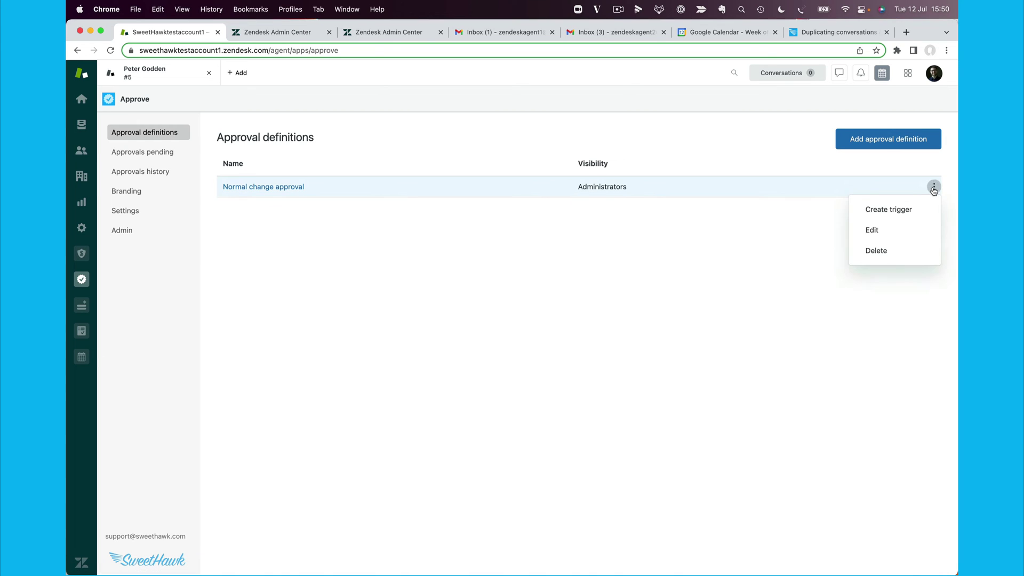
left_click(900, 211)
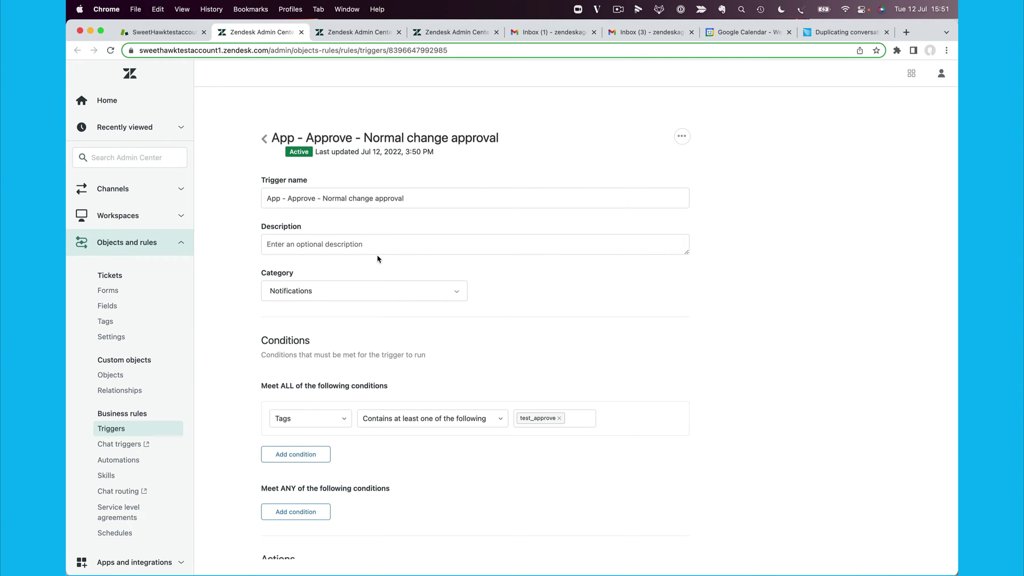
Step: Replace the test_approve tags condition with a Ticket Is Created condition
scroll(381, 261, "down", 3)
left_click(327, 326)
type("ticket")
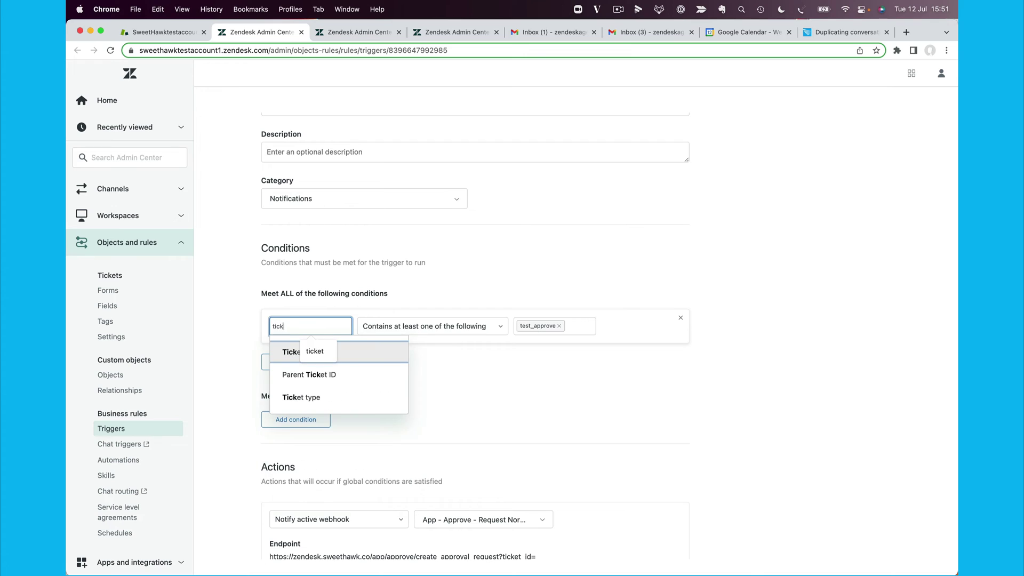
key("Return")
key("Return")
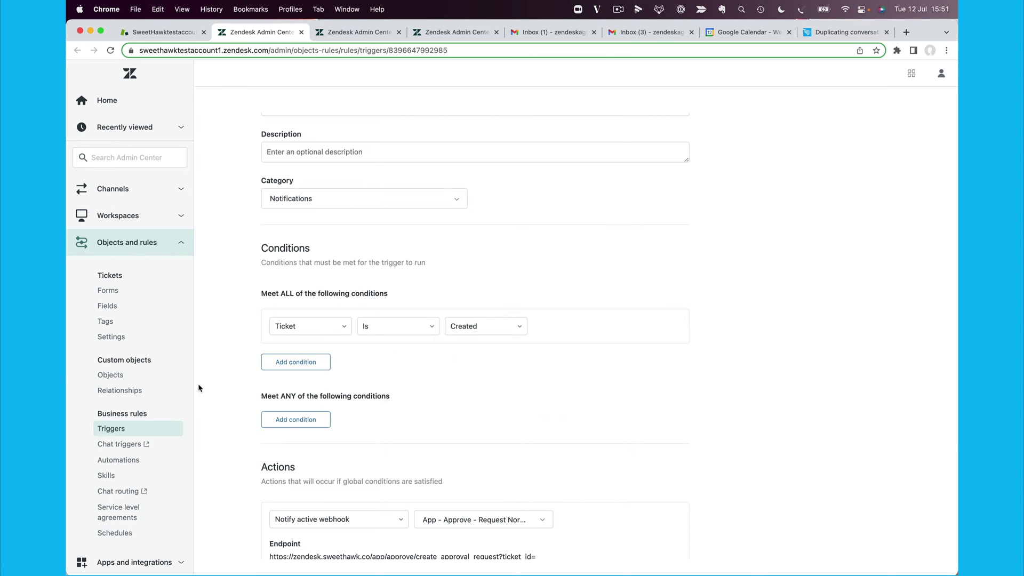
Step: Add a condition requiring Ticket type Is Change
left_click(282, 362)
type("ticket")
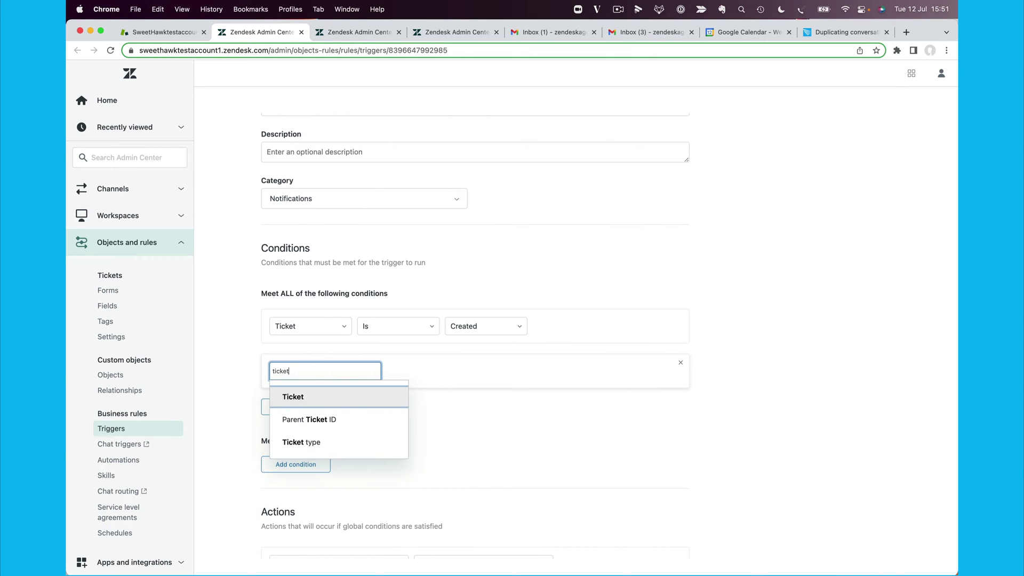
key("Return")
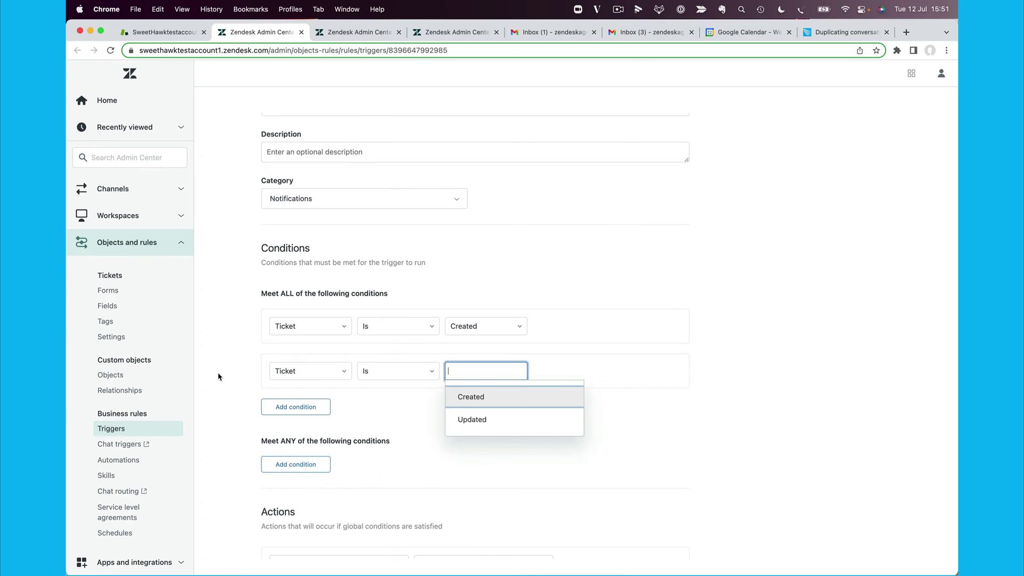
left_click(293, 371)
type("type")
left_click(308, 443)
left_click(402, 401)
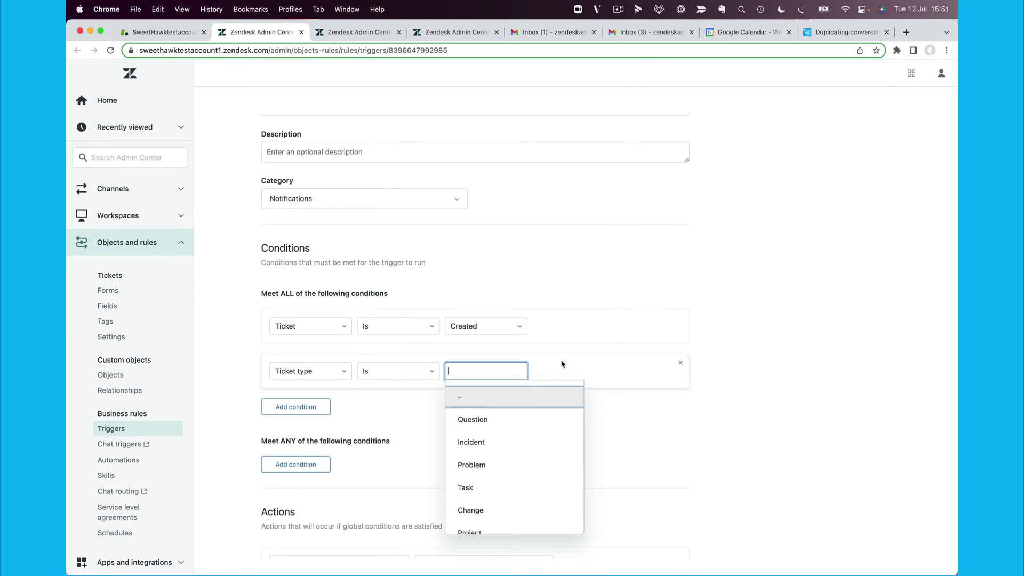
left_click(528, 511)
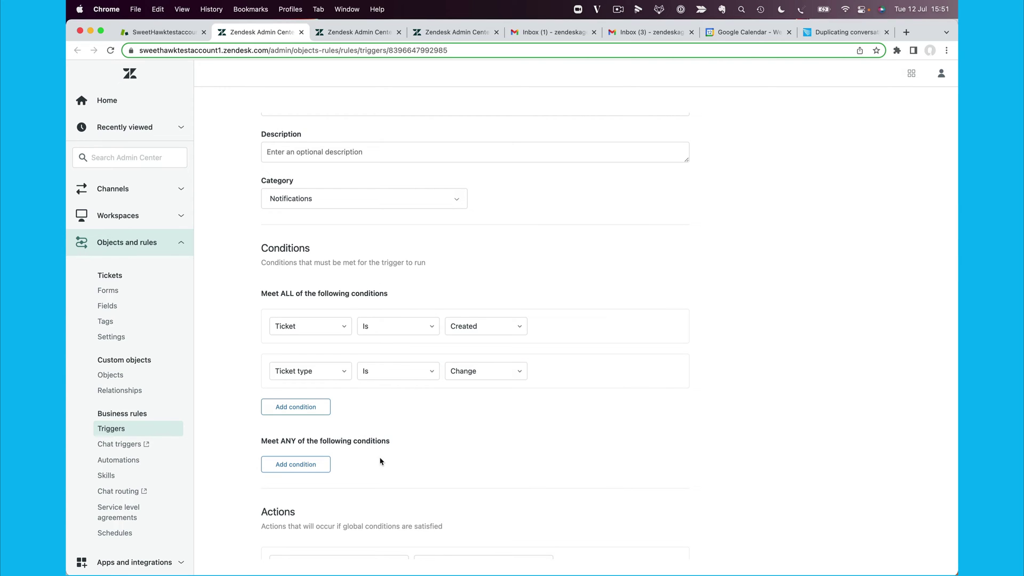
Step: Add a condition requiring Change Type Is Normal
left_click(295, 406)
type("change")
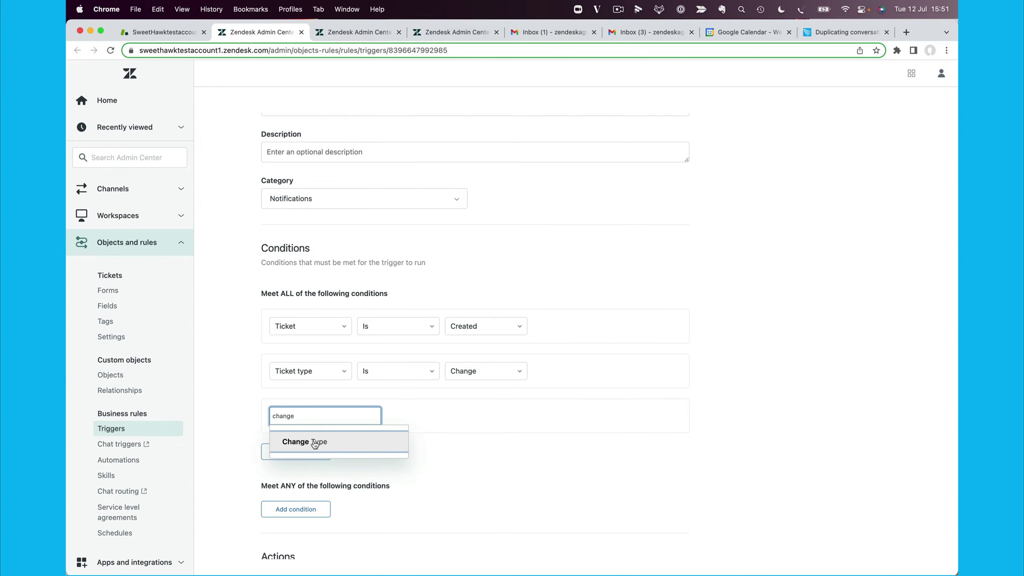
left_click(316, 443)
left_click(402, 444)
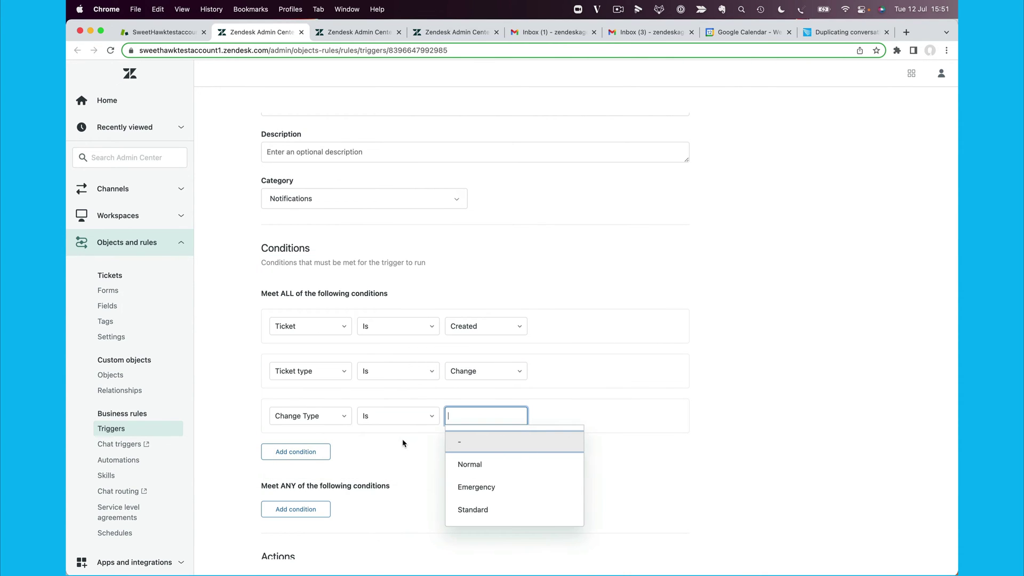
left_click(526, 463)
scroll(530, 459, "down", 5)
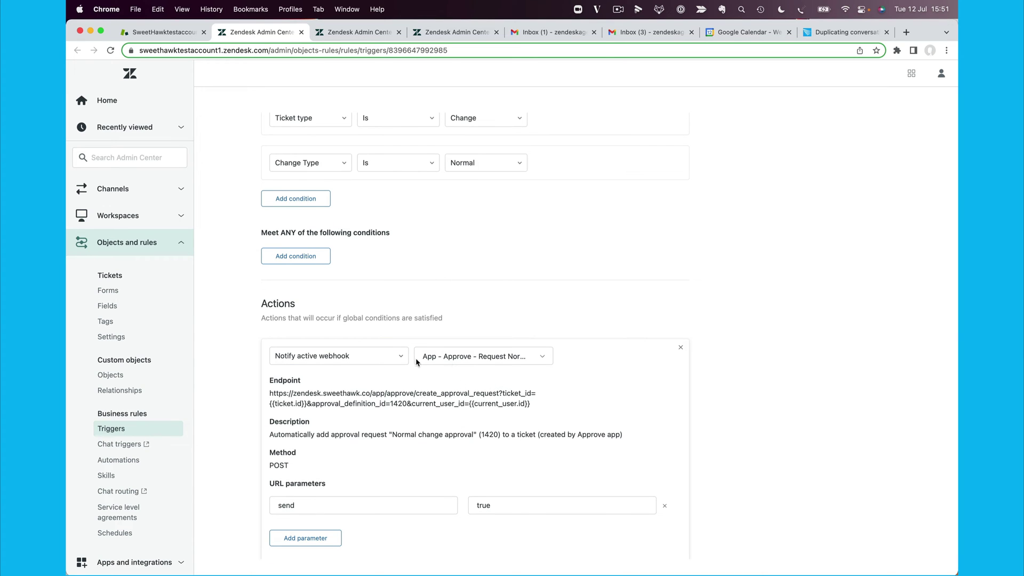
Step: Change the webhook's send parameter value from true to false
scroll(454, 380, "down", 4)
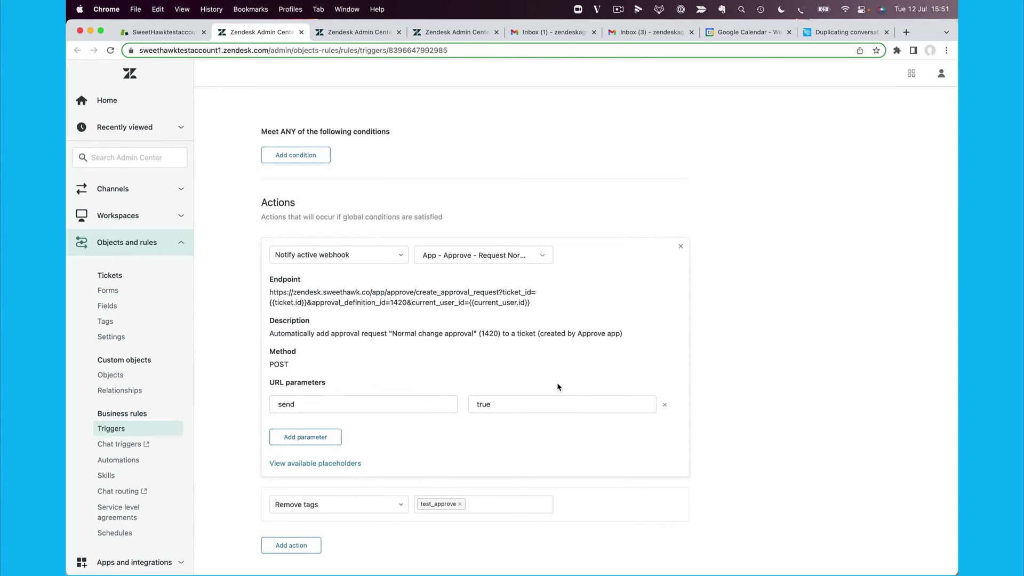
left_click(492, 399)
key("super+a")
type("false")
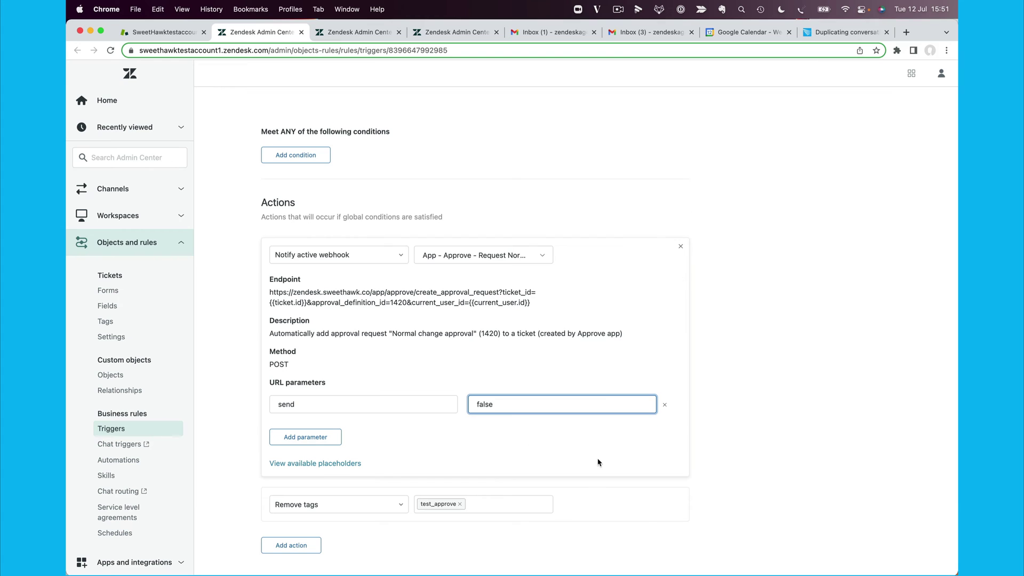
Step: Delete the duplicate Remove tags action and save the trigger
scroll(599, 462, "up", 3)
scroll(599, 462, "down", 5)
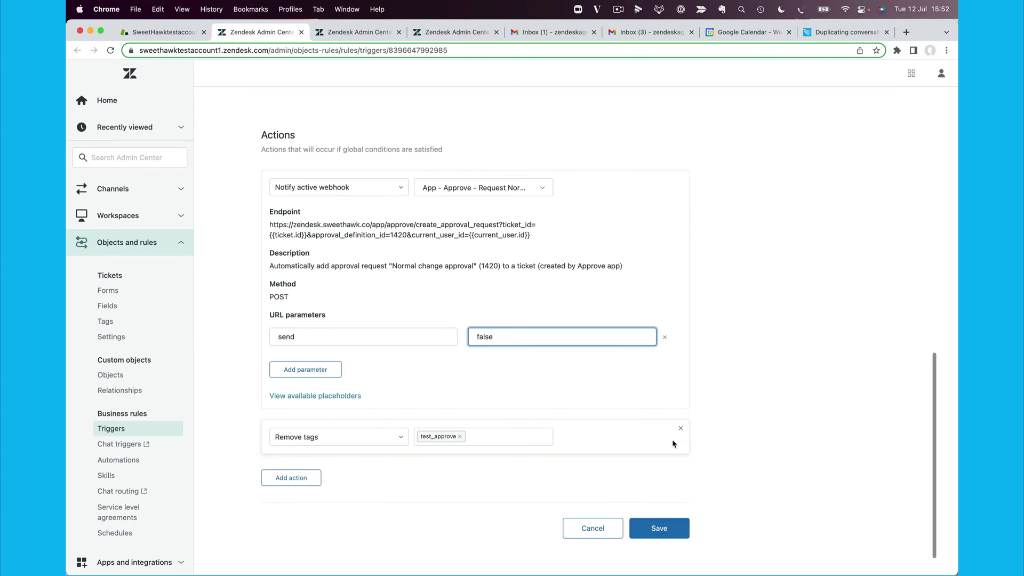
left_click(680, 430)
left_click(659, 529)
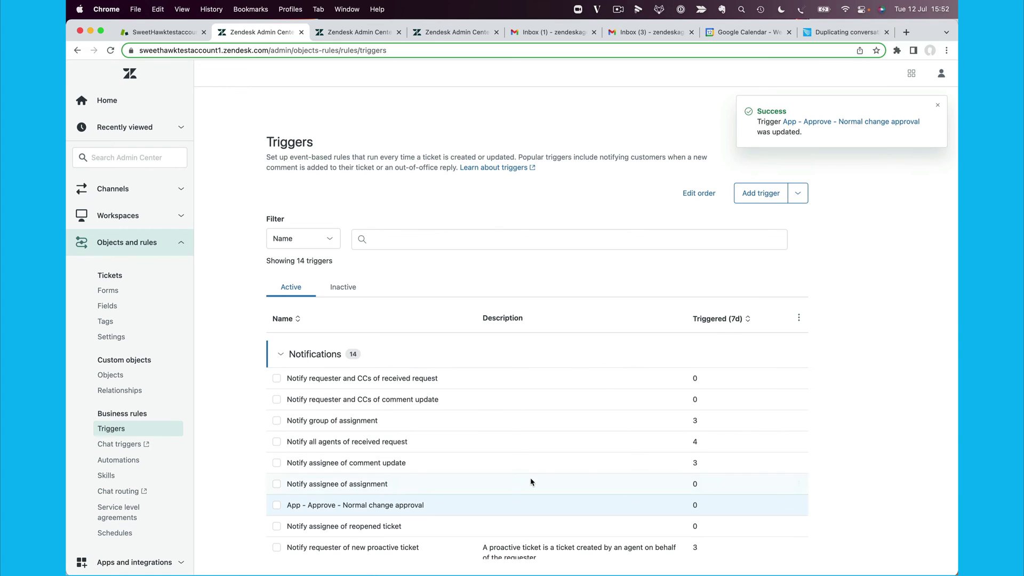
Step: Go from change ticket #5 to its parent problem ticket #2
scroll(530, 480, "down", 4)
left_click(160, 32)
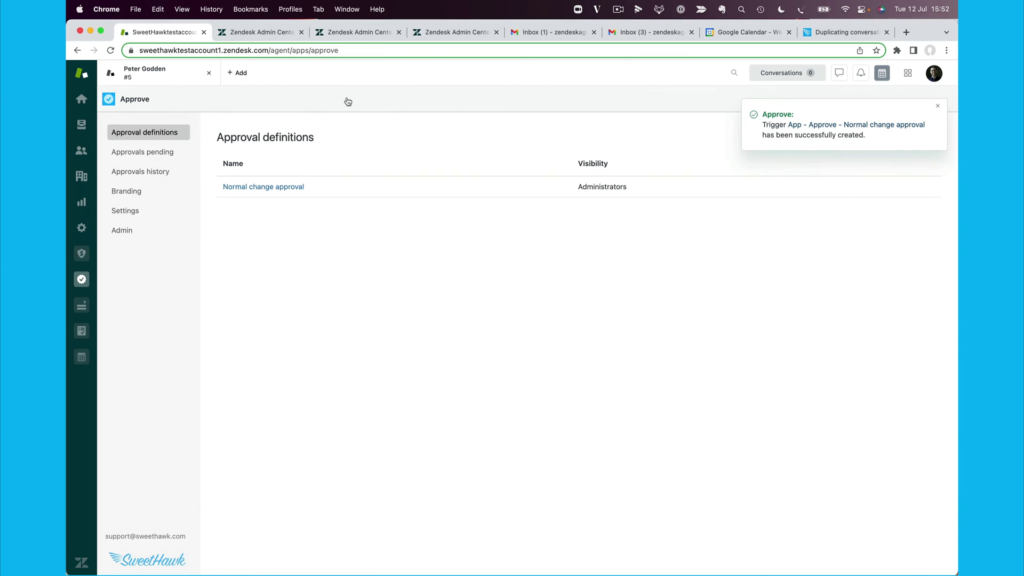
left_click(144, 73)
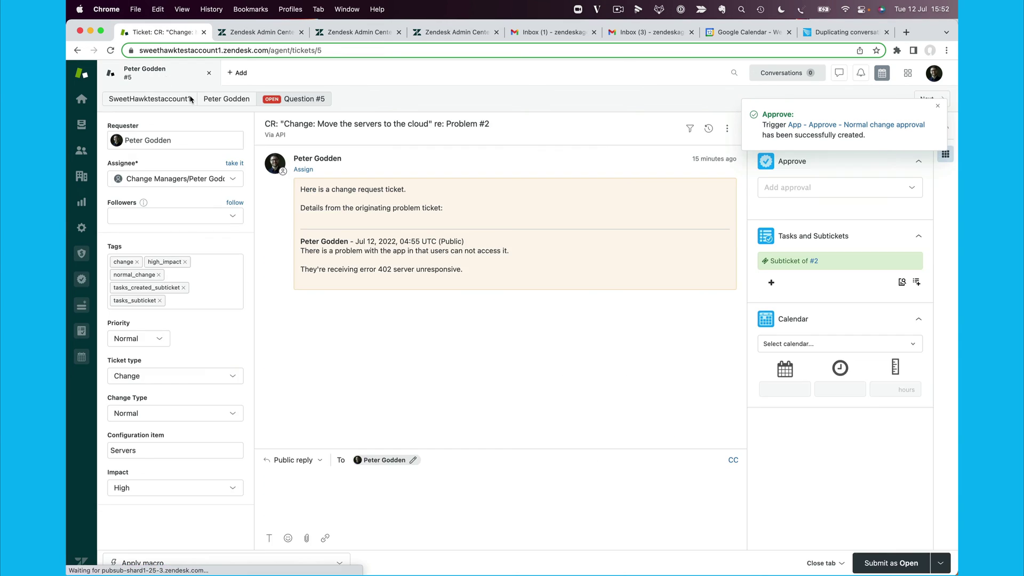
left_click(815, 261)
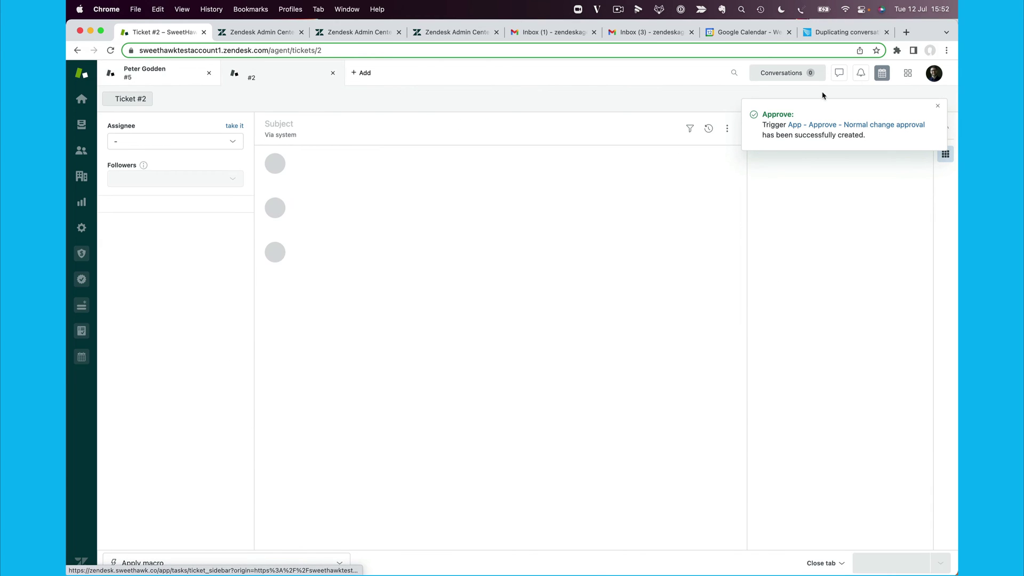
left_click(940, 110)
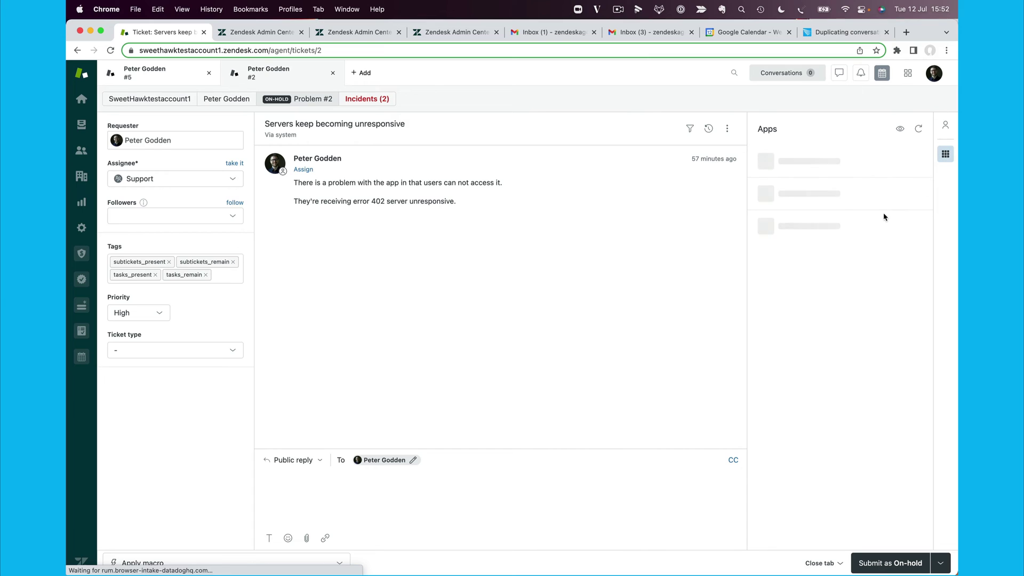
Step: Add task 'Change: Do that other thing for the servers' and convert it with Remote change request
left_click(820, 322)
type("Change: Do that ot")
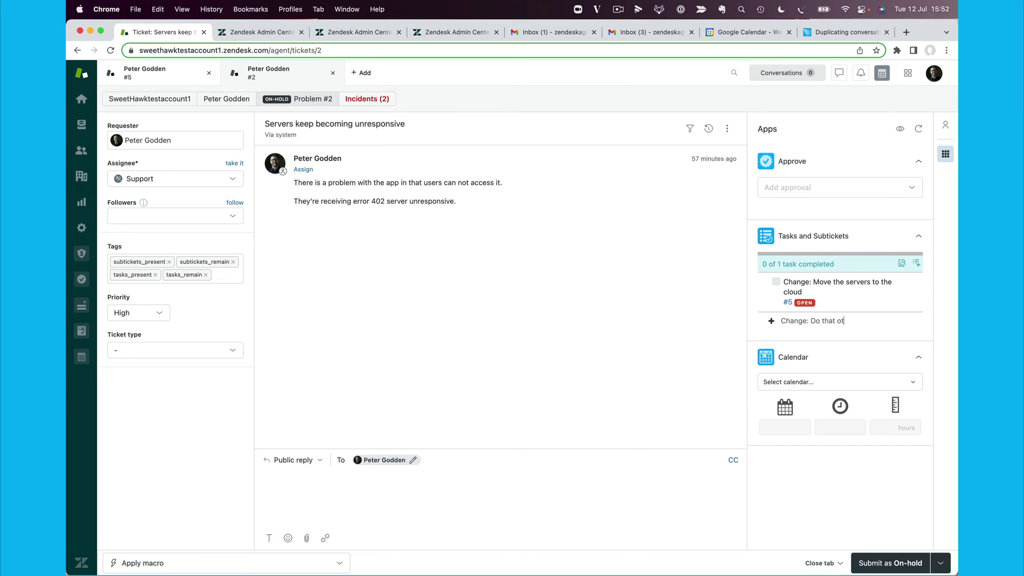
type("her thing for the server")
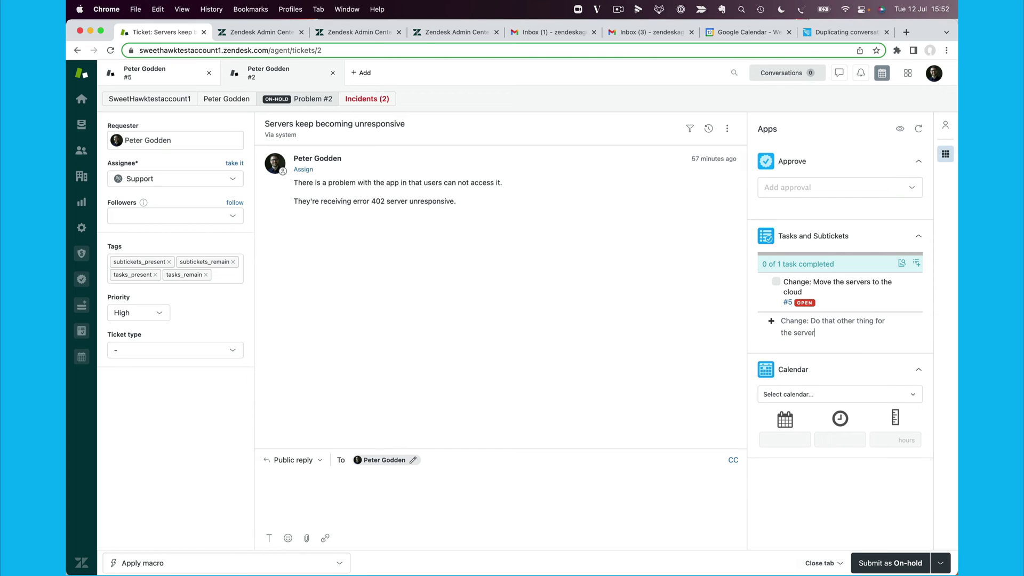
type("s")
key("Return")
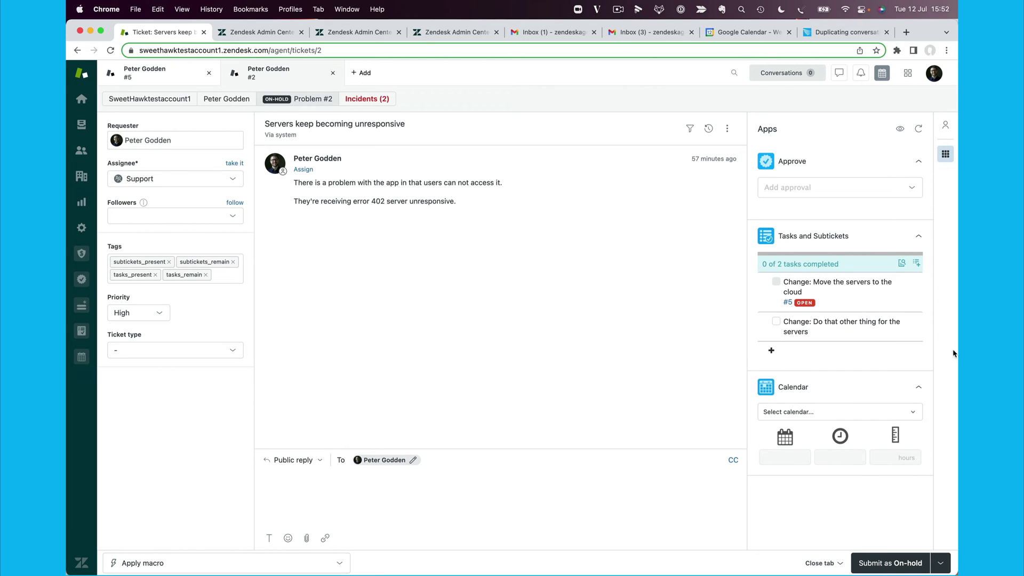
left_click(914, 321)
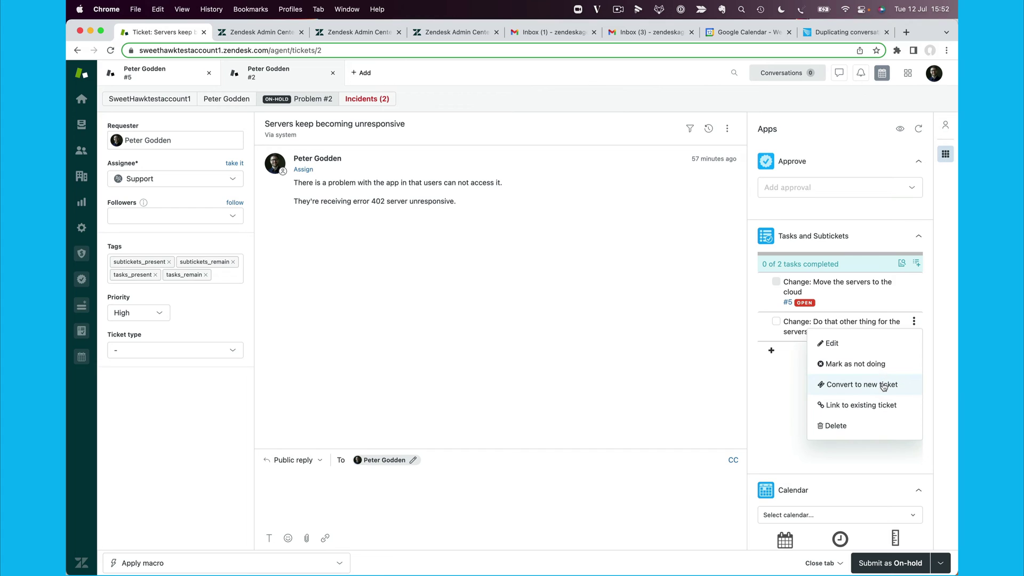
left_click(884, 385)
left_click(412, 235)
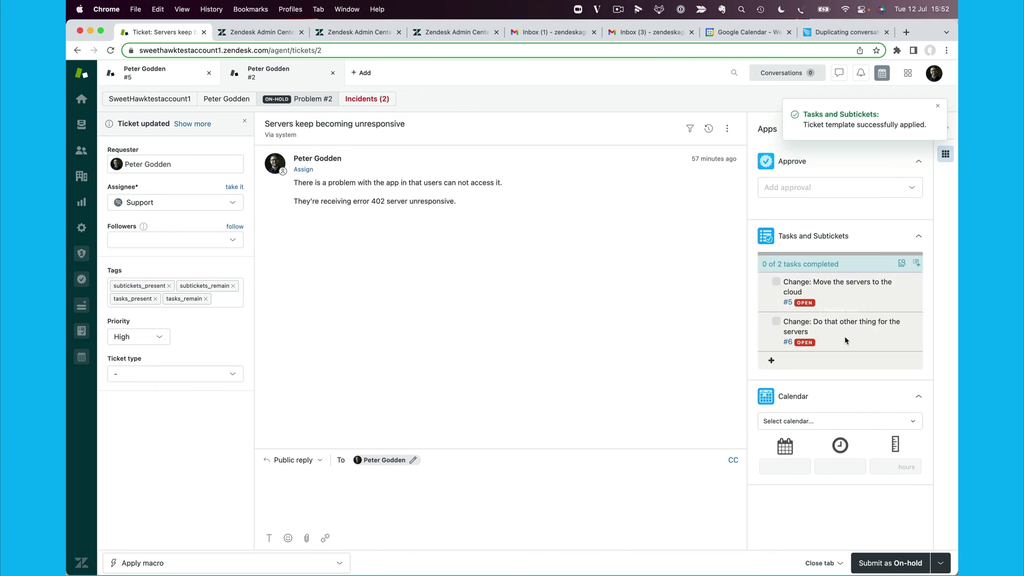
Step: Open ticket #6, set its Change Type to Normal, then open Field Conditions settings
left_click(788, 343)
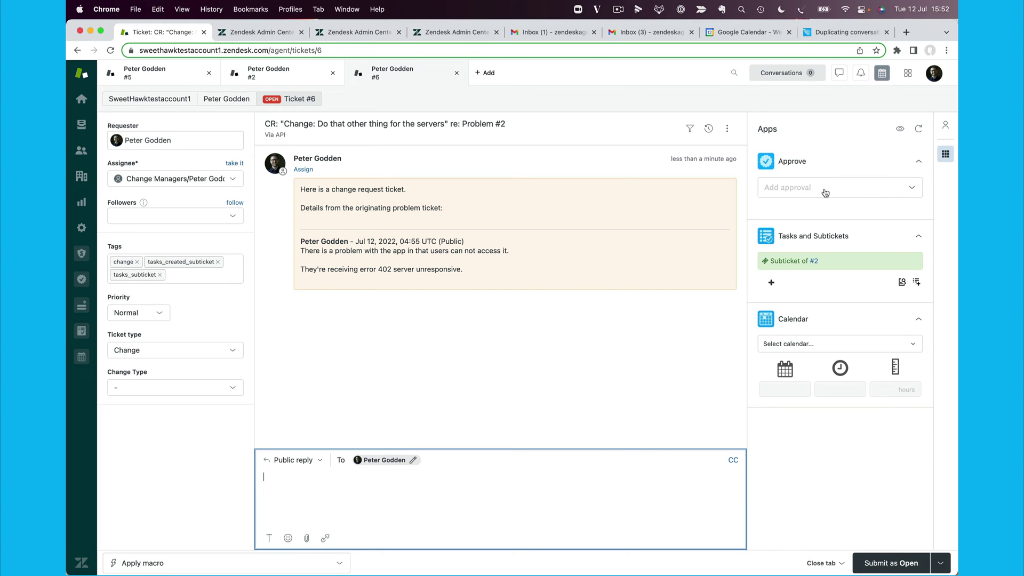
left_click(194, 388)
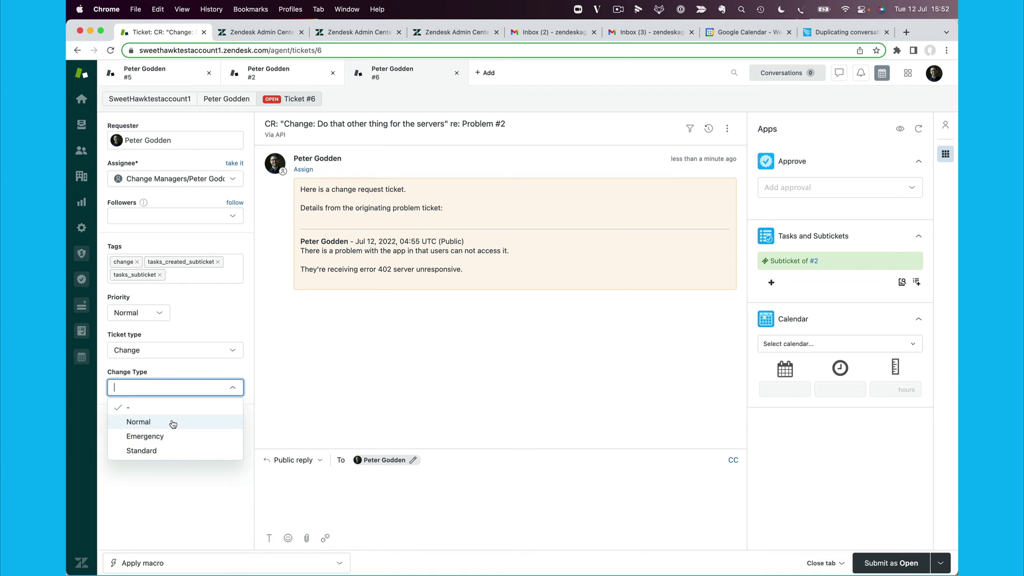
left_click(173, 422)
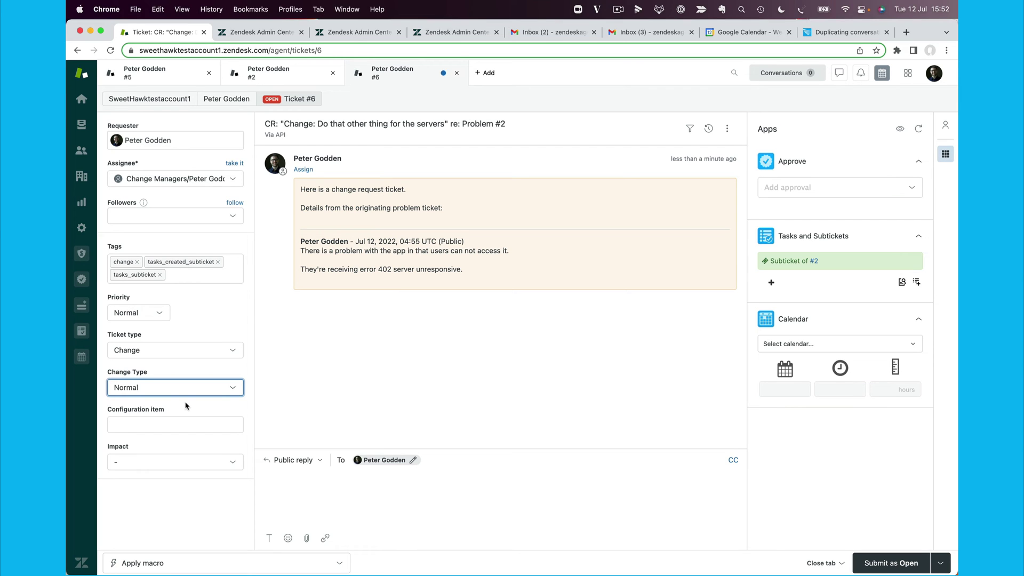
left_click(82, 307)
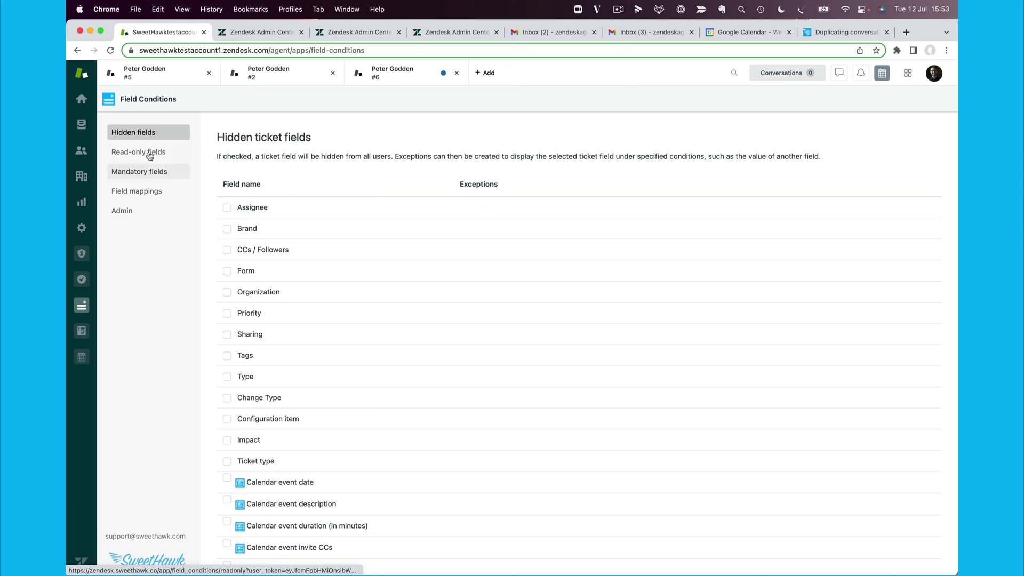
Step: Set Change Type to Normal in the Normal change request ticket template and save it
left_click(81, 331)
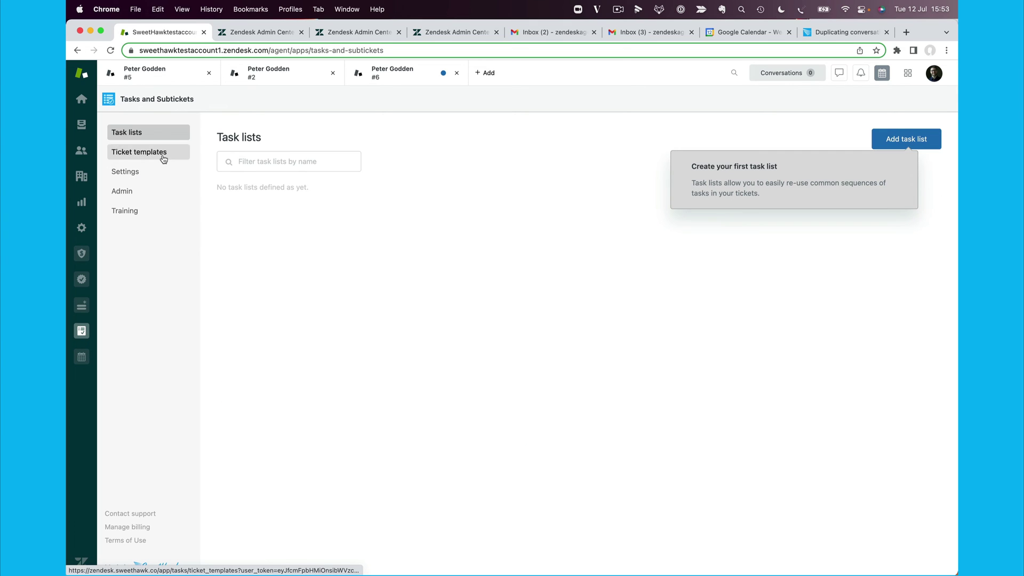
left_click(164, 157)
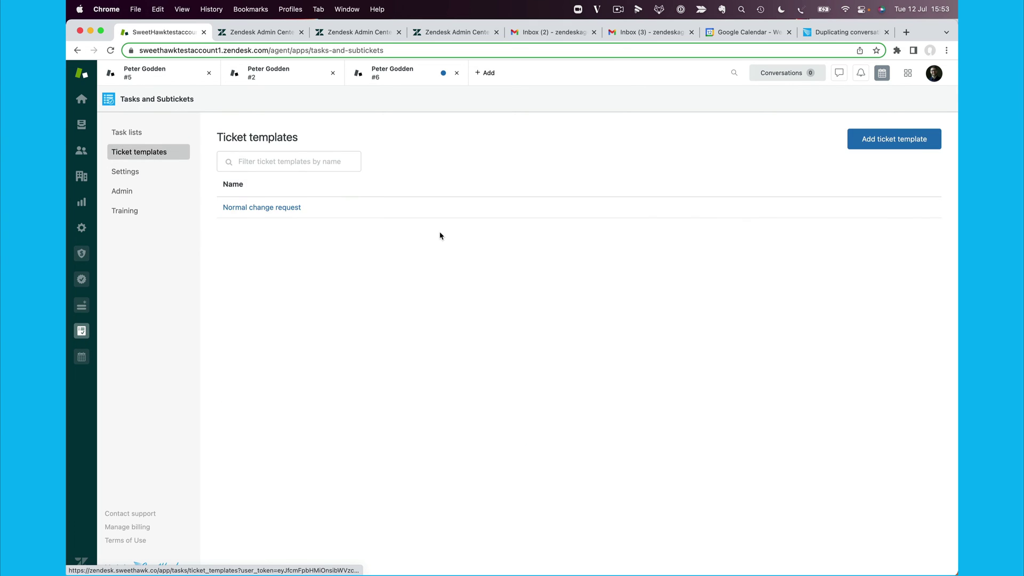
left_click(279, 212)
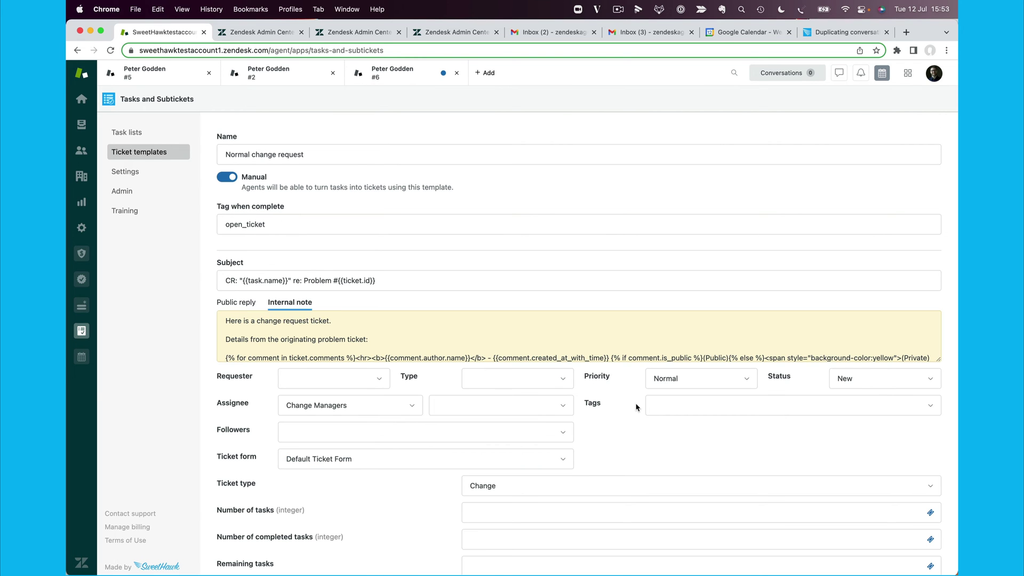
scroll(639, 409, "down", 2)
scroll(640, 409, "down", 2)
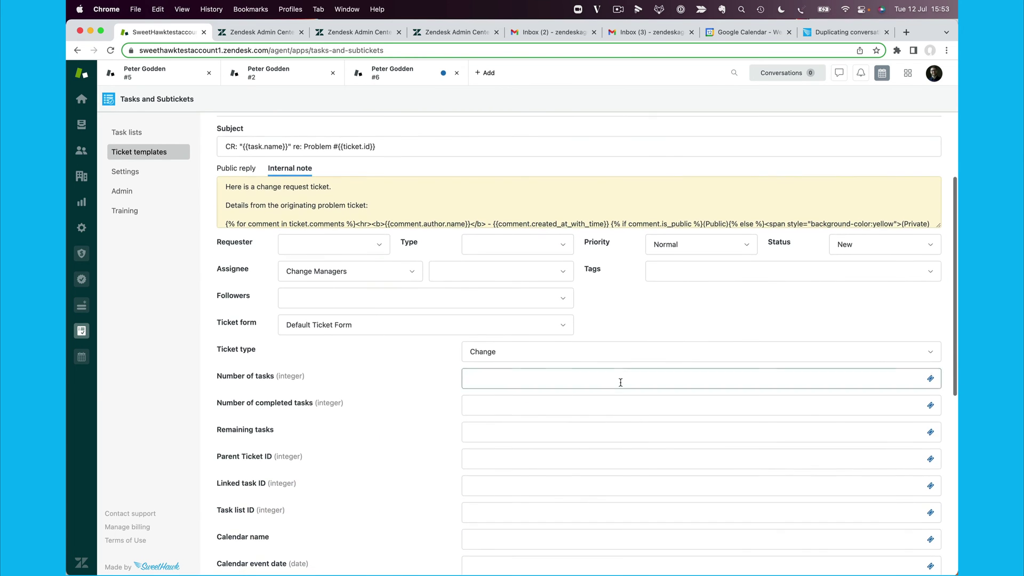
key("super+f")
type("chan")
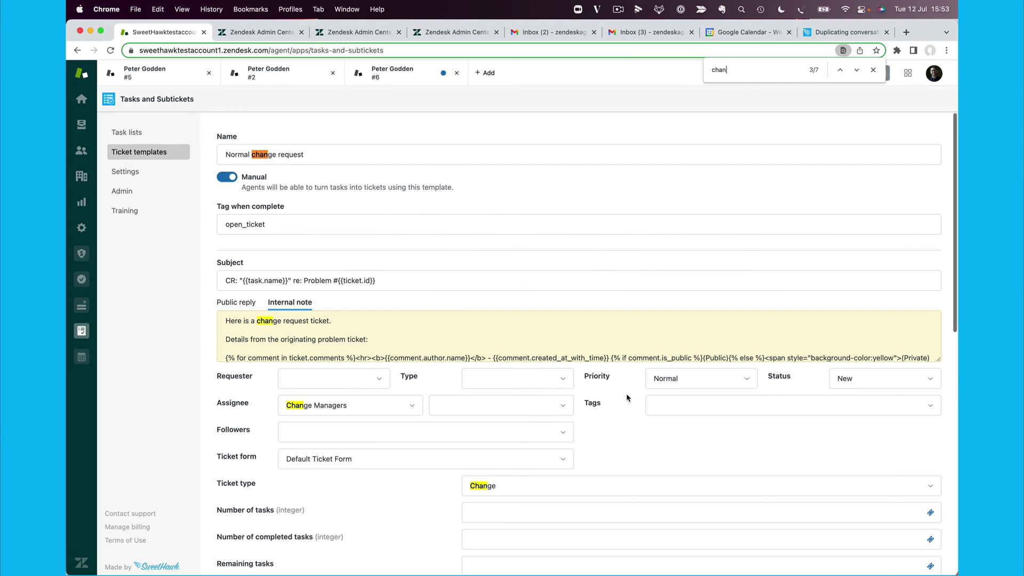
type("ge type")
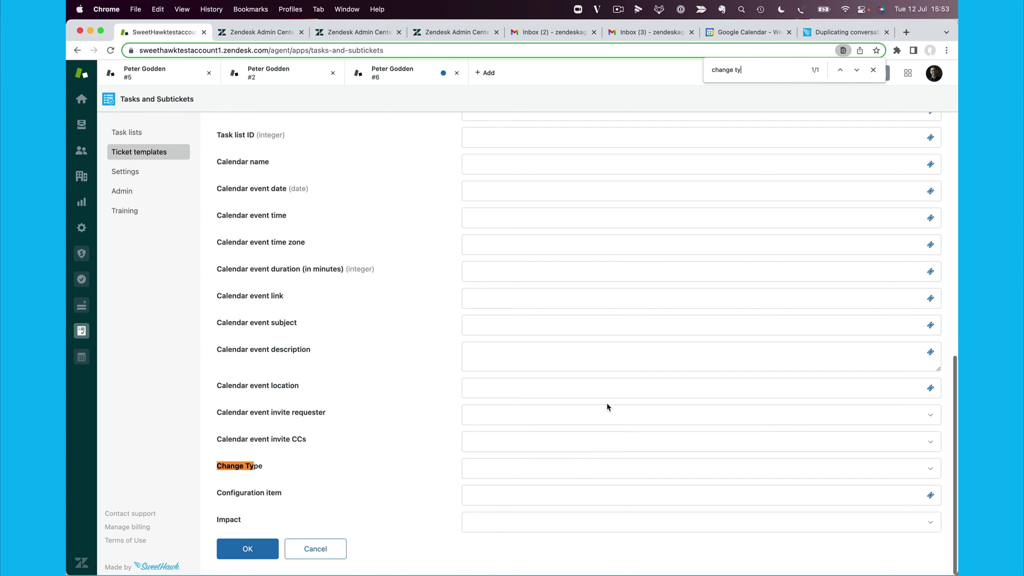
left_click(743, 467)
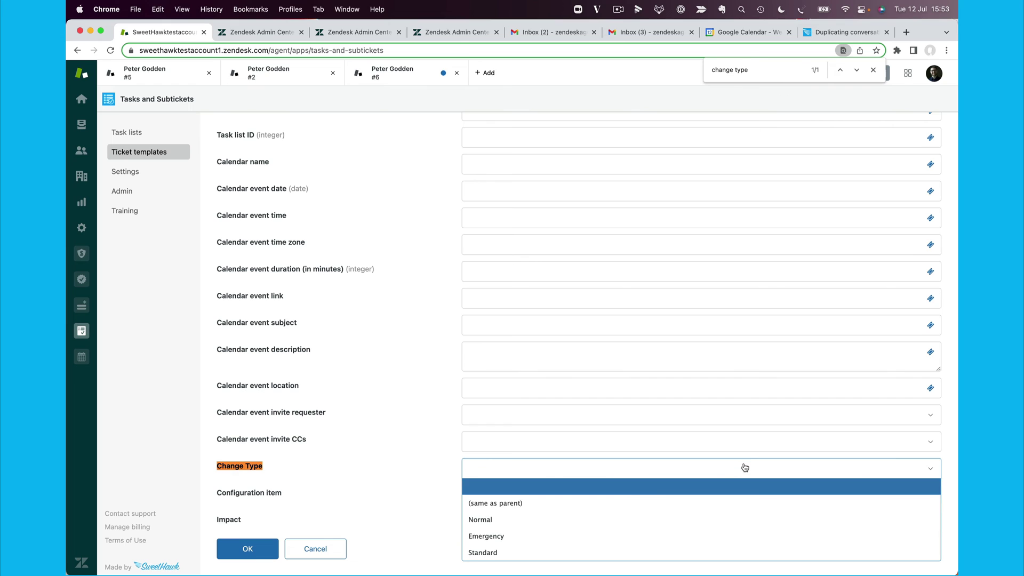
left_click(587, 521)
left_click(258, 556)
Step: Close ticket #6, discarding its unsaved changes
left_click(410, 80)
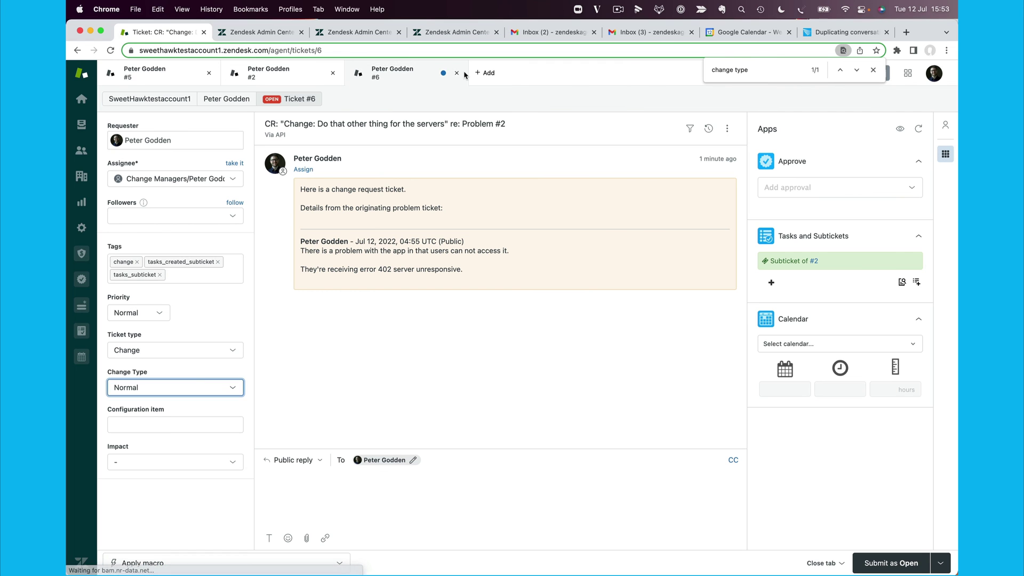
left_click(456, 73)
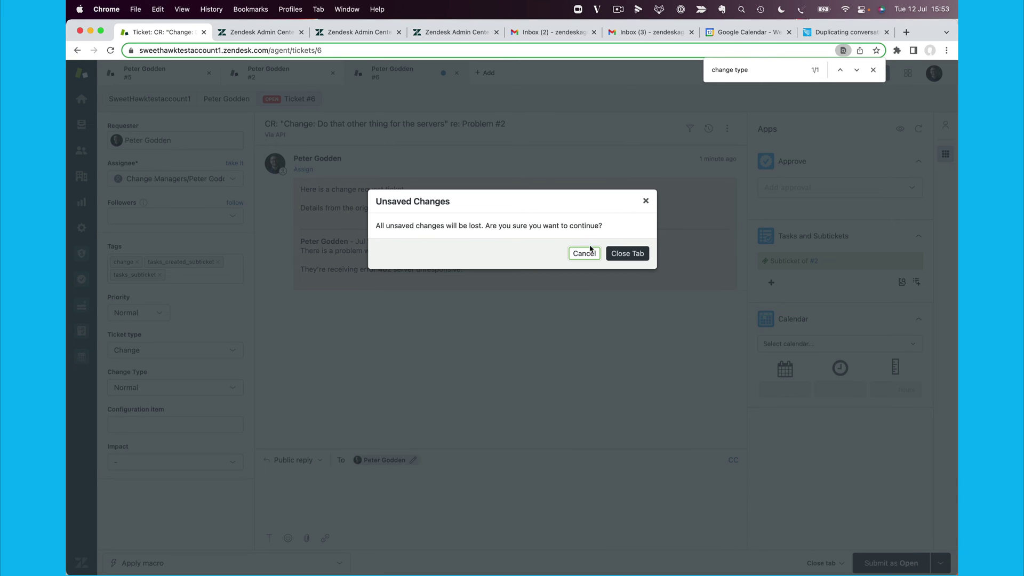
left_click(625, 255)
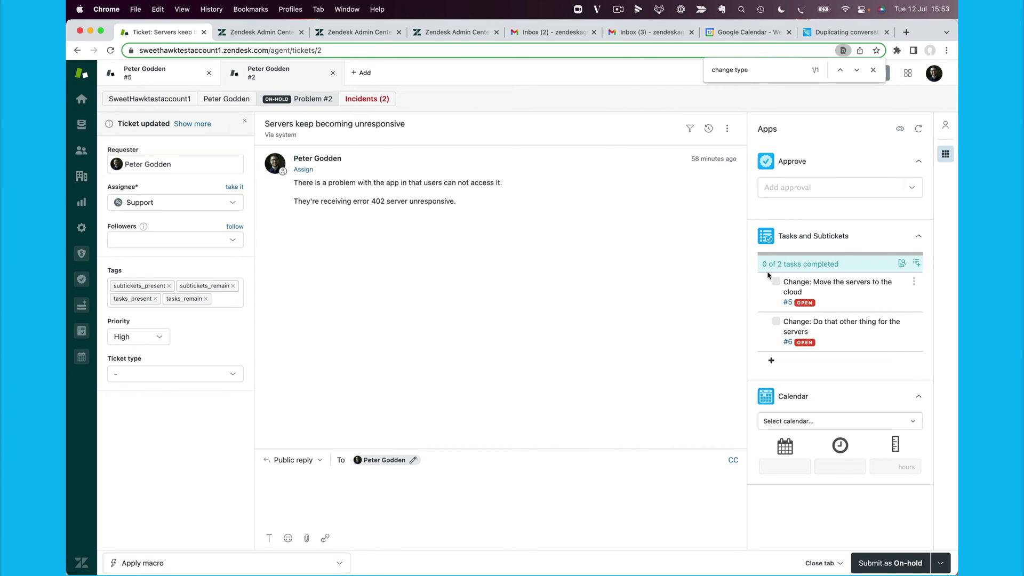
Step: Delete the #6 task from Problem #2's task list
left_click(914, 321)
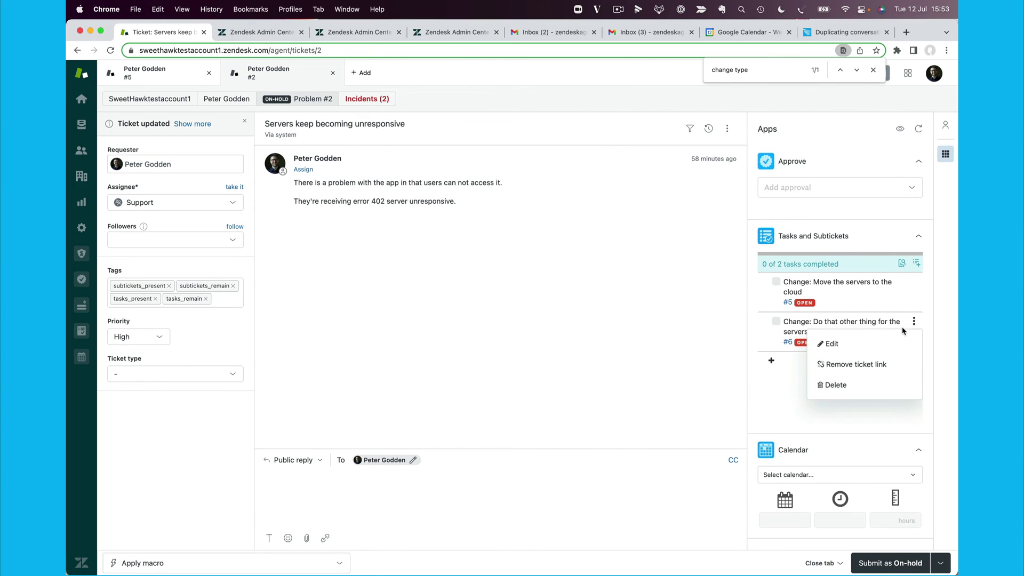
left_click(870, 385)
left_click(871, 385)
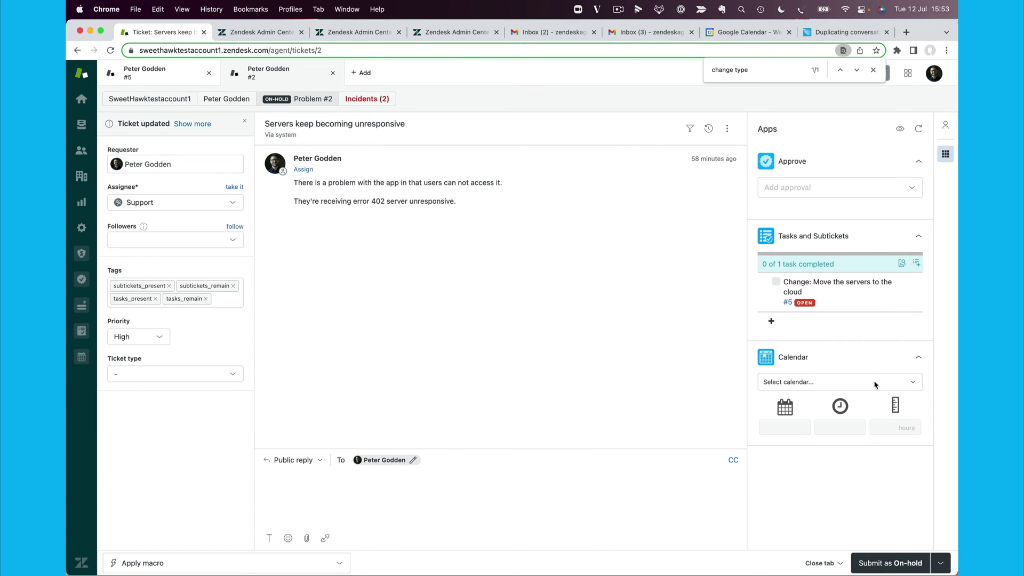
Step: Add the task 'Change: Do that other thing' to Problem #2
left_click(915, 281)
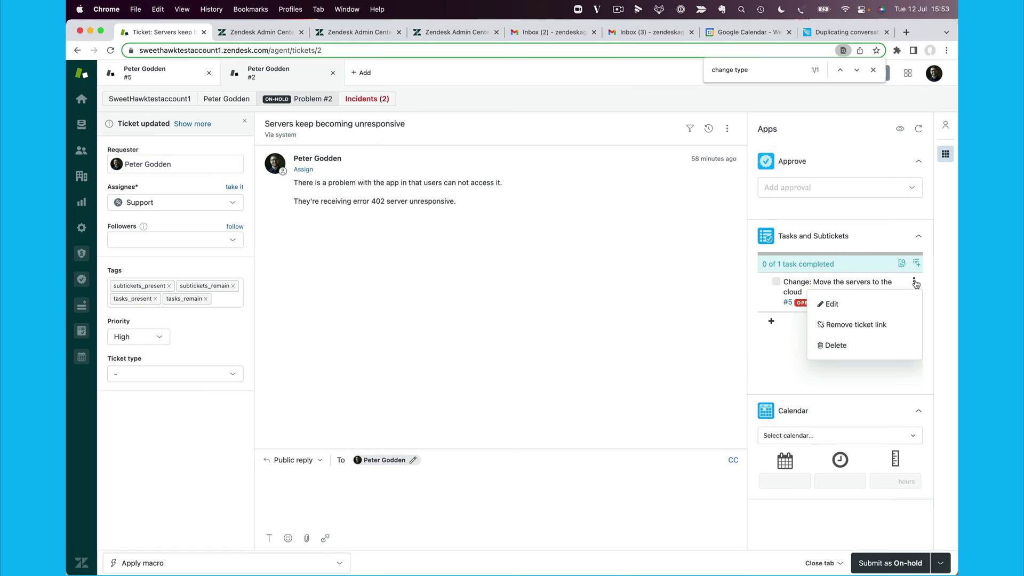
left_click(786, 321)
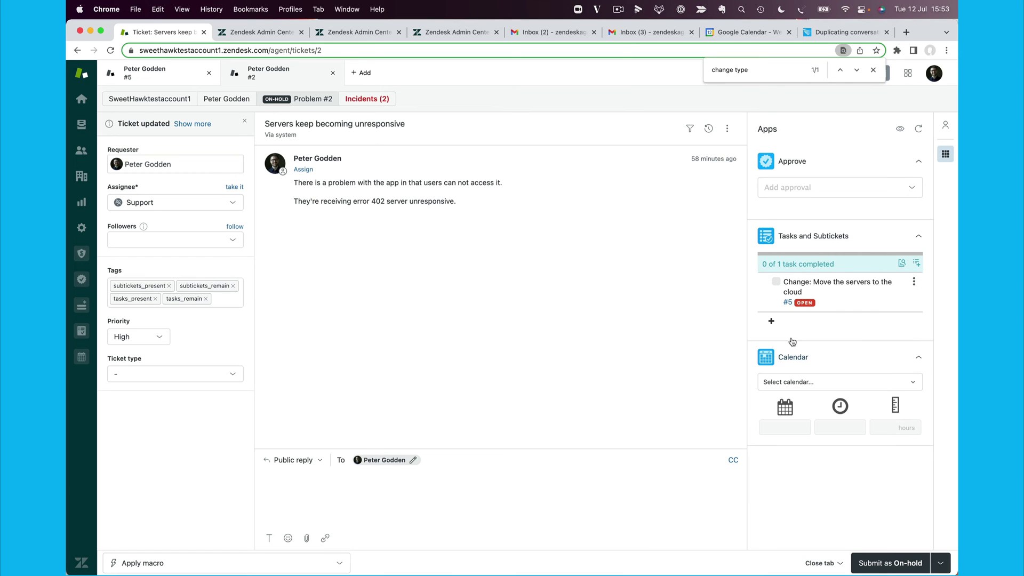
type("Change: Do that other thing")
key("Return")
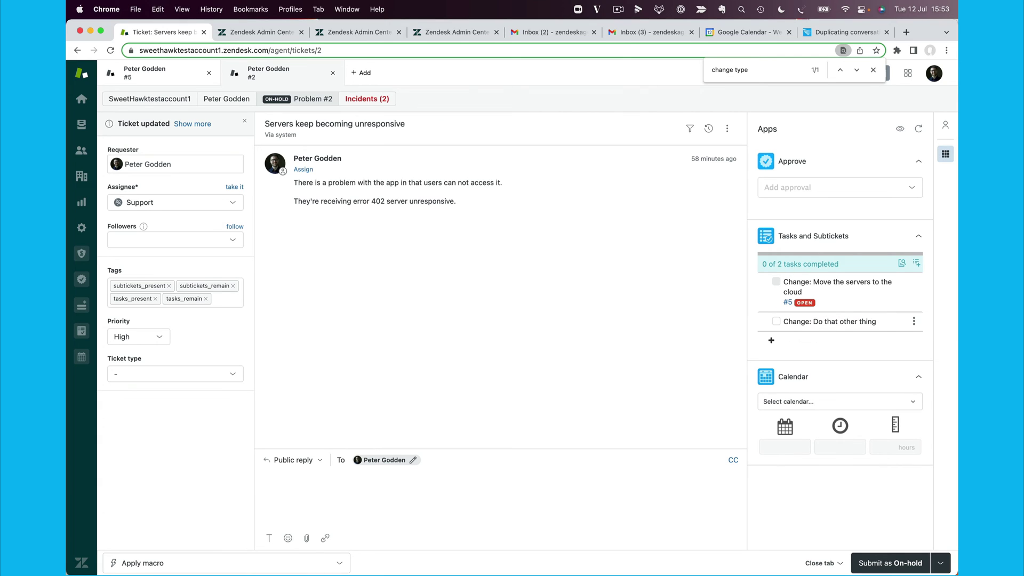
Step: Convert the new task into ticket #7 using the Normal change request template, then open #7
left_click(914, 322)
left_click(878, 387)
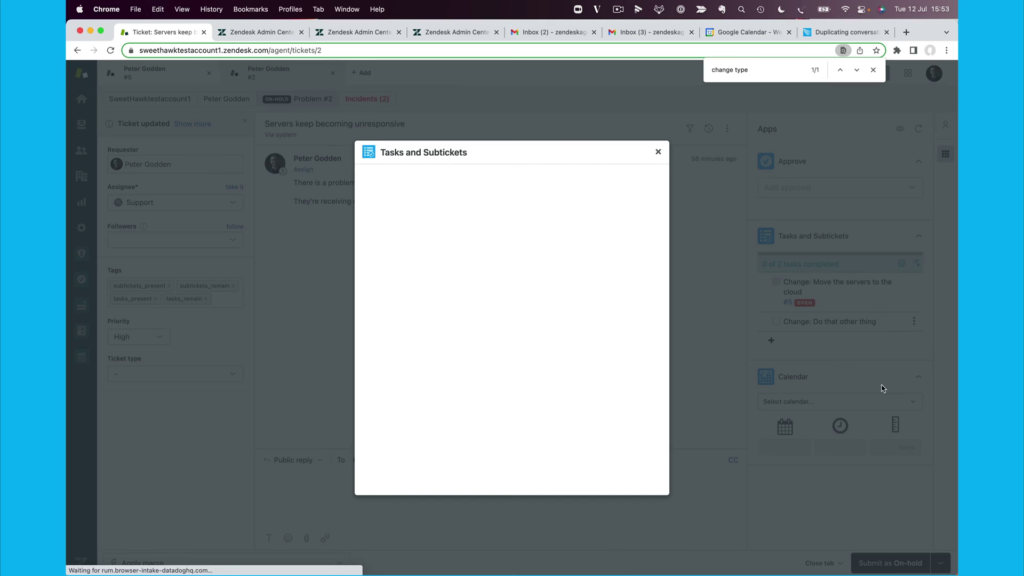
left_click(414, 231)
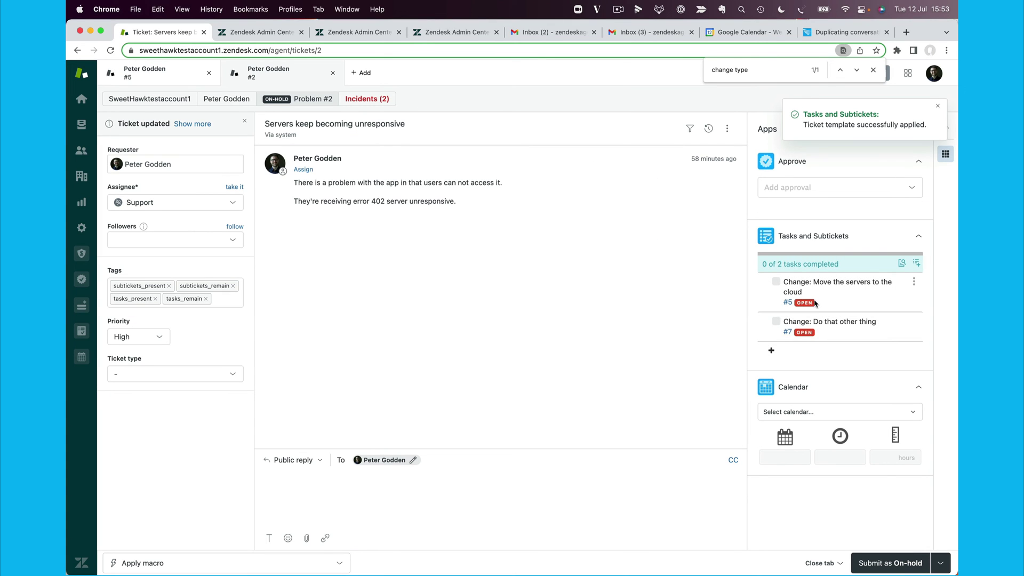
left_click(790, 332)
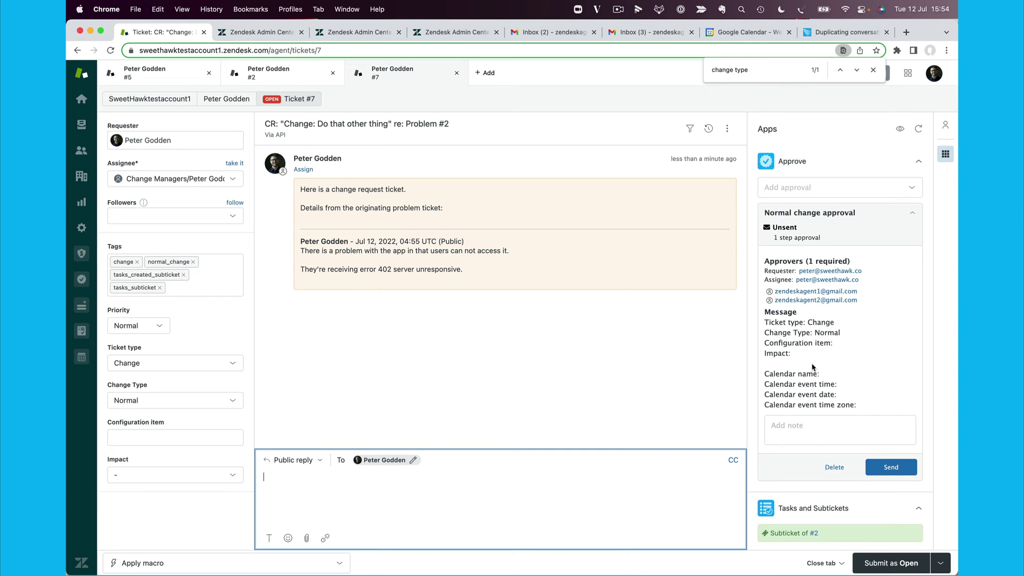
Step: Set ticket #7's Configuration item to Servers and its Impact to High
left_click(166, 433)
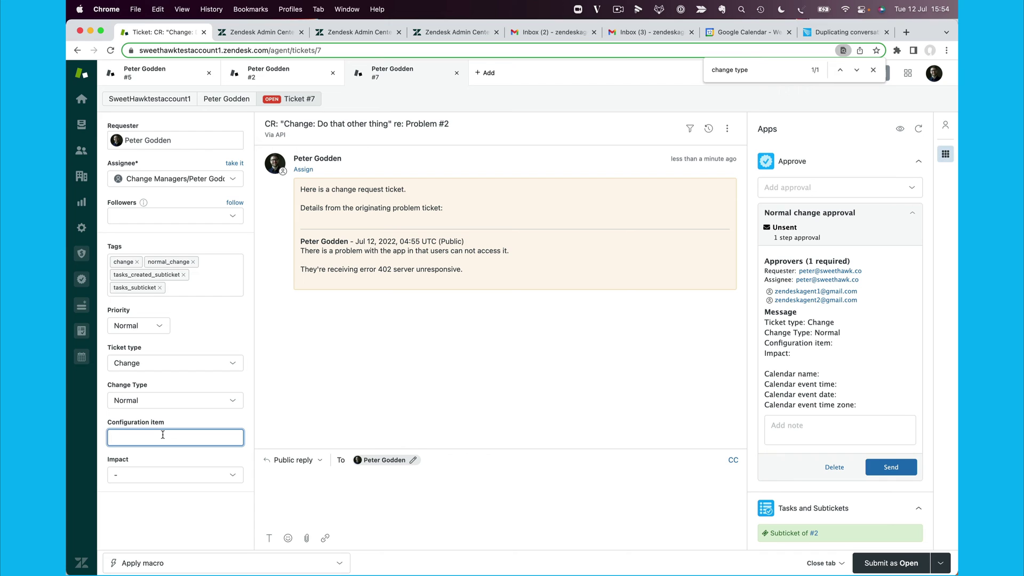
type("Servers")
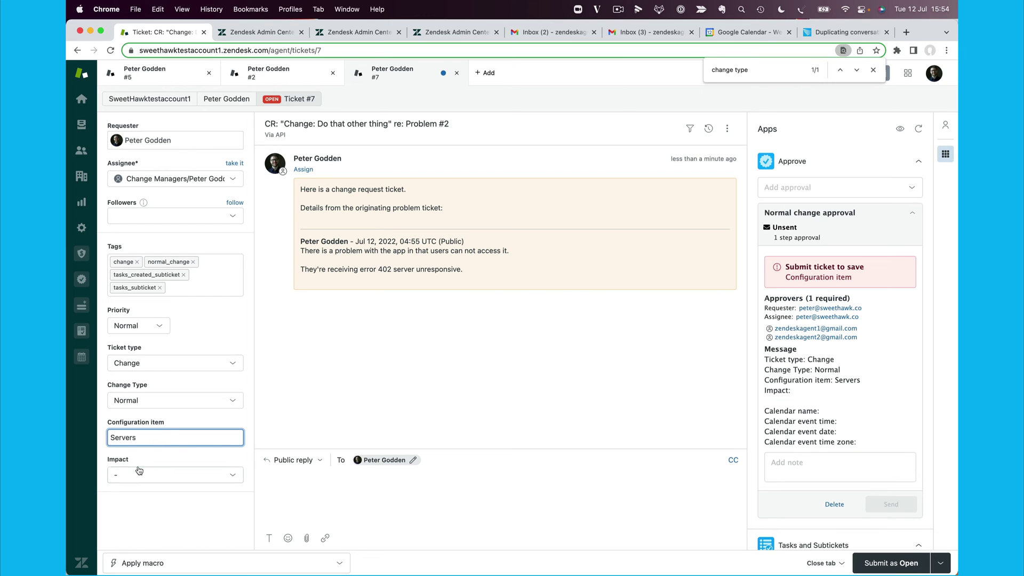
left_click(154, 475)
left_click(159, 509)
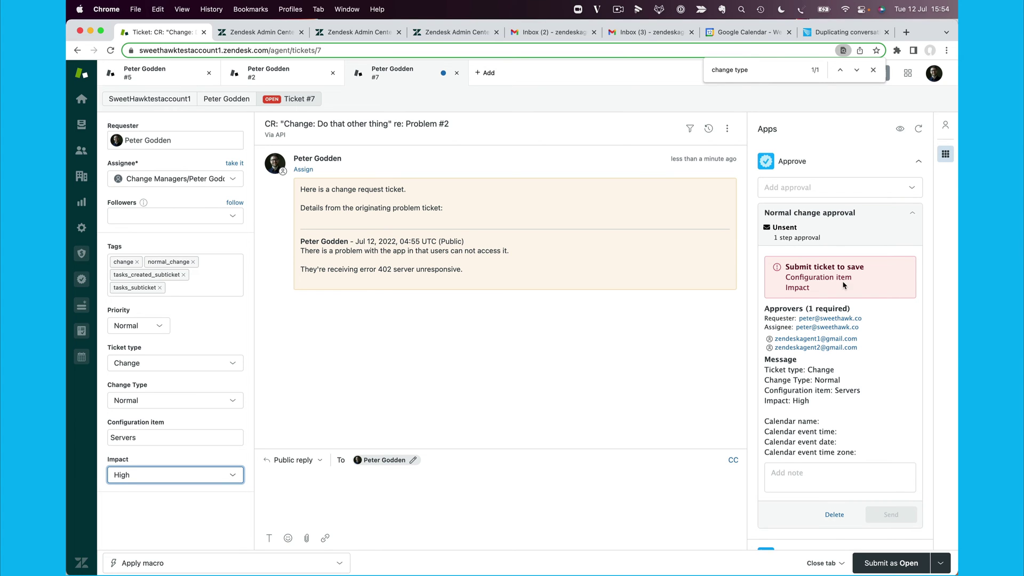
Step: Scroll through the Apps panel to review the pending approval message and its calendar lines
scroll(847, 288, "down", 5)
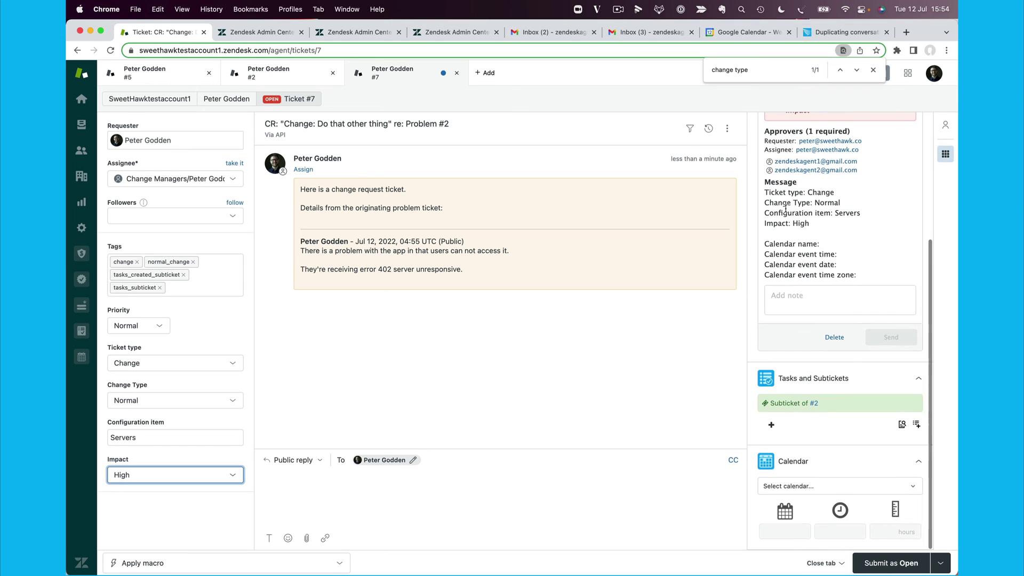
left_click_drag(780, 326, 879, 357)
left_click(879, 358)
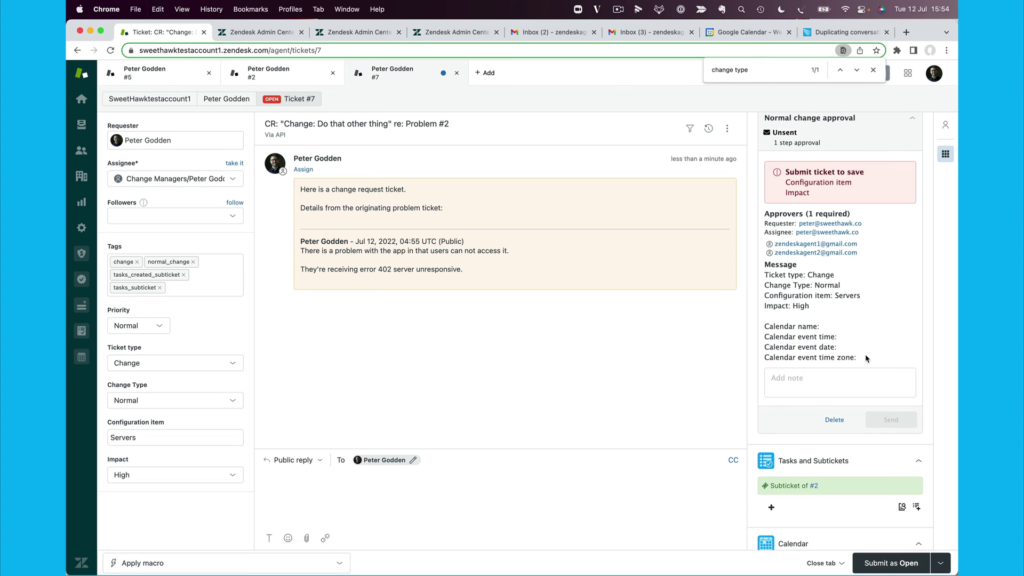
scroll(866, 353, "down", 3)
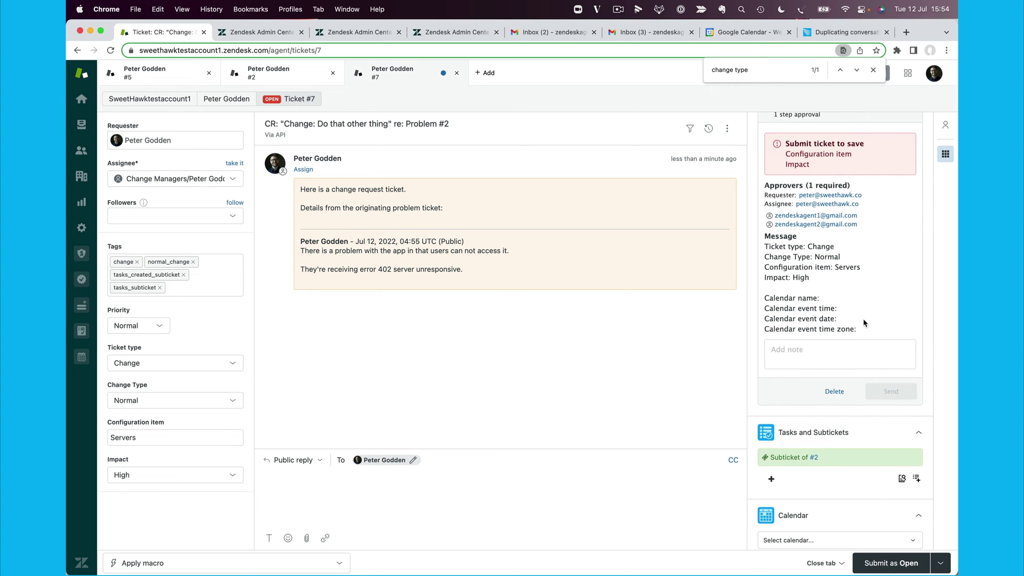
scroll(865, 322, "down", 2)
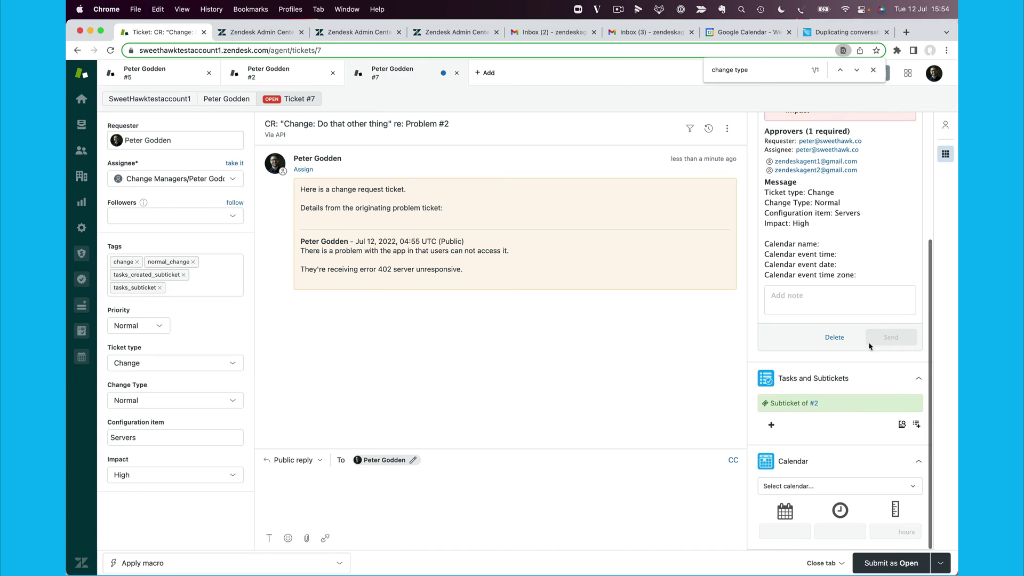
Step: Create a Change proposals calendar event on Thu 14 Jul 2022 from 11 AM to 1 PM
left_click(857, 485)
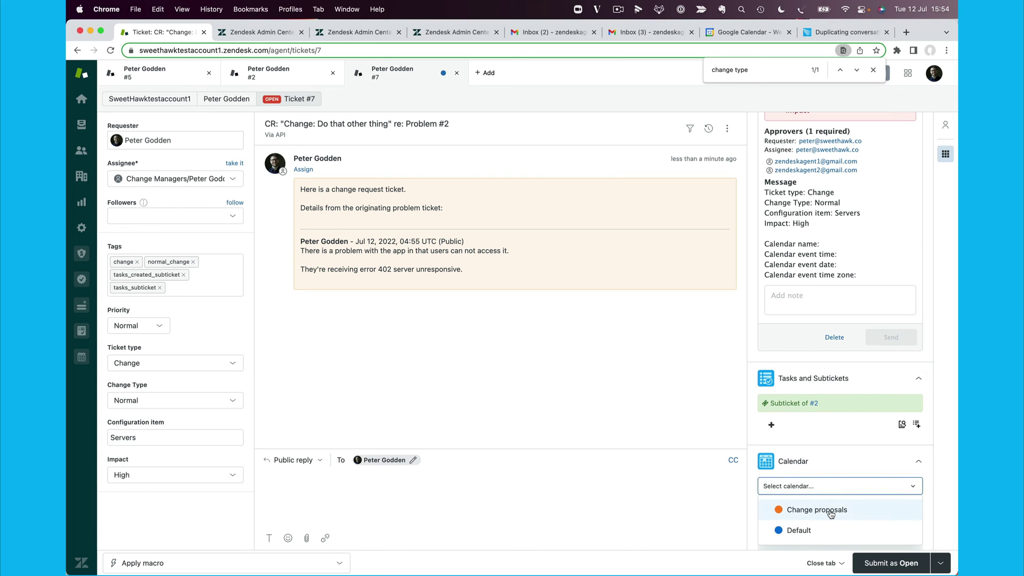
left_click(867, 487)
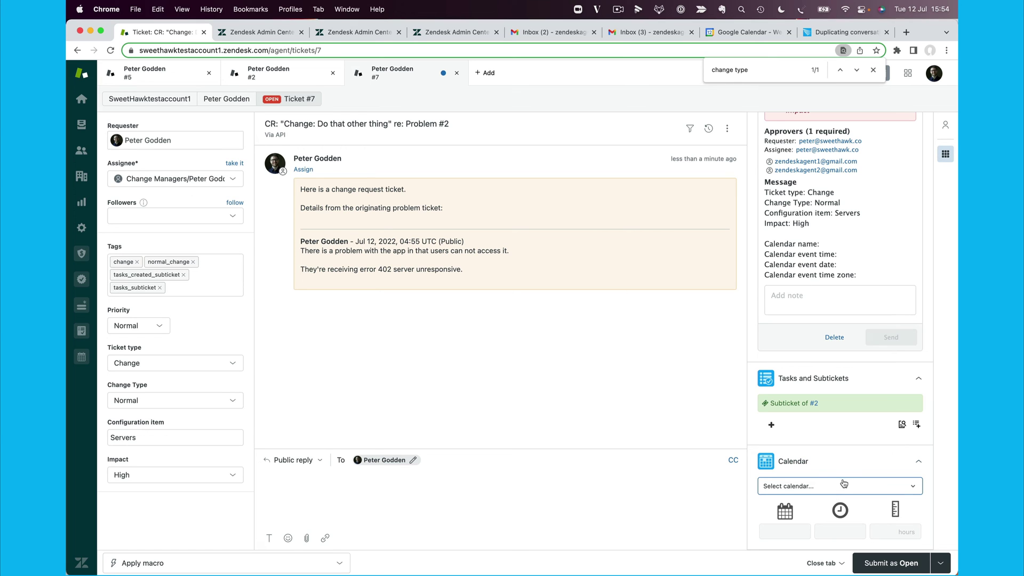
left_click(847, 484)
left_click(830, 509)
scroll(822, 522, "down", 1)
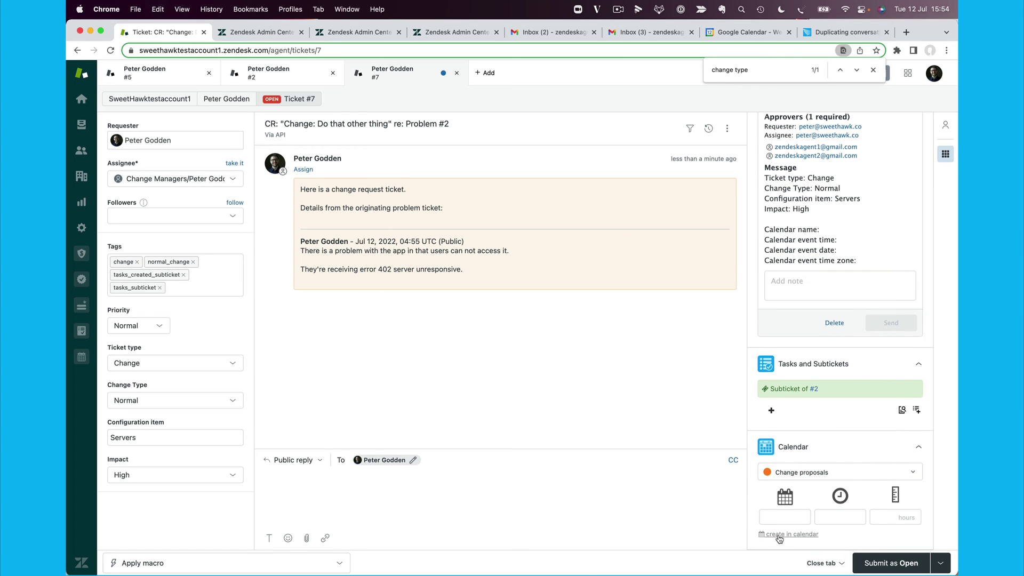
left_click(780, 537)
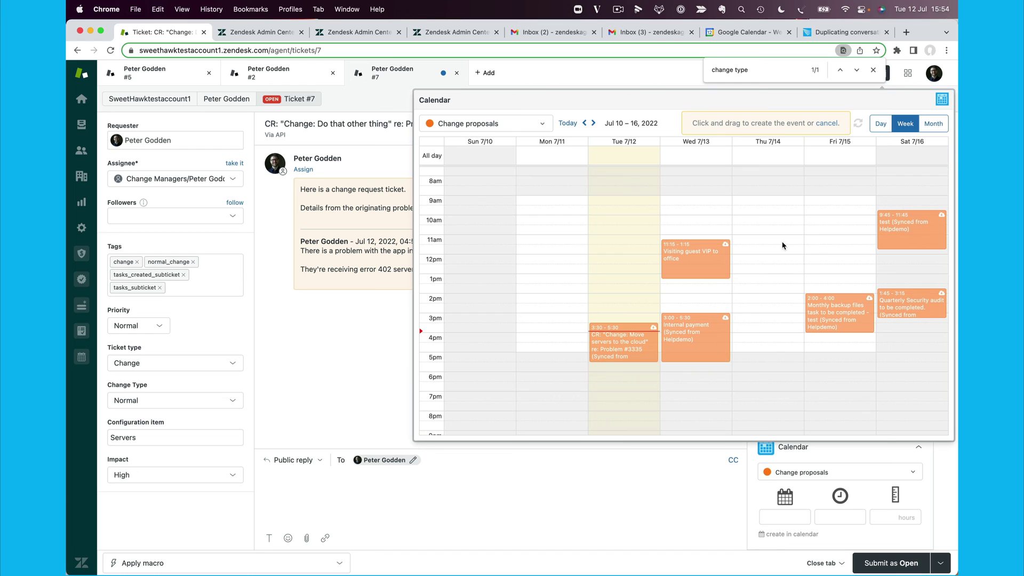
left_click_drag(773, 239, 773, 277)
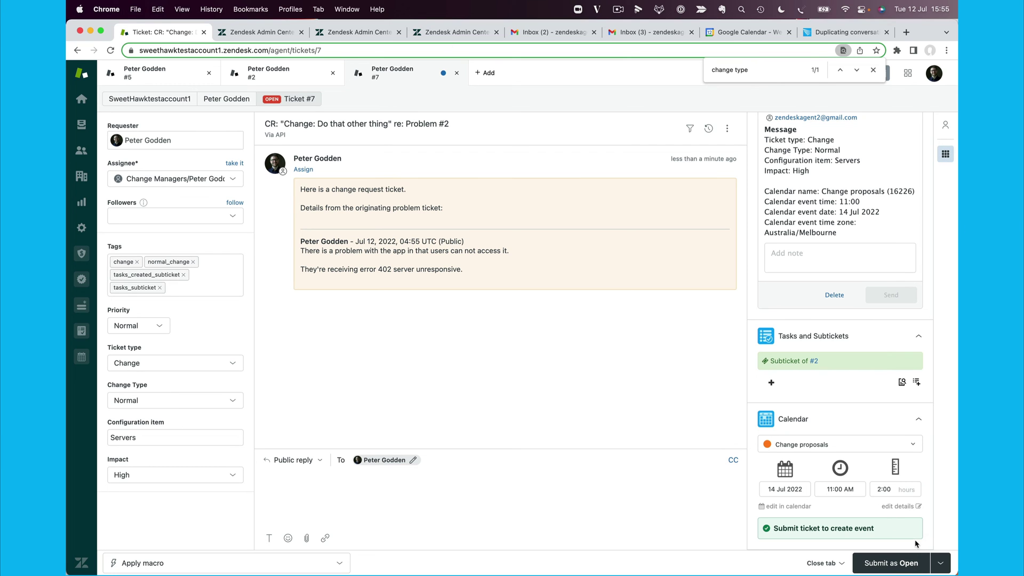
Step: Submit ticket #7 as Open and send the Normal change approval request
left_click(908, 564)
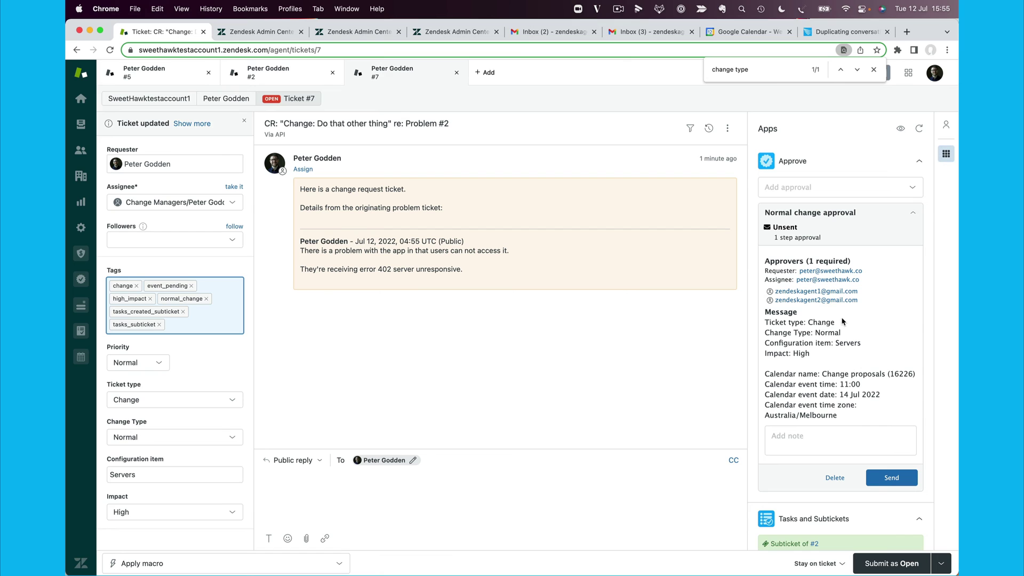
left_click(901, 479)
left_click(893, 481)
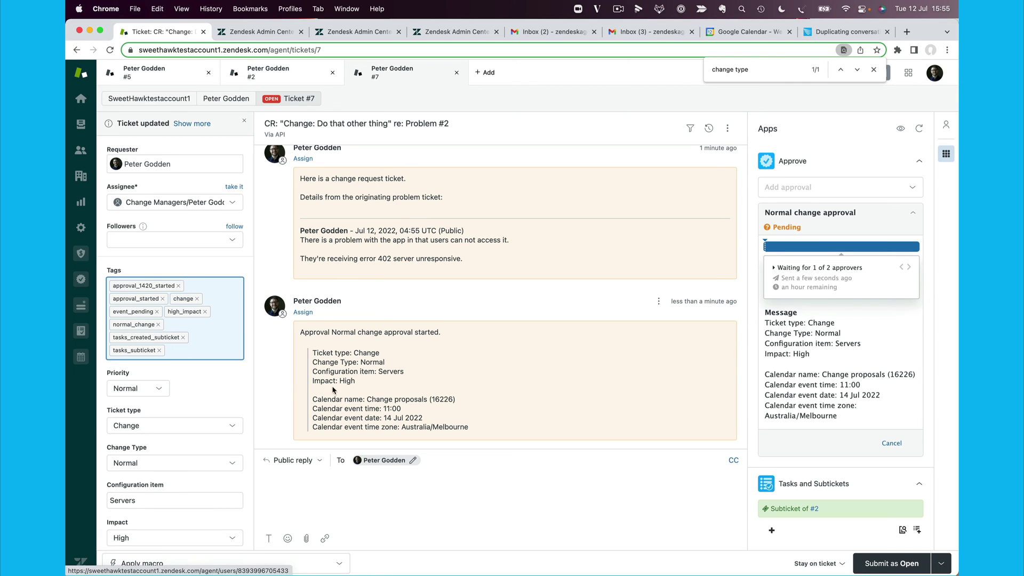
Step: Review the approval comment and the two pending approvers, then go to Gmail
left_click_drag(355, 333, 468, 337)
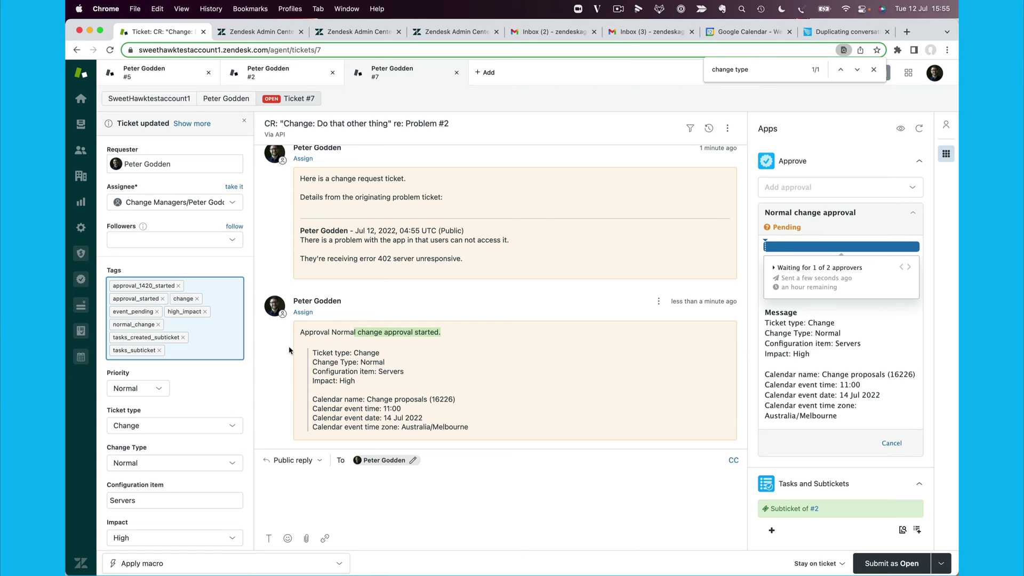
left_click_drag(313, 352, 502, 426)
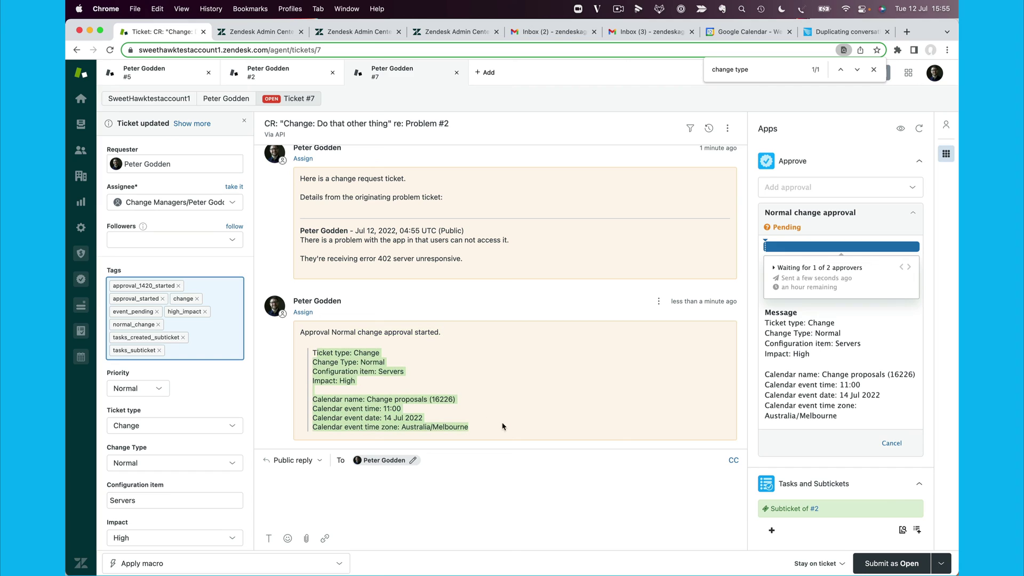
left_click(774, 271)
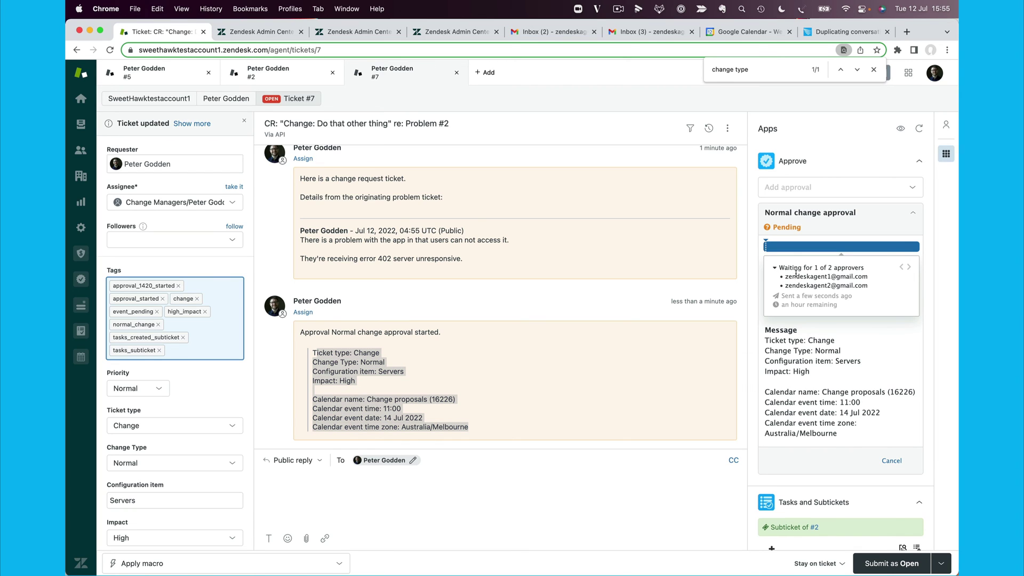
left_click_drag(788, 276, 881, 281)
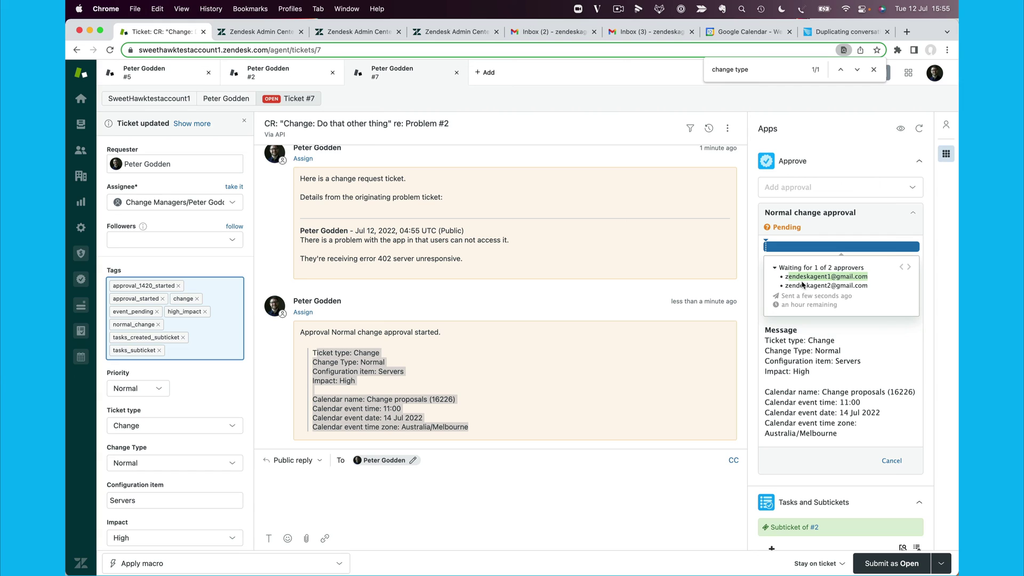
left_click_drag(797, 286, 869, 286)
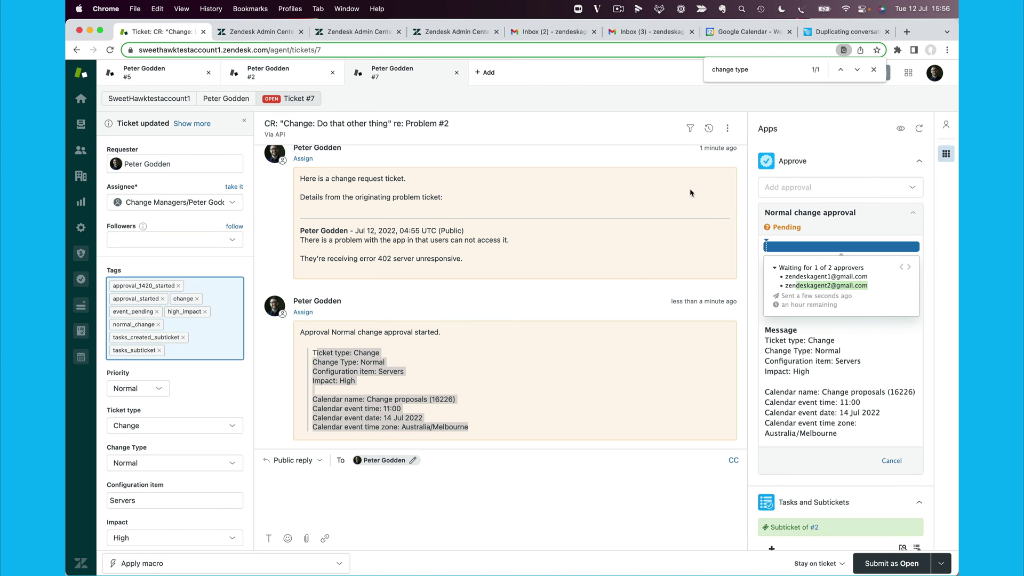
left_click(558, 31)
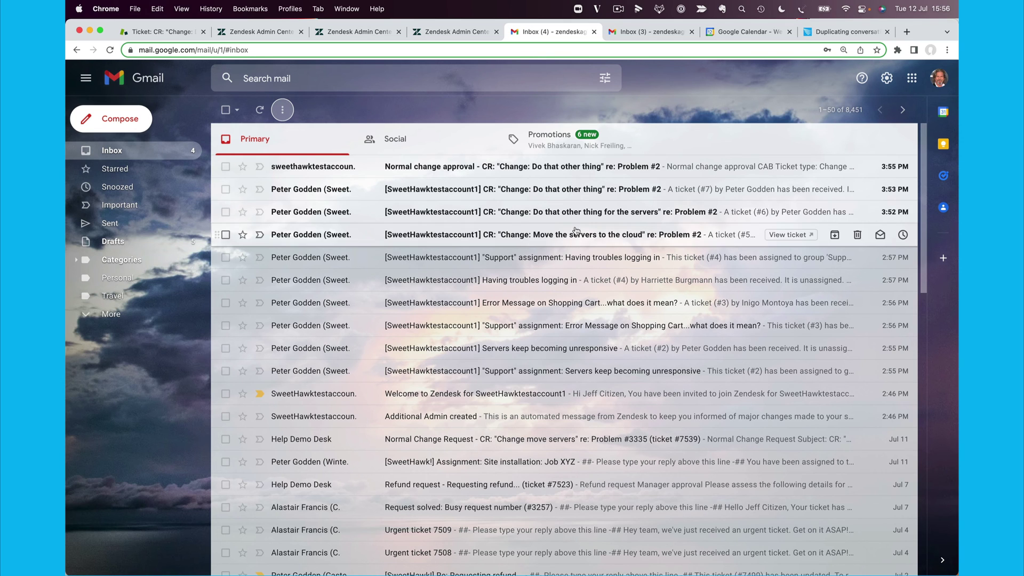
Step: Open the 'Normal change approval' email for ticket #7 in the Gmail inbox
left_click(558, 169)
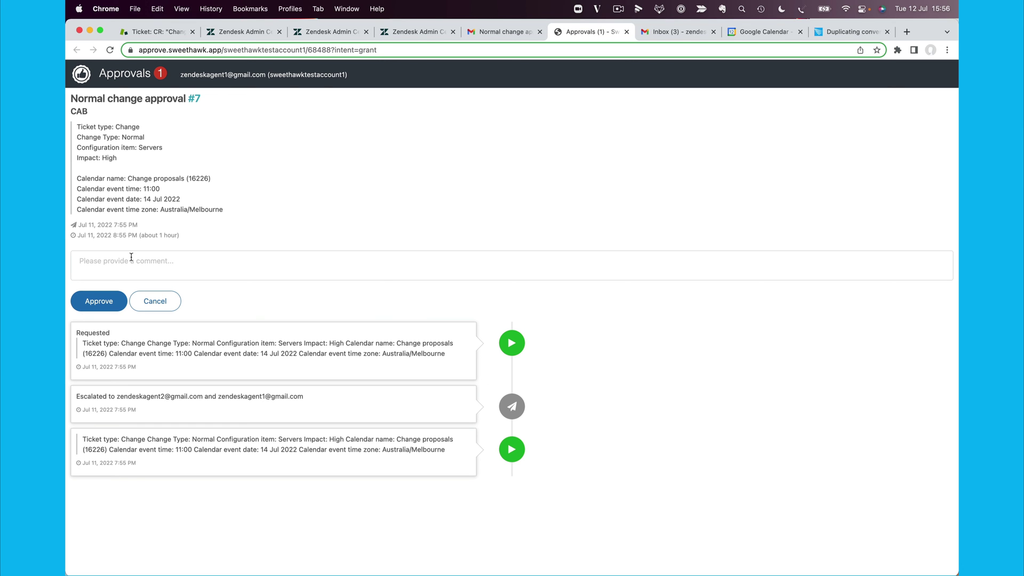
Step: Approve change #7 with the comment 'YEs no worries' and return to the Zendesk ticket
type("YEs no worries")
left_click(101, 301)
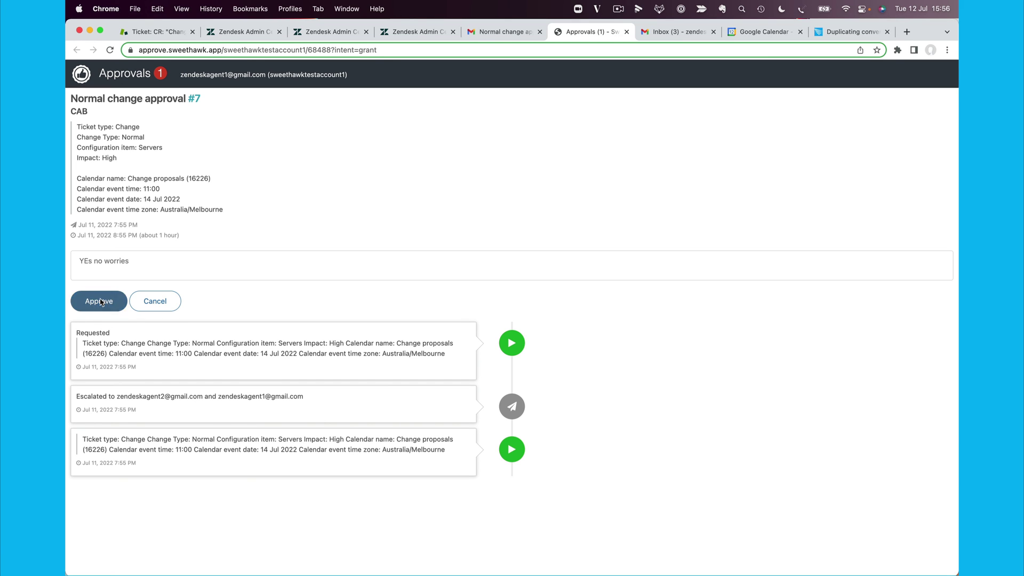
left_click(145, 32)
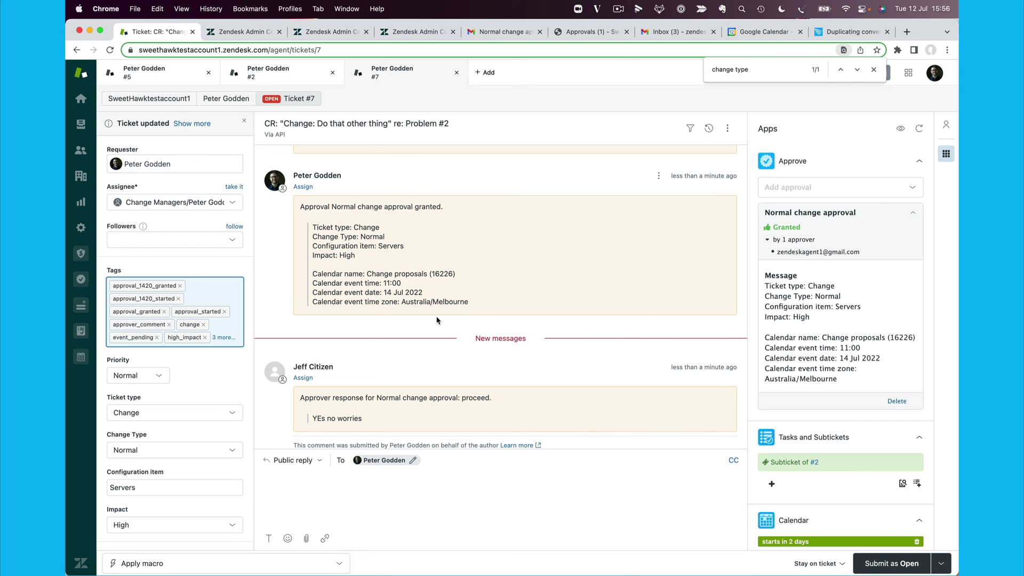
scroll(438, 322, "down", 1)
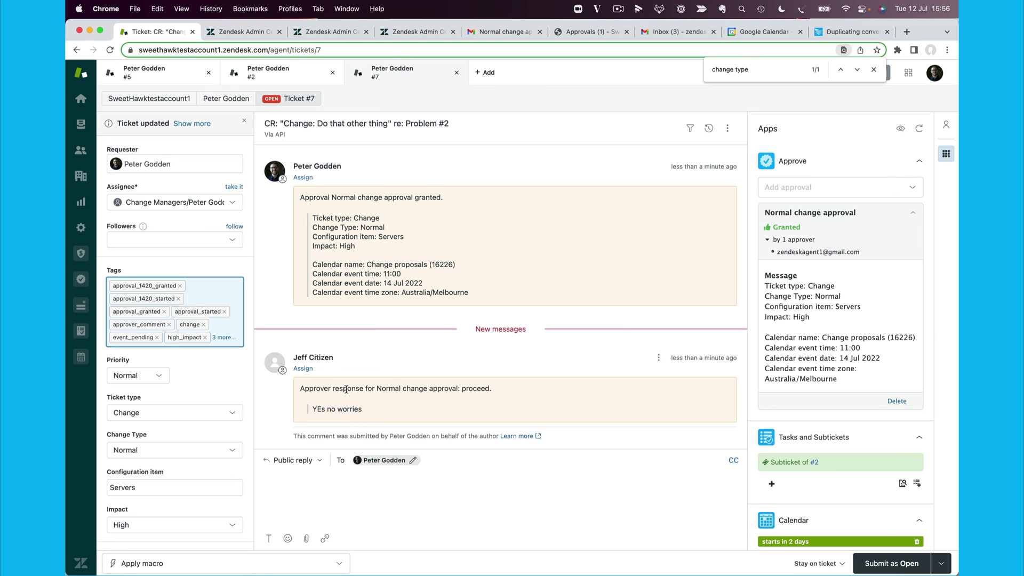
scroll(346, 389, "up", 3)
left_click_drag(374, 267, 430, 264)
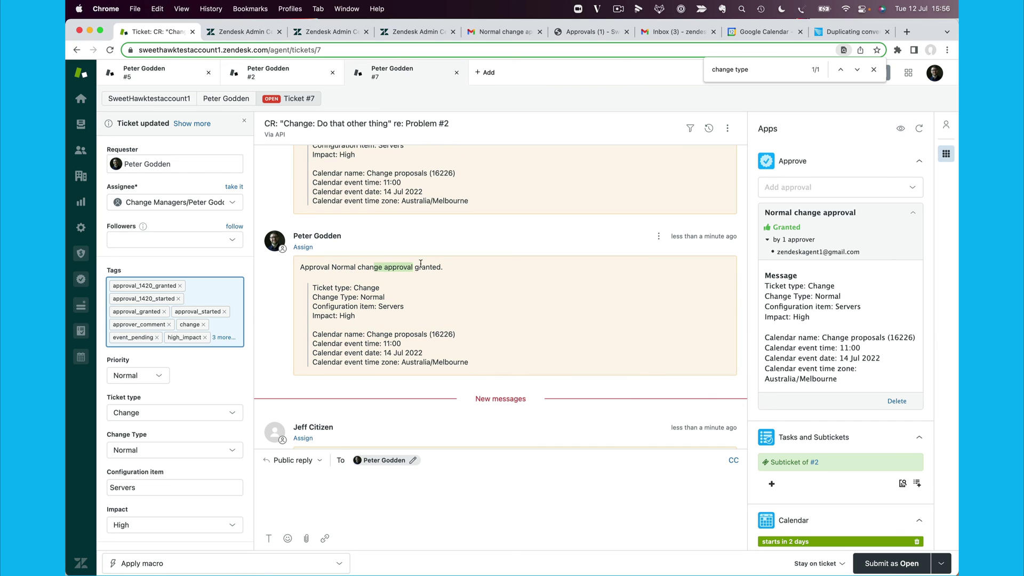
left_click(457, 289)
scroll(480, 265, "down", 3)
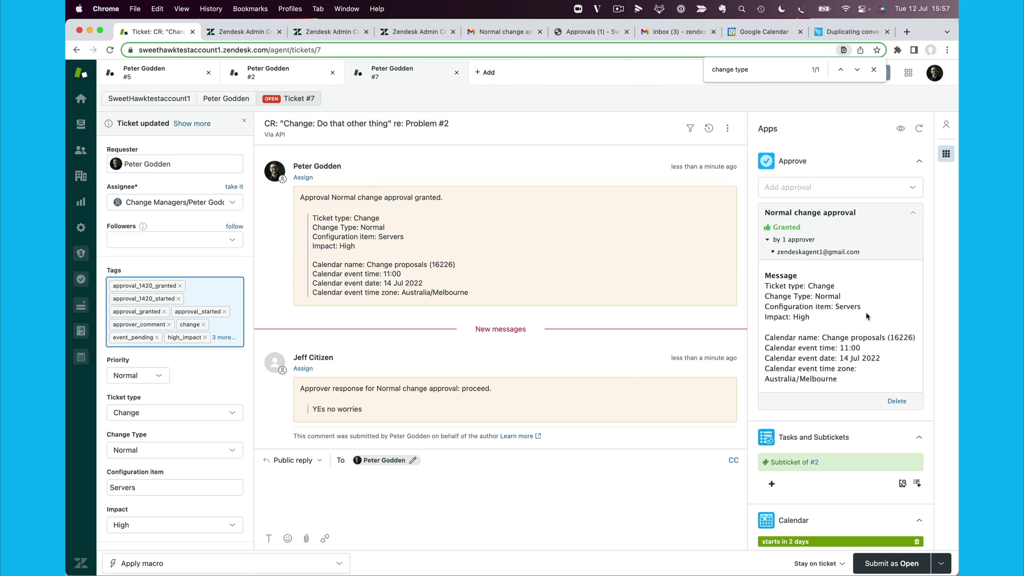
scroll(858, 333, "down", 5)
mouse_move(845, 378)
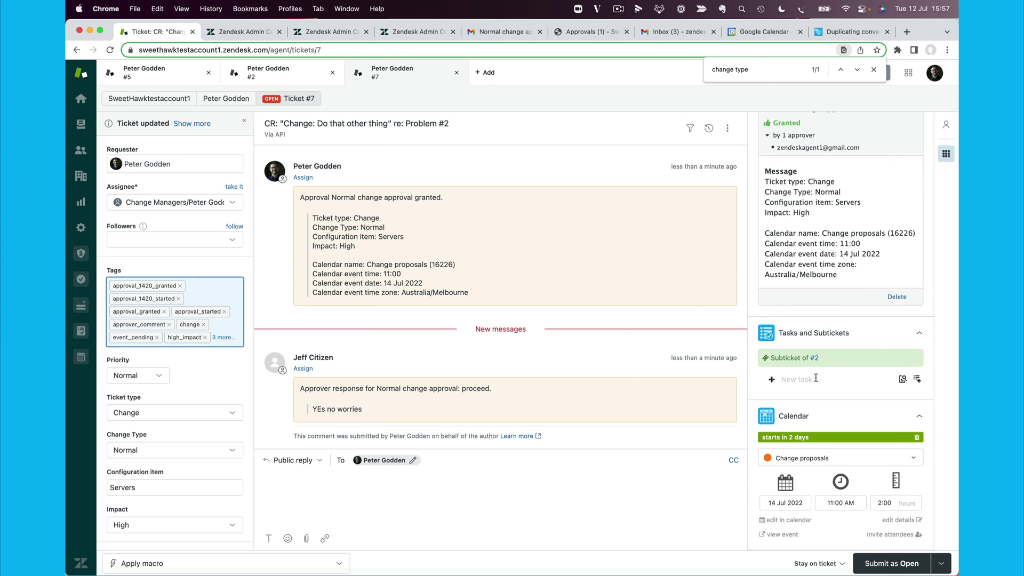
Step: Add the task 'Work order for XYZ' to ticket #7 and submit it as Solved
left_click(839, 381)
type("Work order for XYZ")
left_click(945, 565)
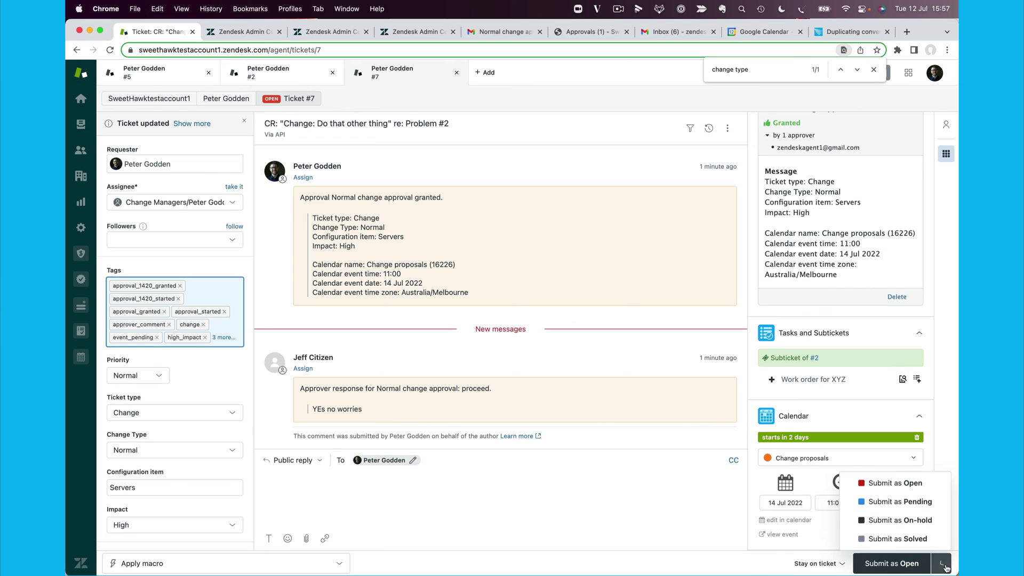
left_click(926, 539)
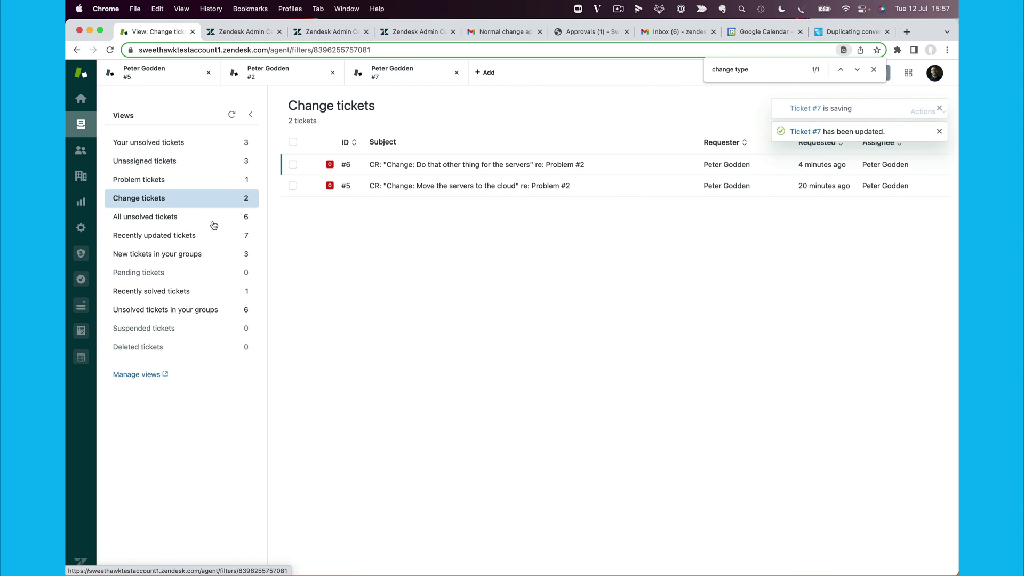
Step: Open problem ticket #2 from the Problem tickets view and check its submit status options
left_click(211, 181)
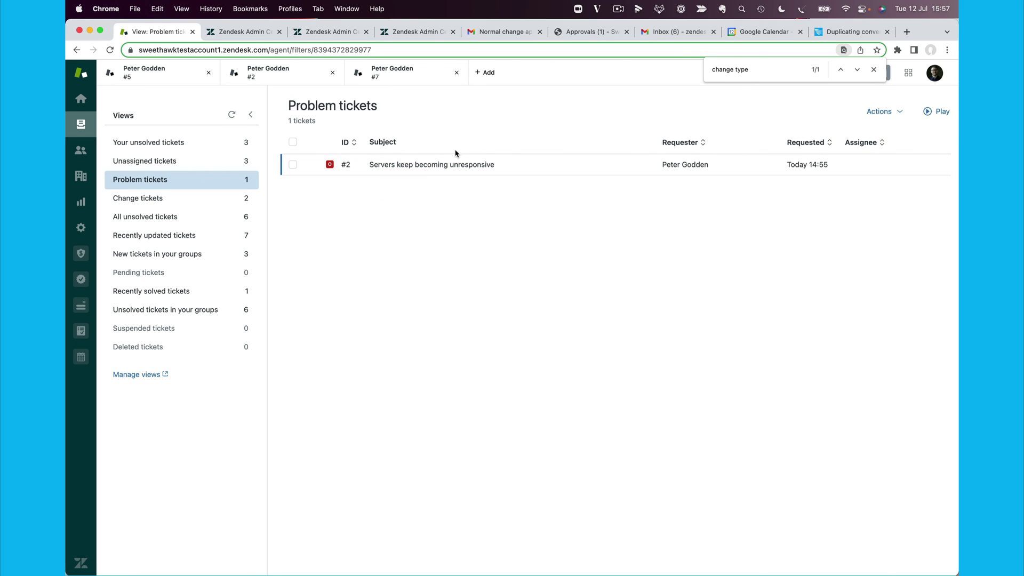
mouse_move(400, 167)
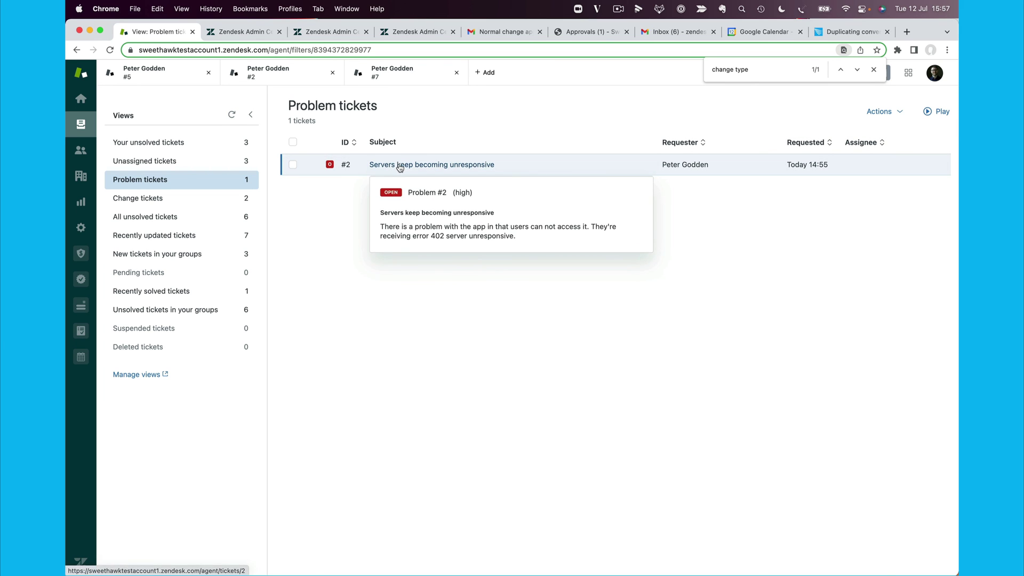
left_click(403, 167)
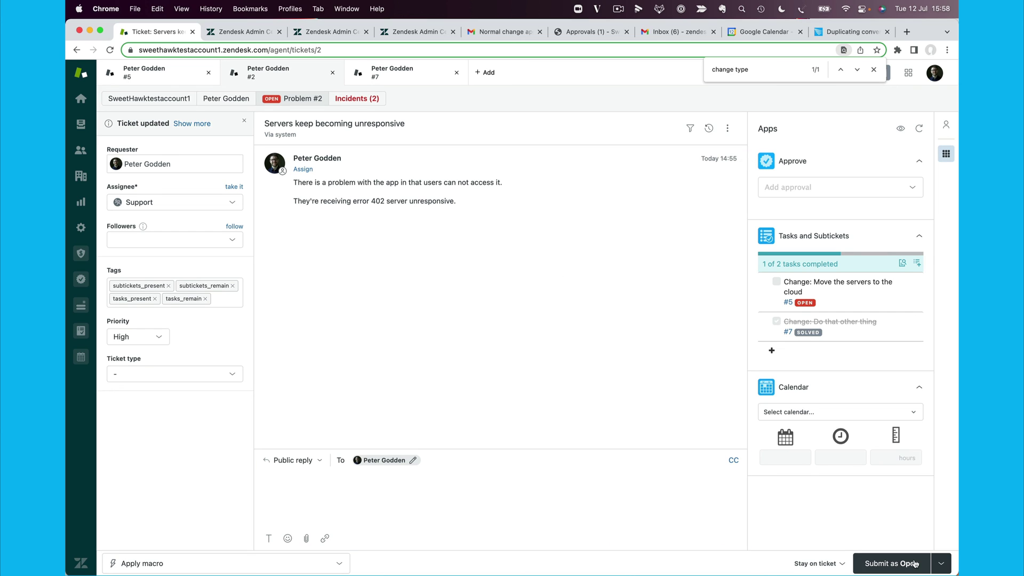
left_click(942, 563)
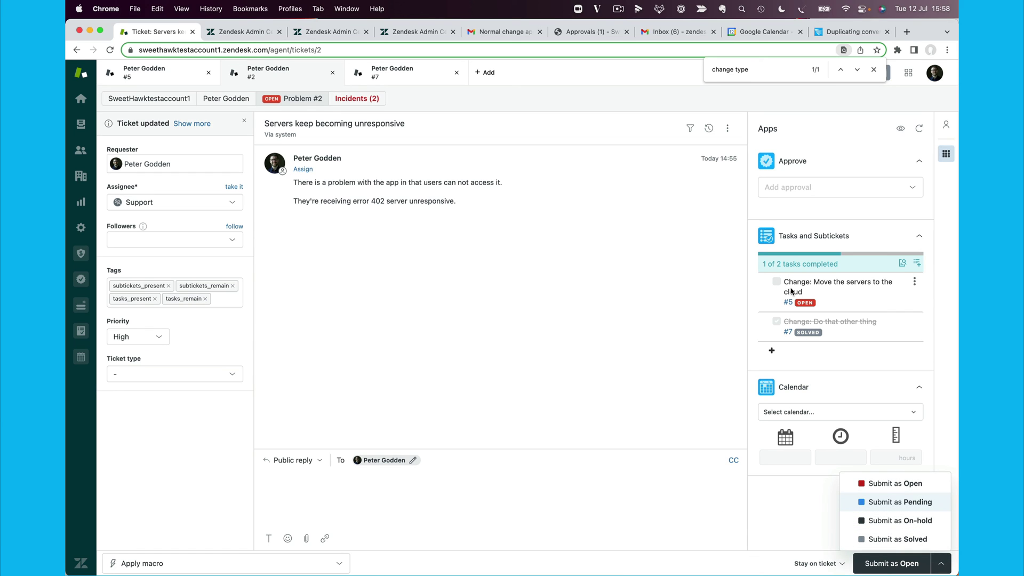
left_click(386, 489)
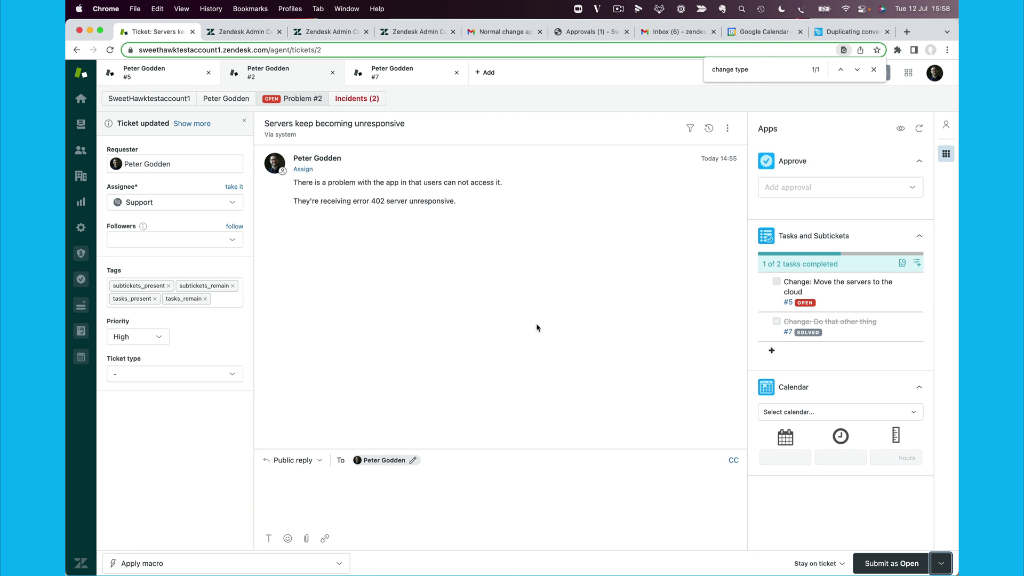
Step: Switch to Google Slides and display slide 3, 'Setup steps'
key("ctrl+Left")
left_click(123, 239)
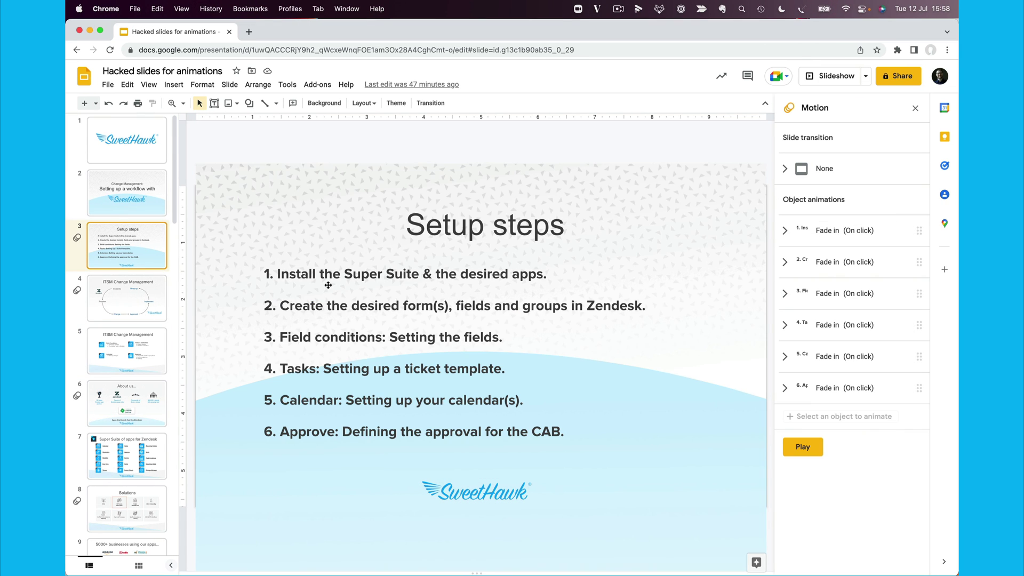